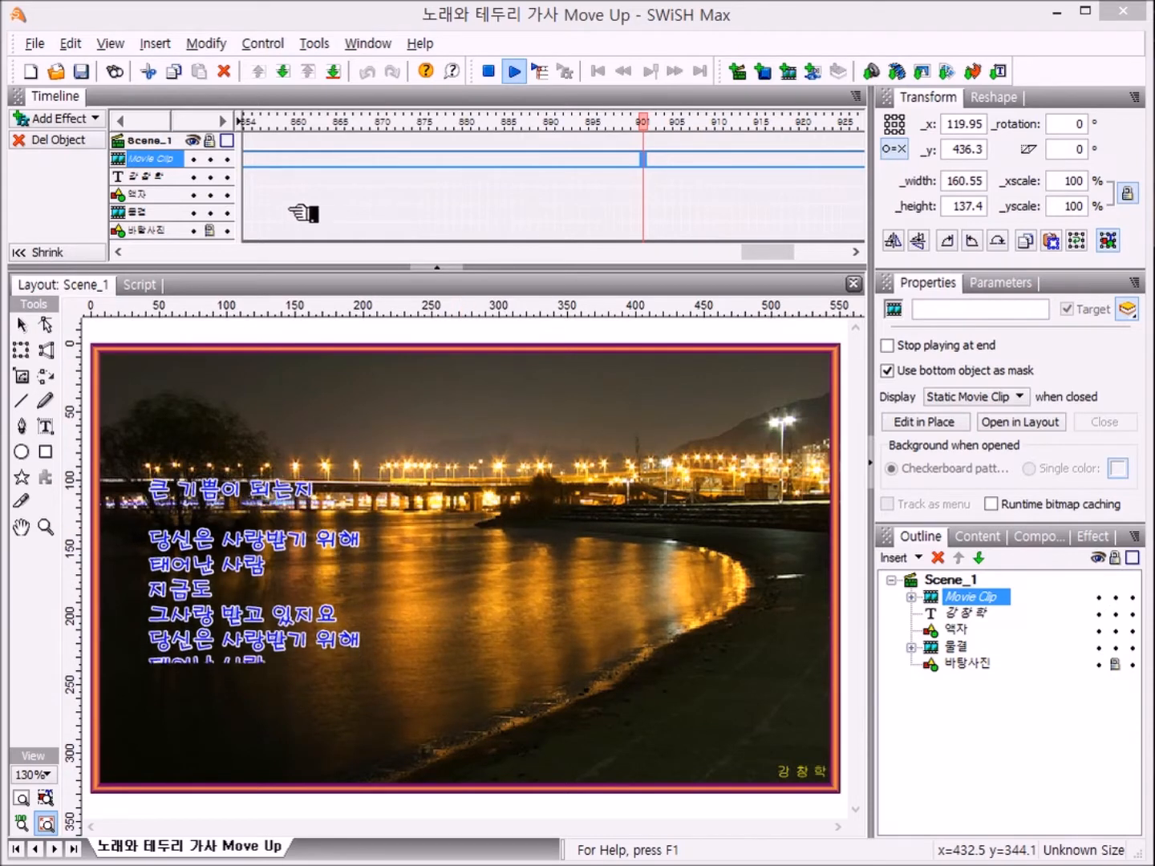
# - Create a new movie and restore the default panel layout
pyautogui.click(32, 72)
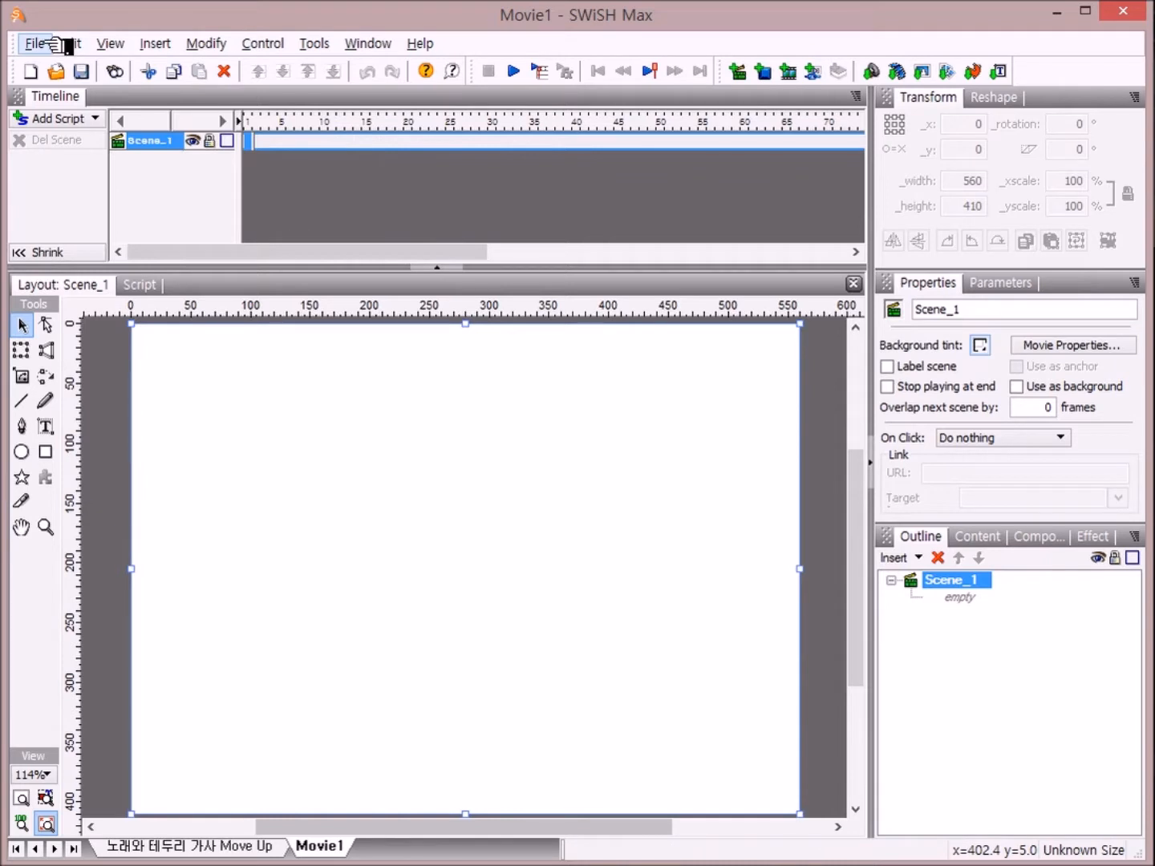
pyautogui.click(369, 44)
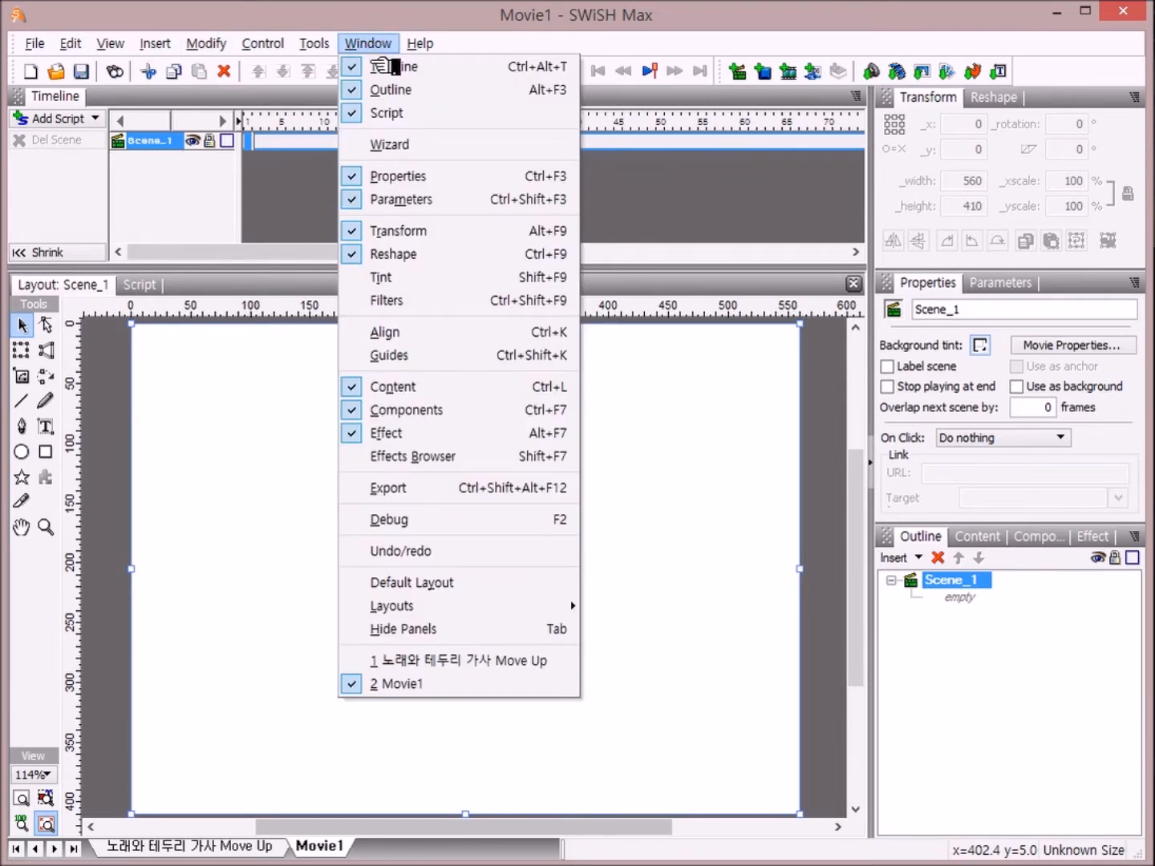
pyautogui.click(493, 588)
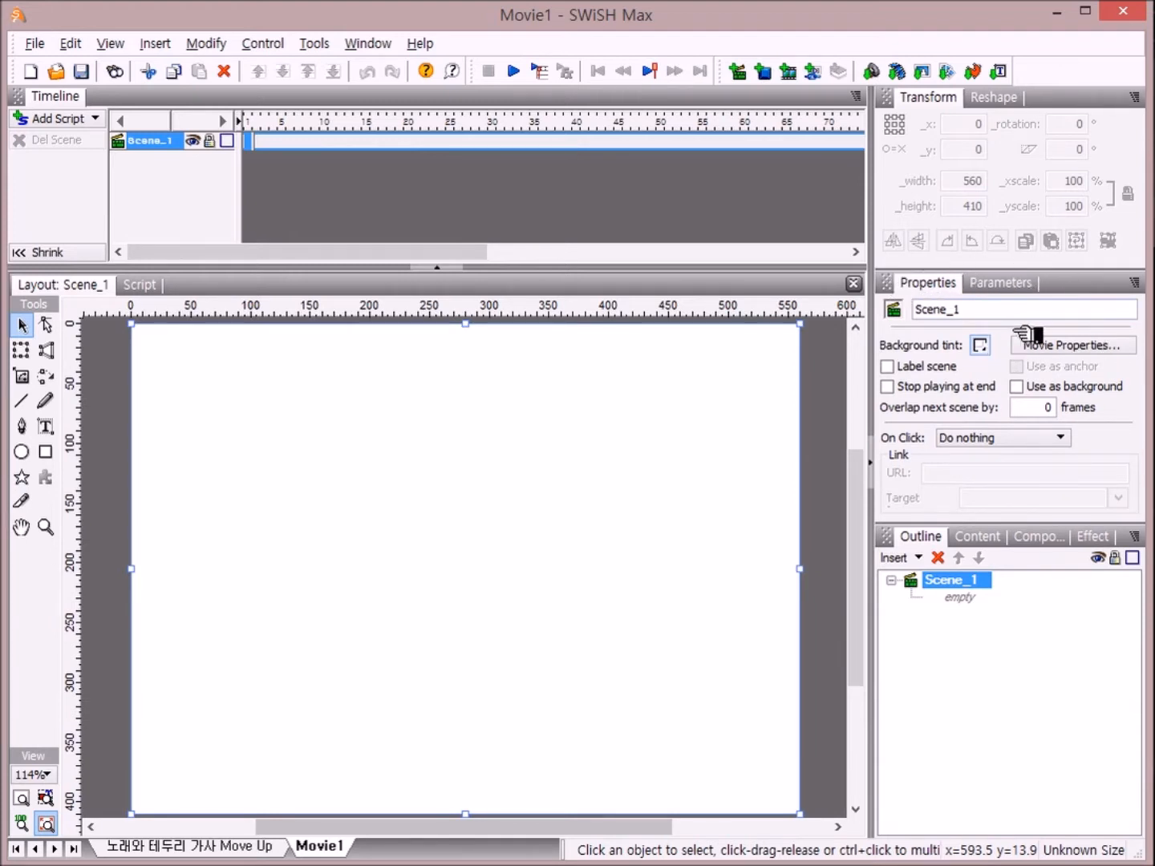
# - Set the movie size to 550 by 330 pixels and its frame rate to 30 frames per second
pyautogui.click(1084, 347)
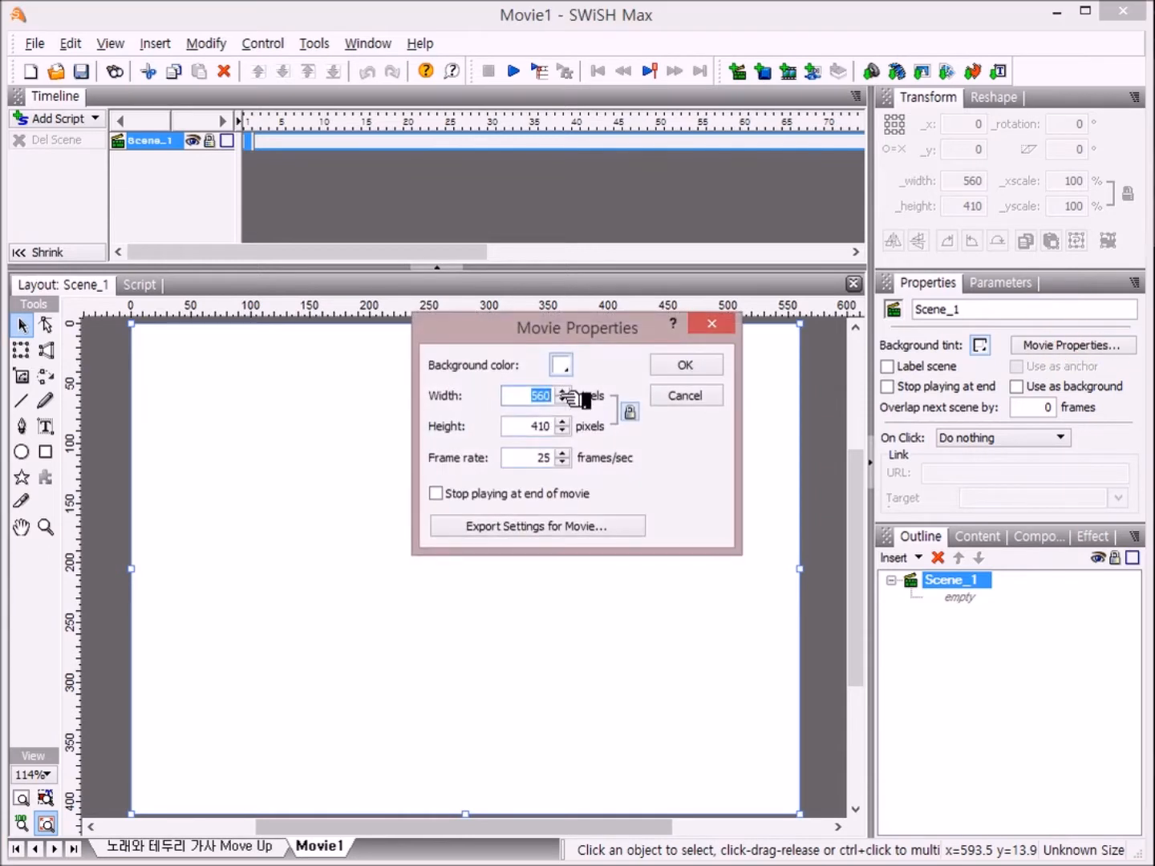
pyautogui.moveTo(617, 333); pyautogui.dragTo(536, 372)
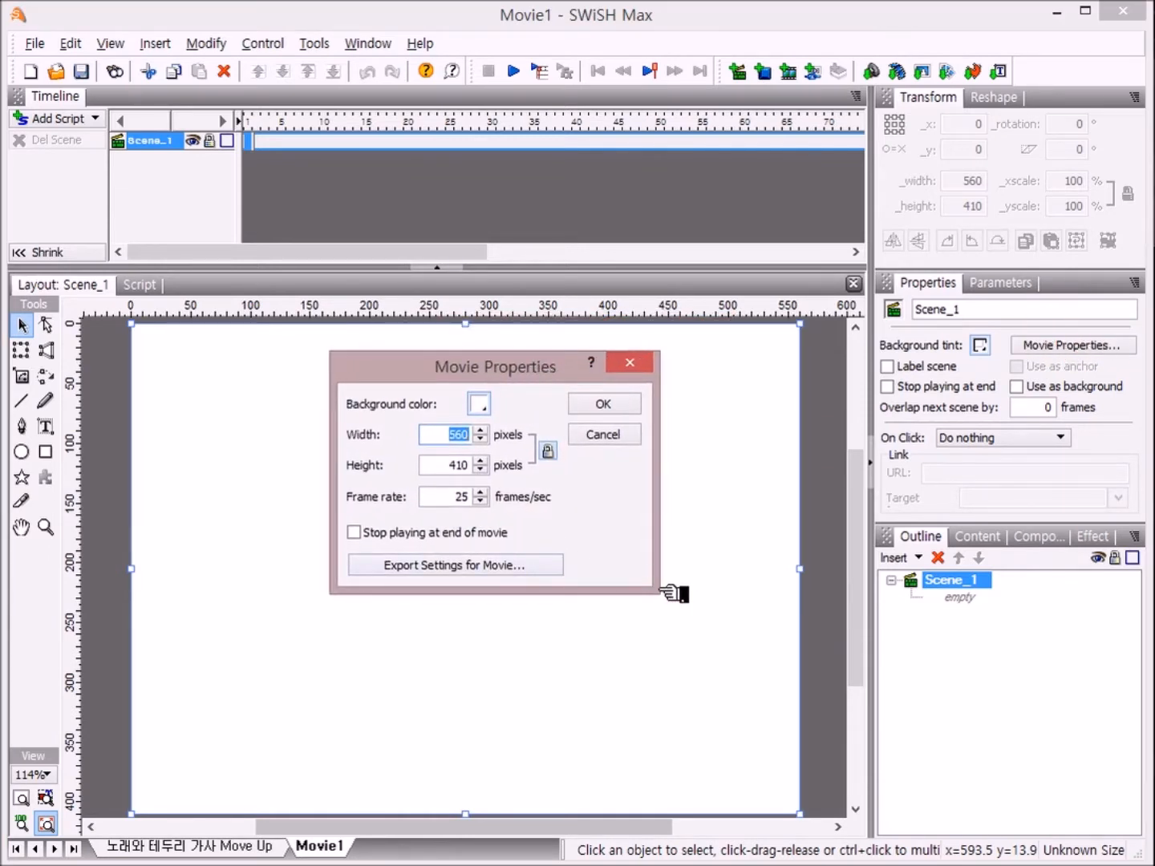
pyautogui.write('55')
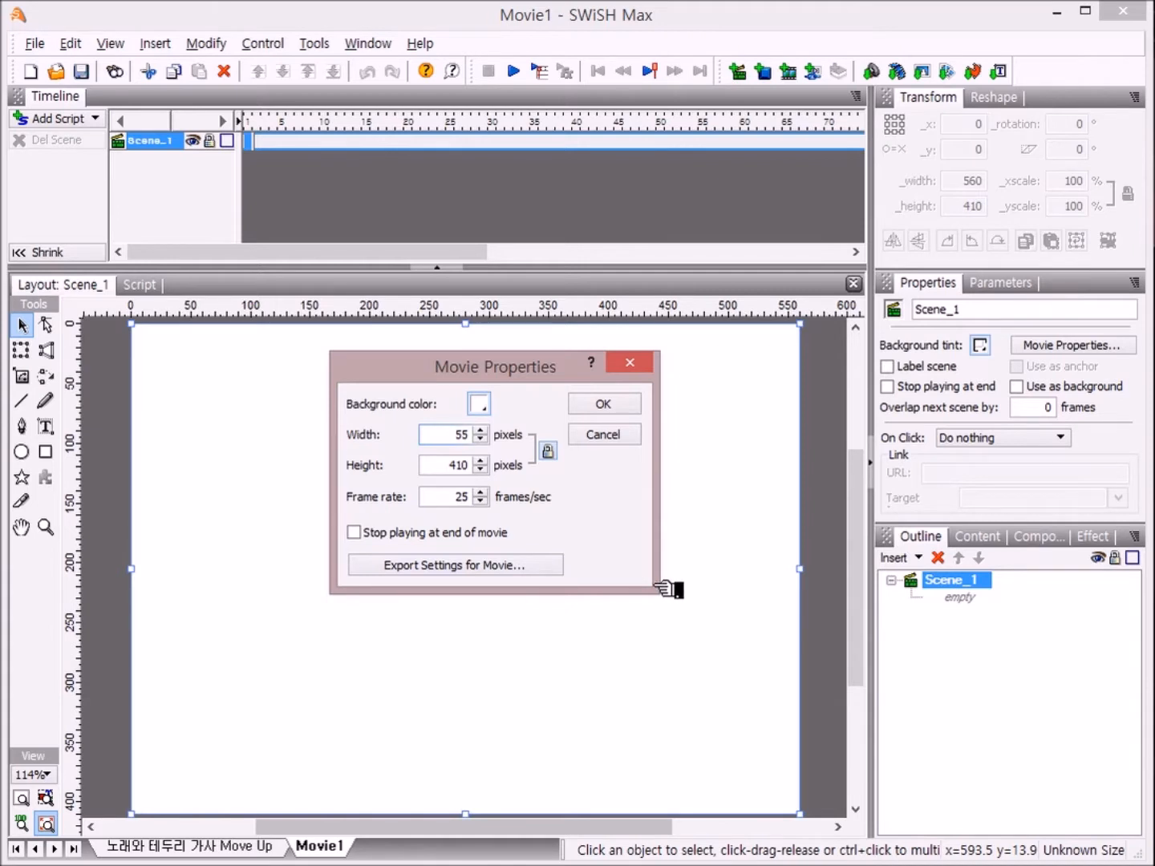
pyautogui.write('0')
pyautogui.click(469, 467)
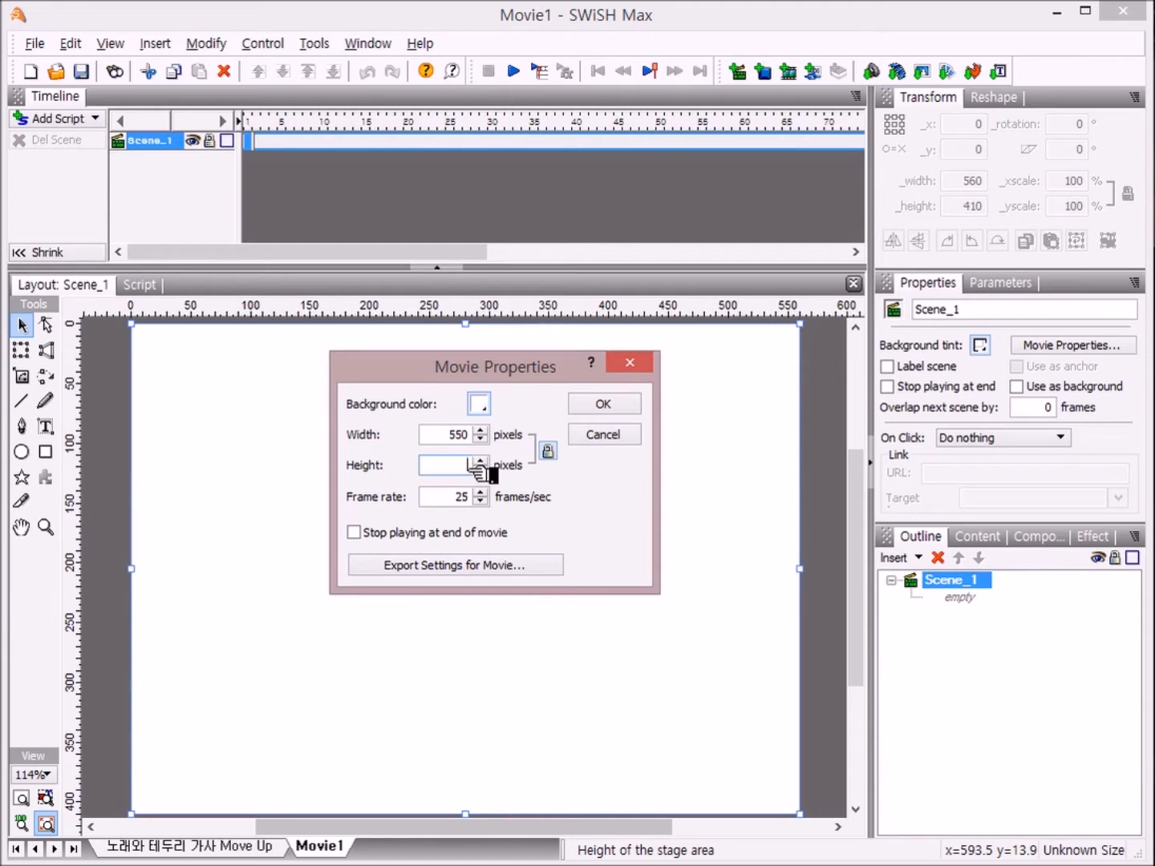
pyautogui.write('330')
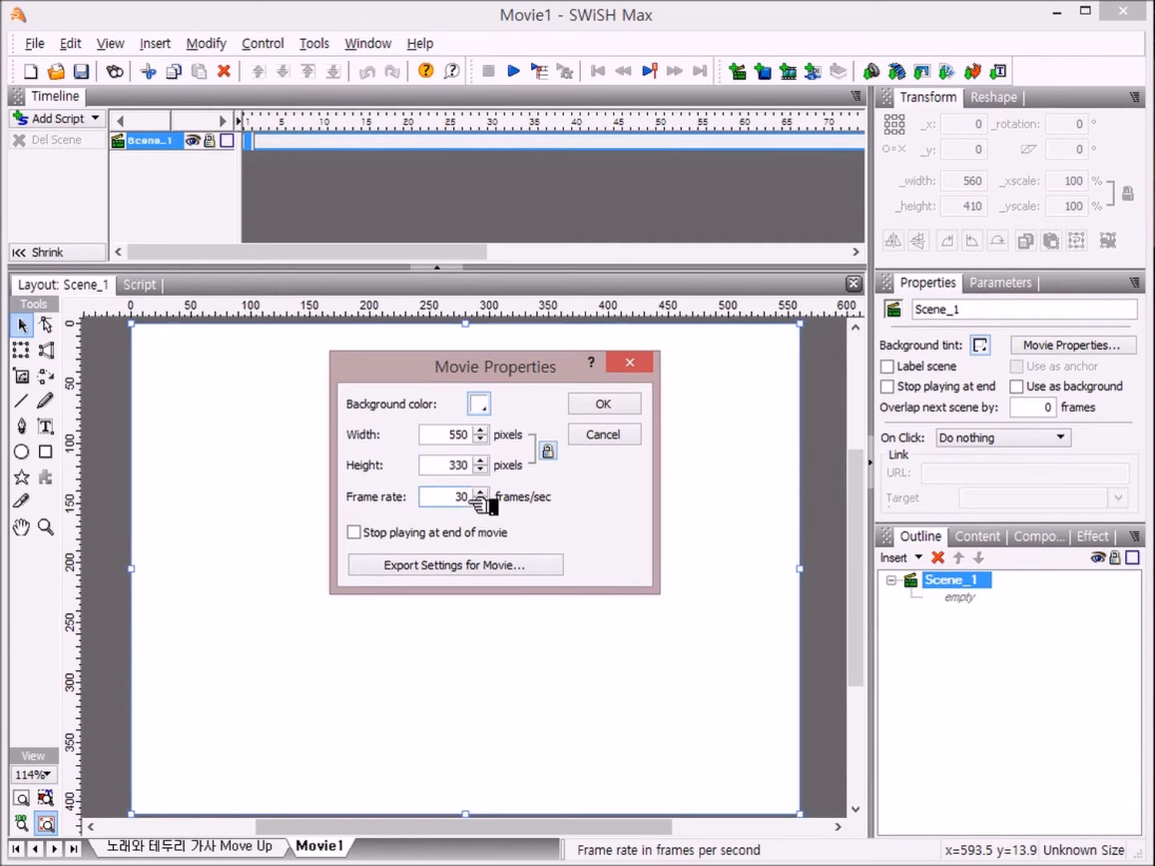
pyautogui.click(626, 407)
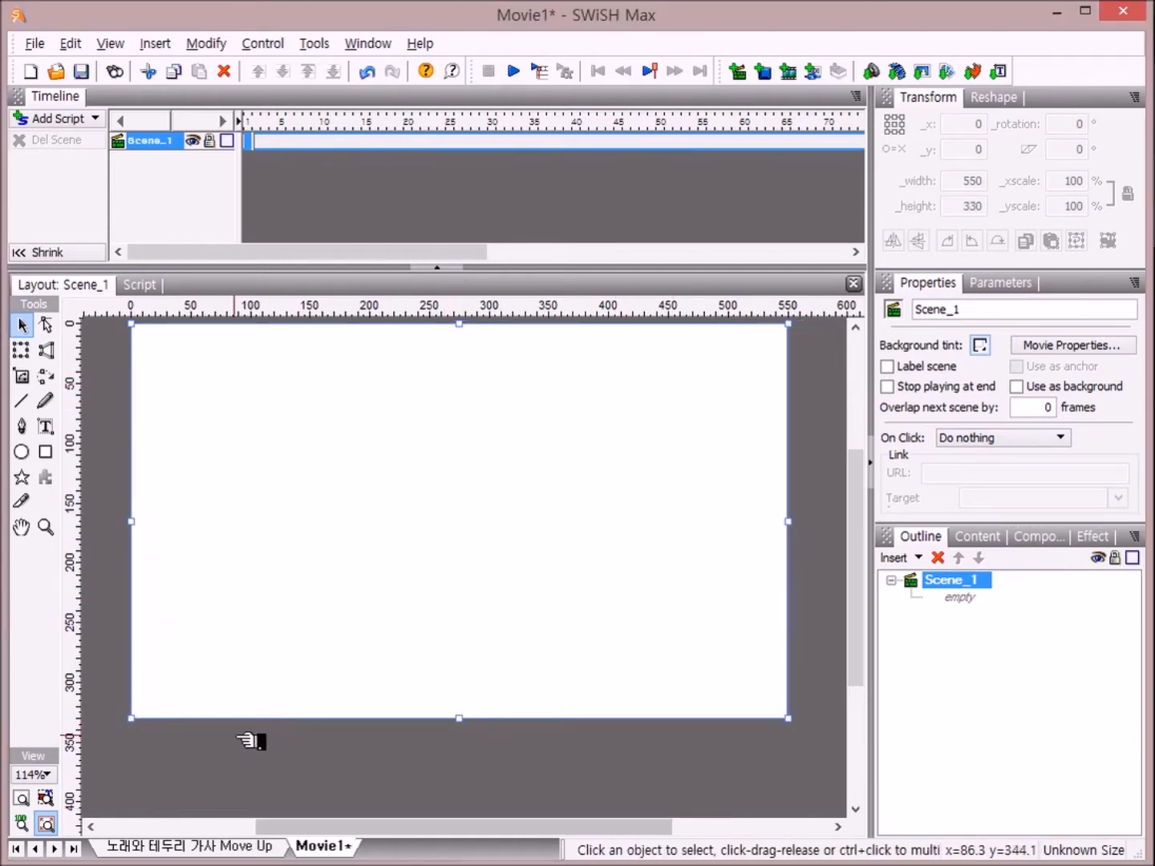
# - Insert the image 7.jpg from the desktop into Scene_1
pyautogui.click(26, 800)
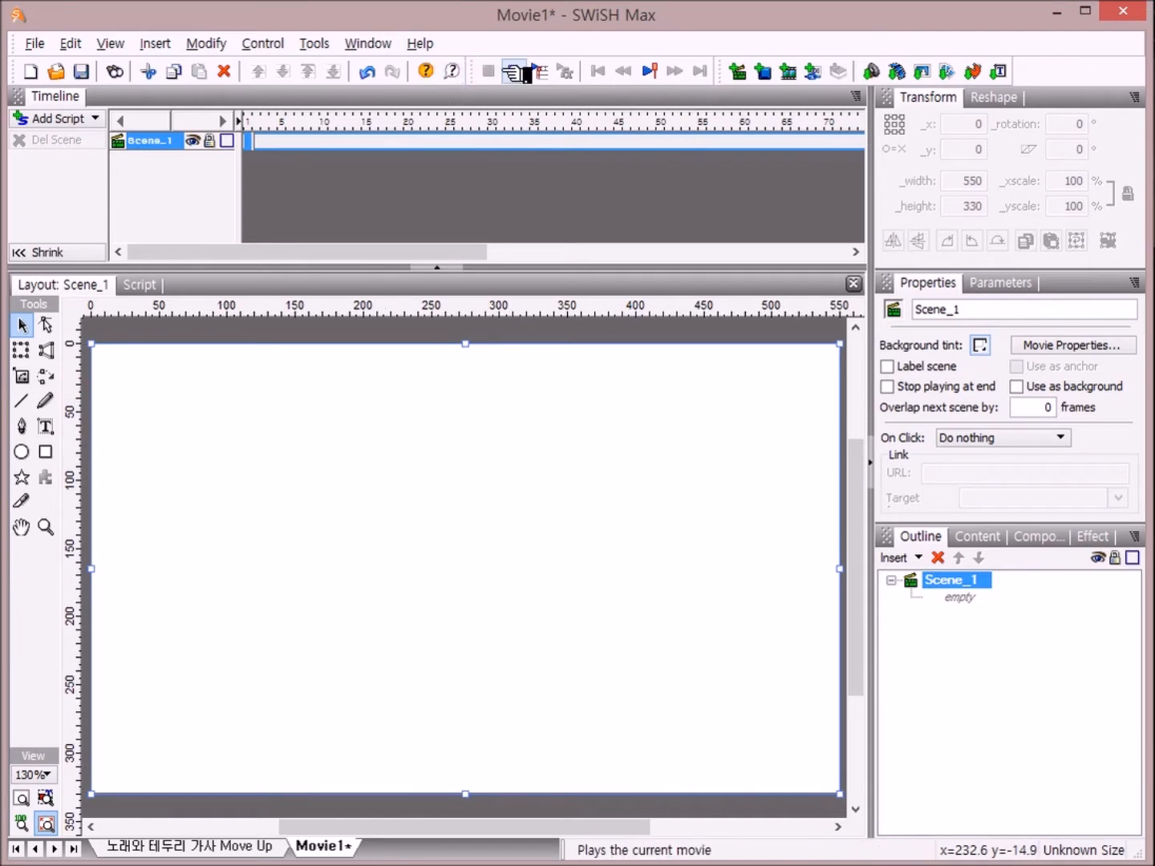
pyautogui.click(938, 77)
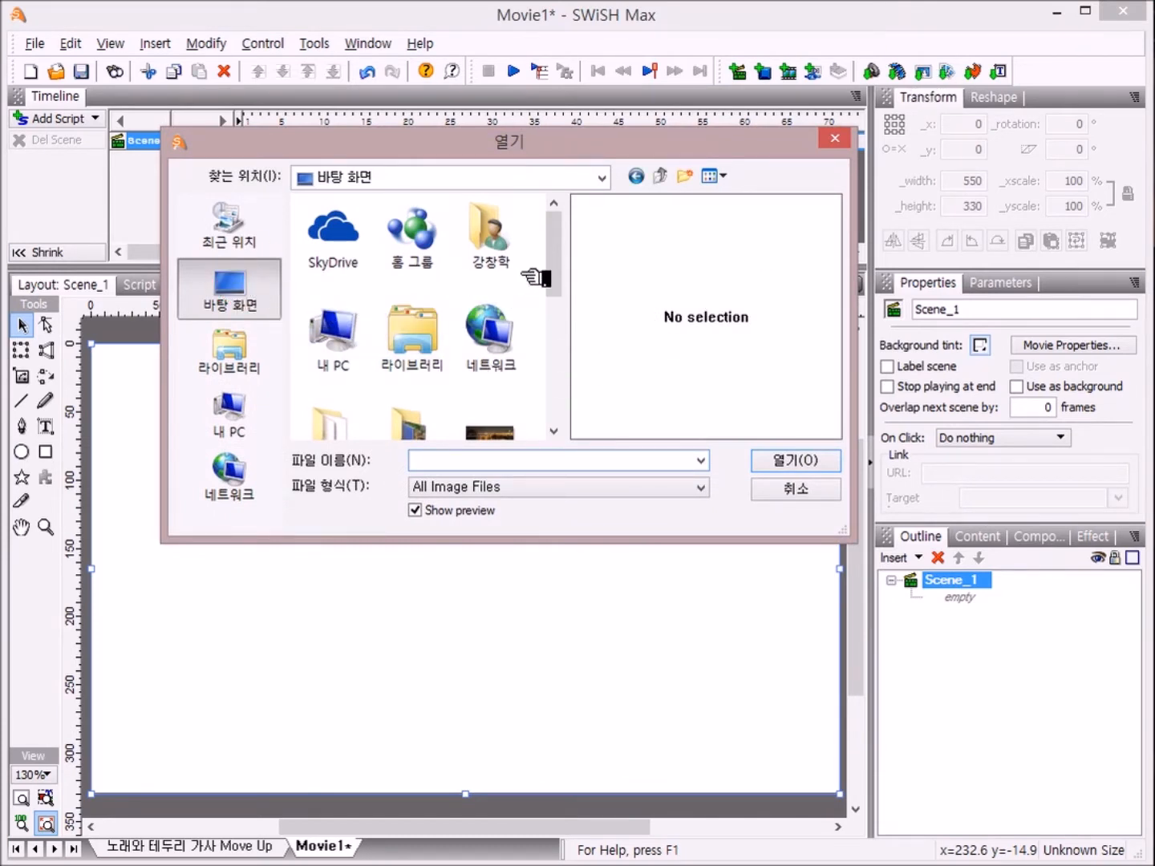
pyautogui.moveTo(561, 278); pyautogui.dragTo(561, 320)
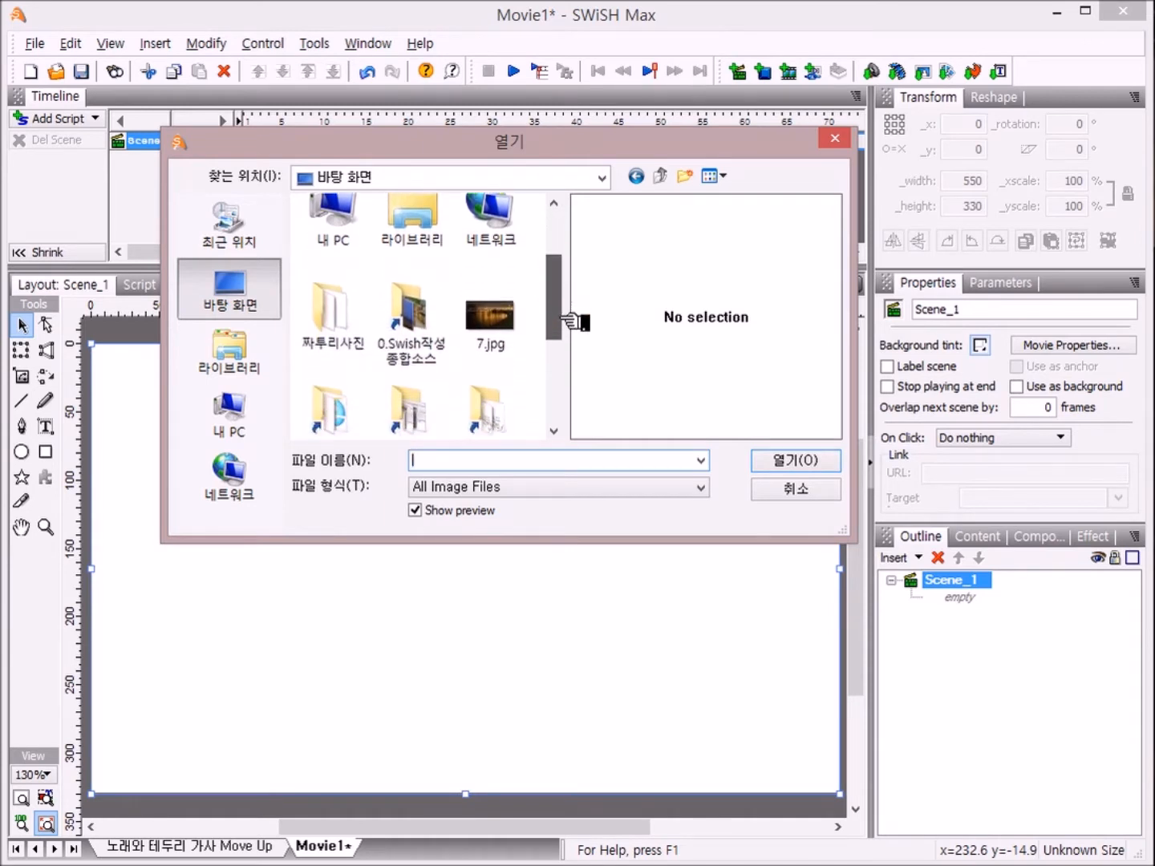
pyautogui.click(507, 330)
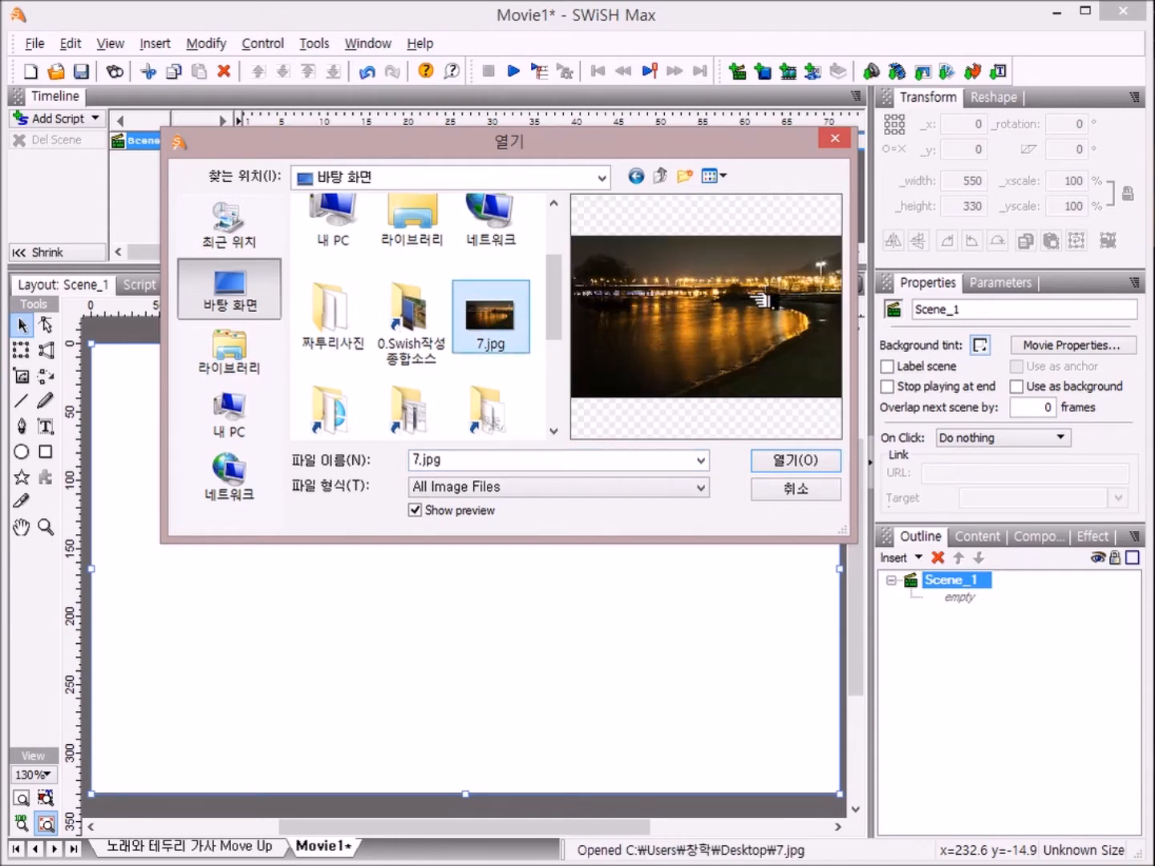
pyautogui.click(818, 462)
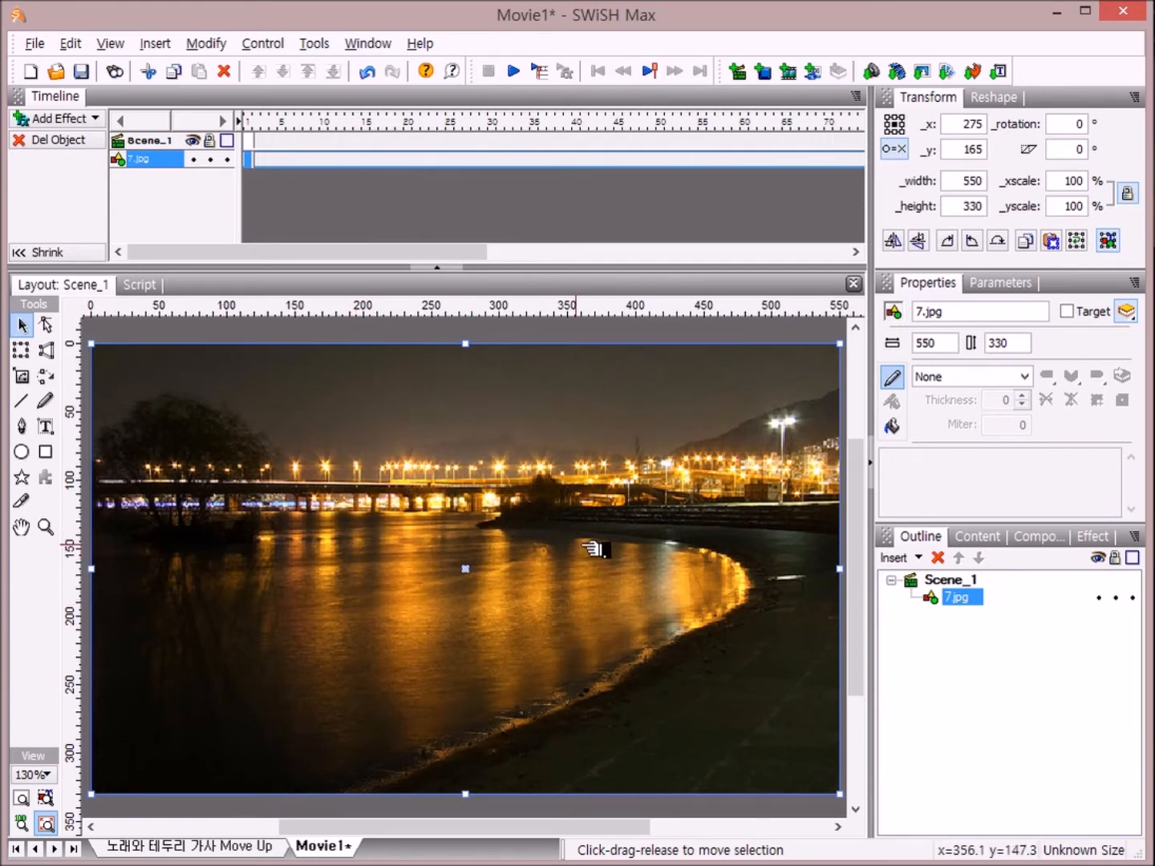
# - Choose the Pen tool for Scene_1 and set its fill type to Solid
pyautogui.click(952, 581)
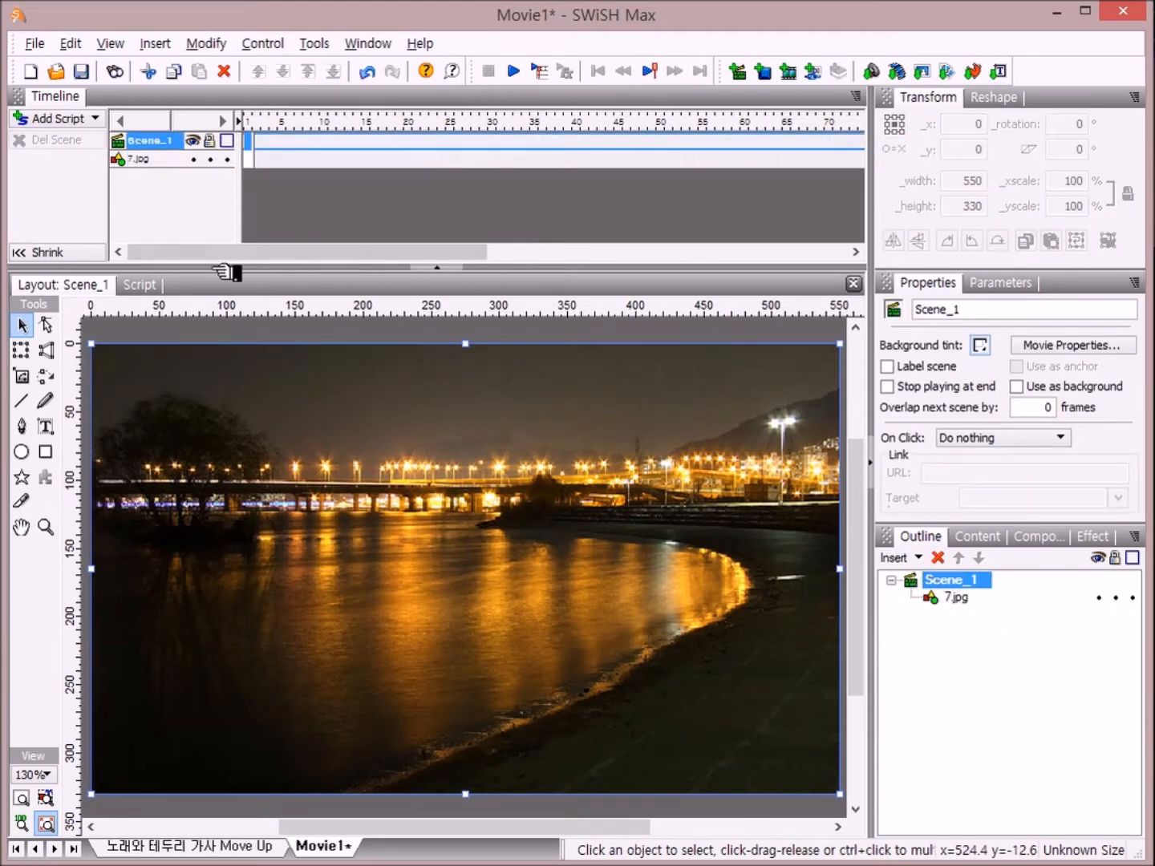
pyautogui.click(29, 425)
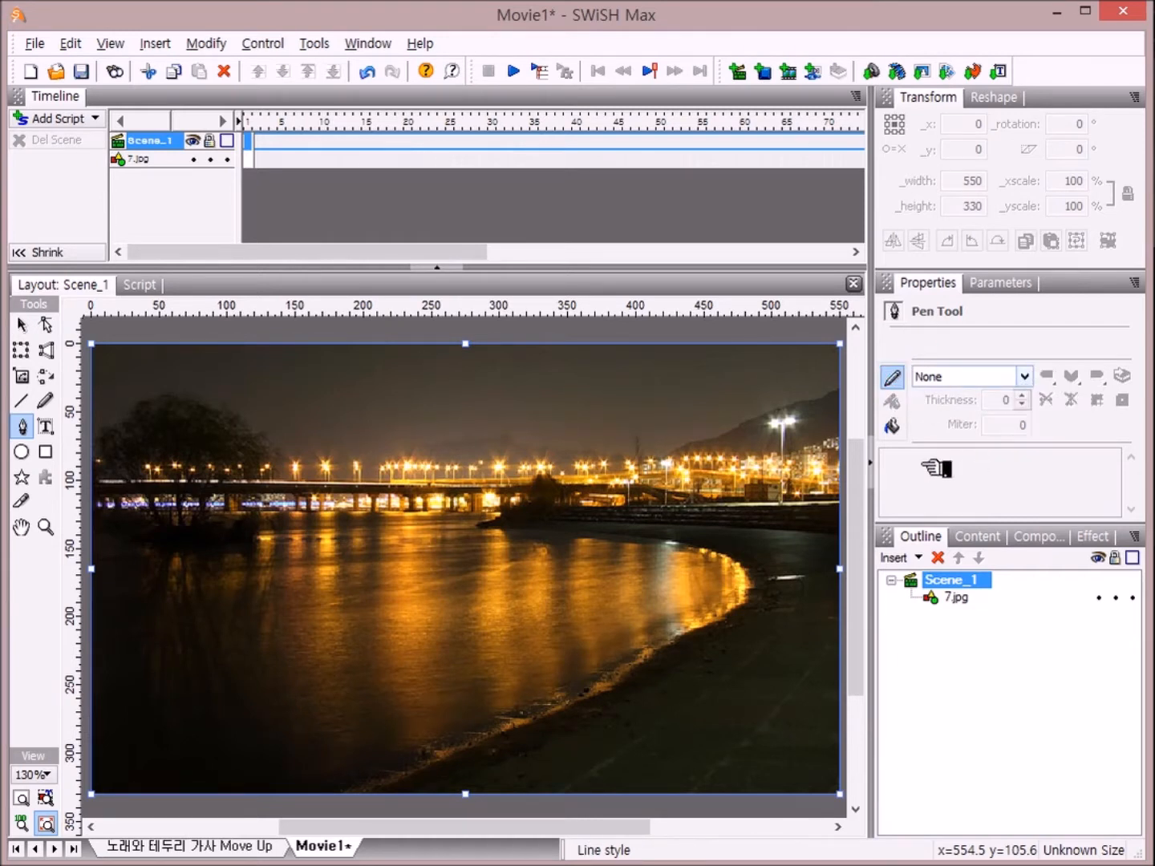
pyautogui.click(893, 427)
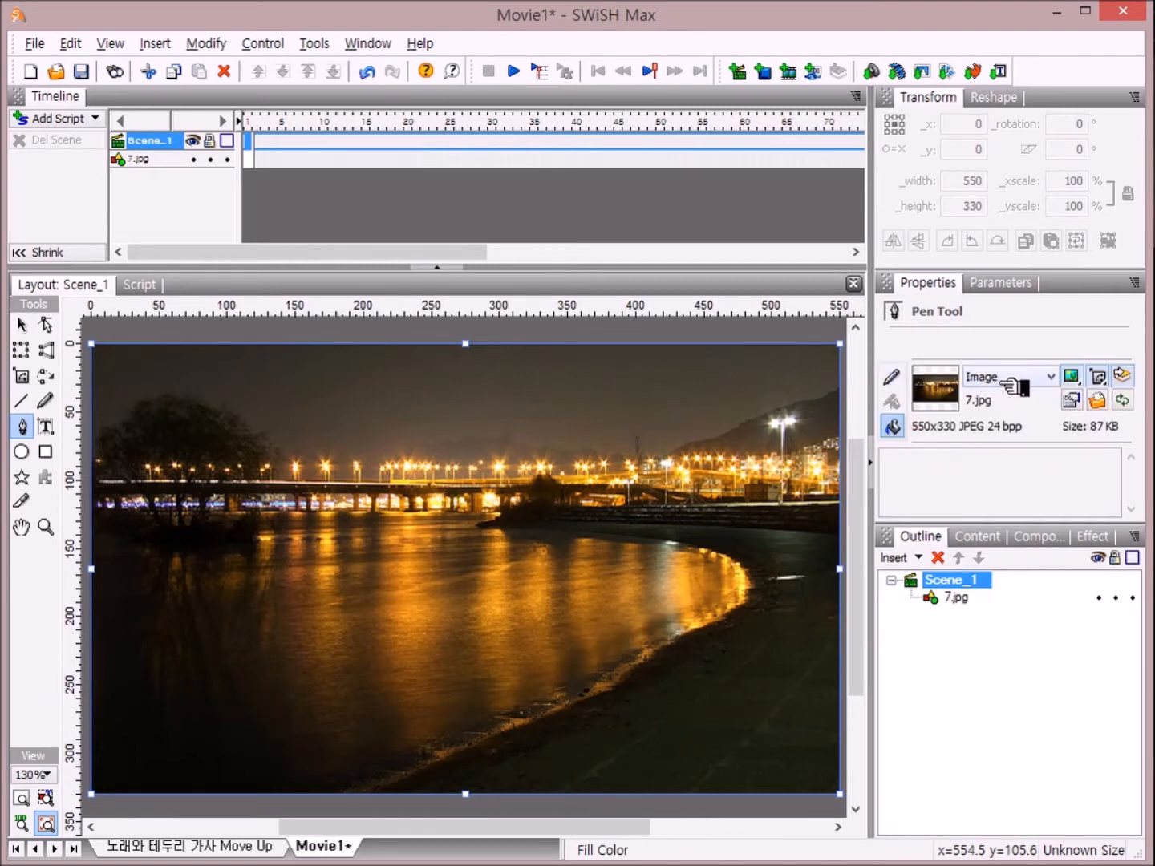
pyautogui.click(1057, 377)
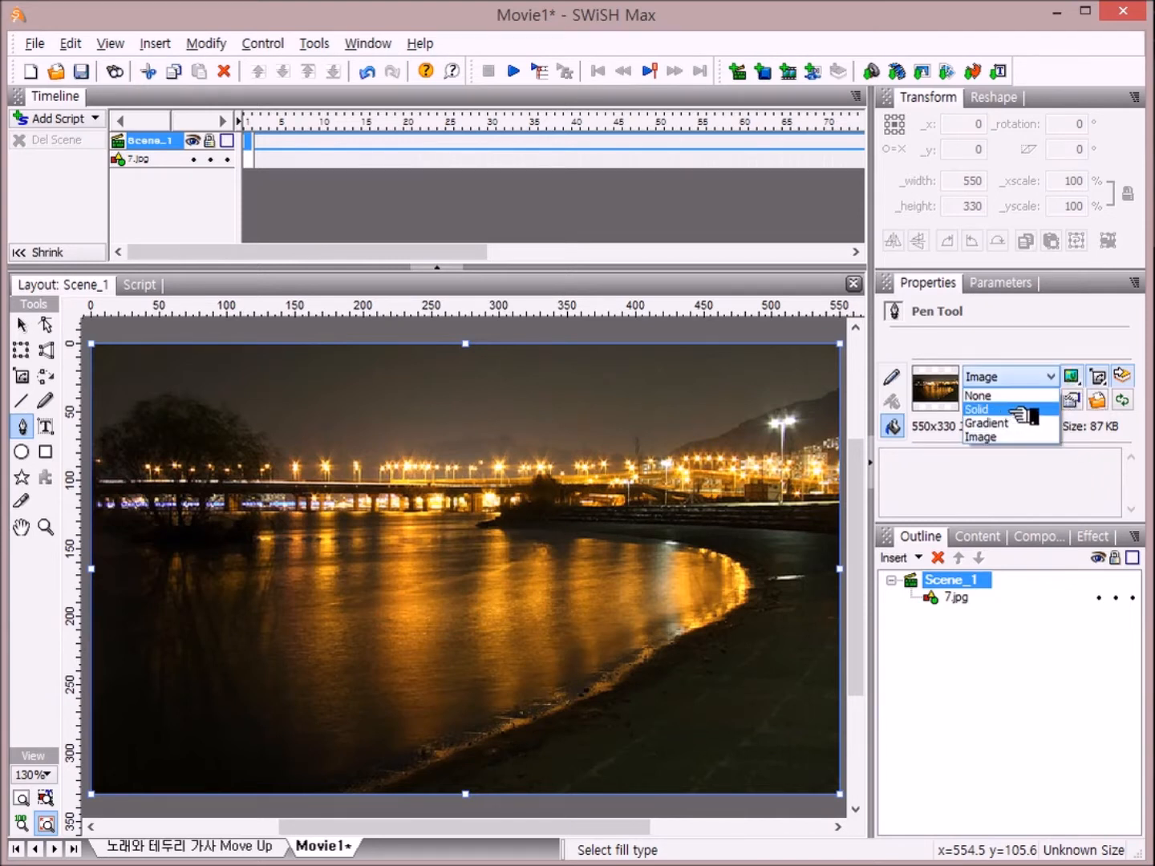
pyautogui.click(1015, 410)
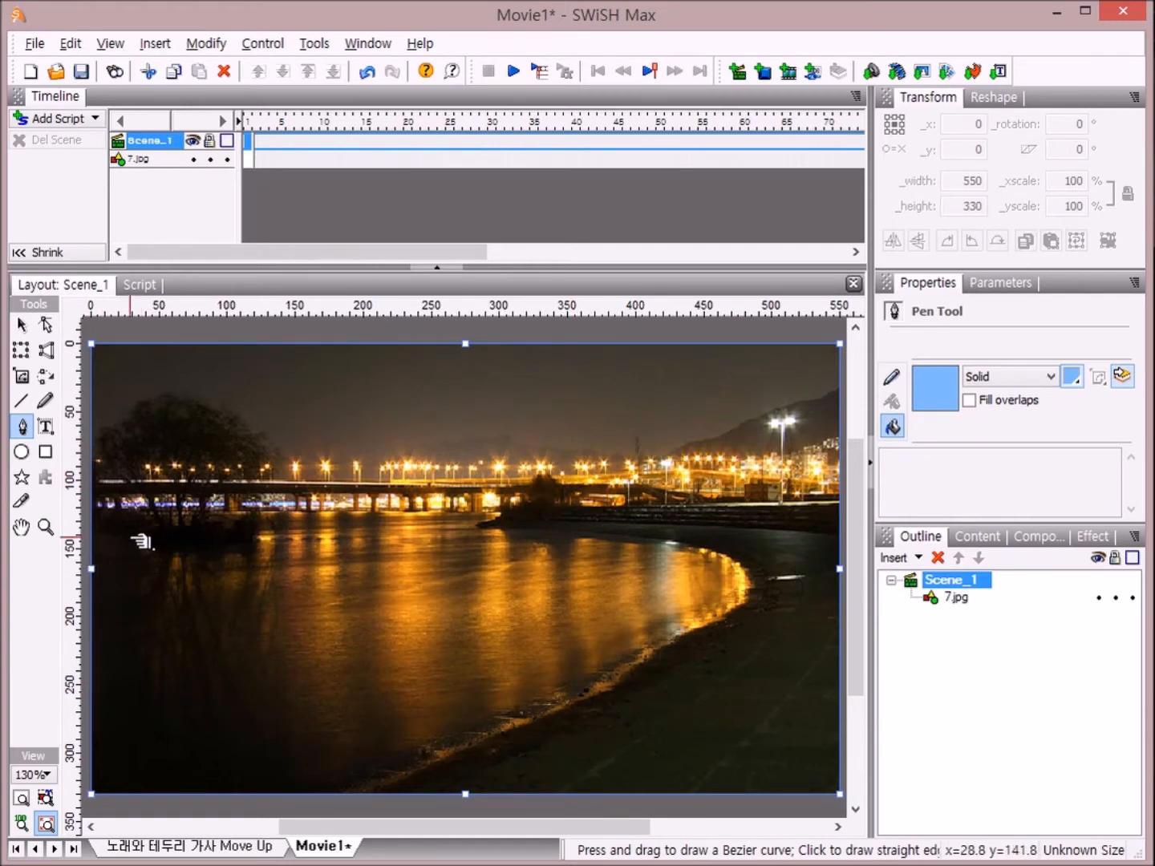
# - Trace the river's water area along the far bank, curved shoreline and picture edges as a closed shape about 463 by 194 pixels
pyautogui.click(96, 527)
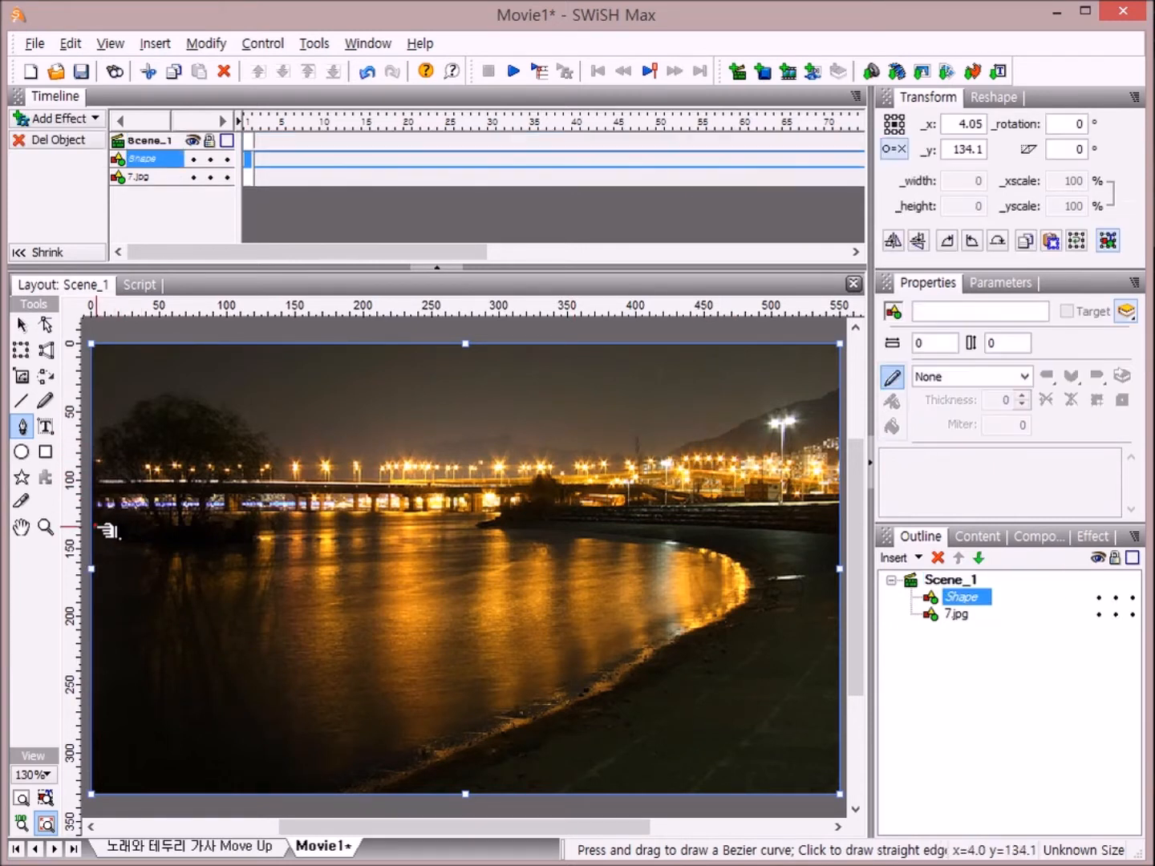
pyautogui.click(162, 529)
pyautogui.click(327, 528)
pyautogui.click(472, 527)
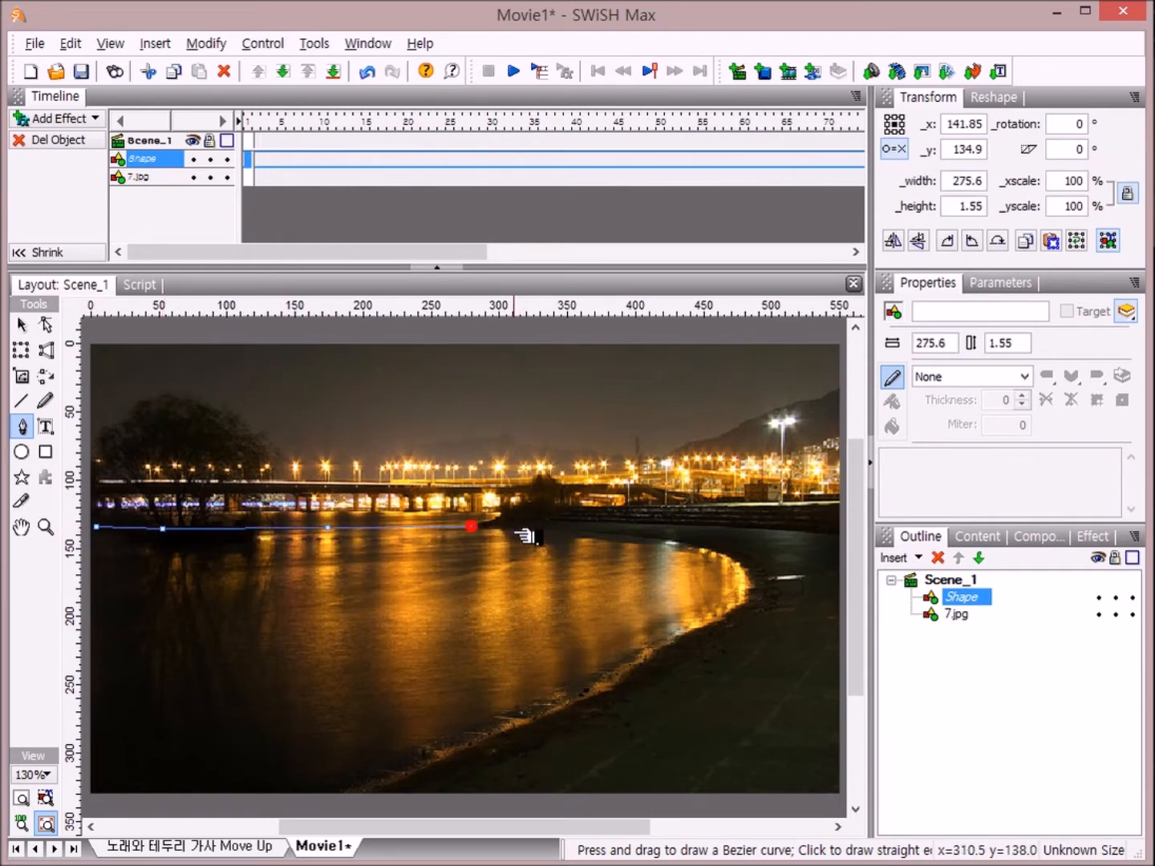
pyautogui.click(549, 534)
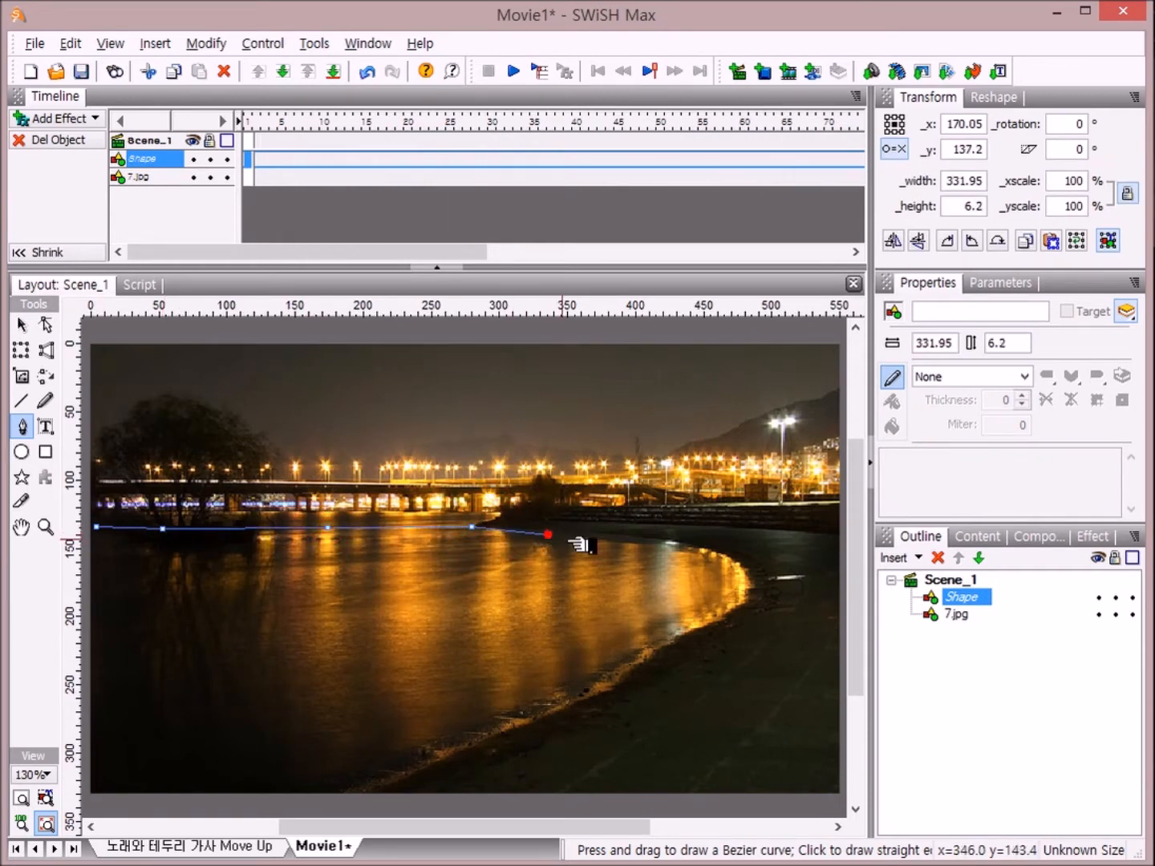
pyautogui.click(613, 539)
pyautogui.click(675, 545)
pyautogui.click(707, 557)
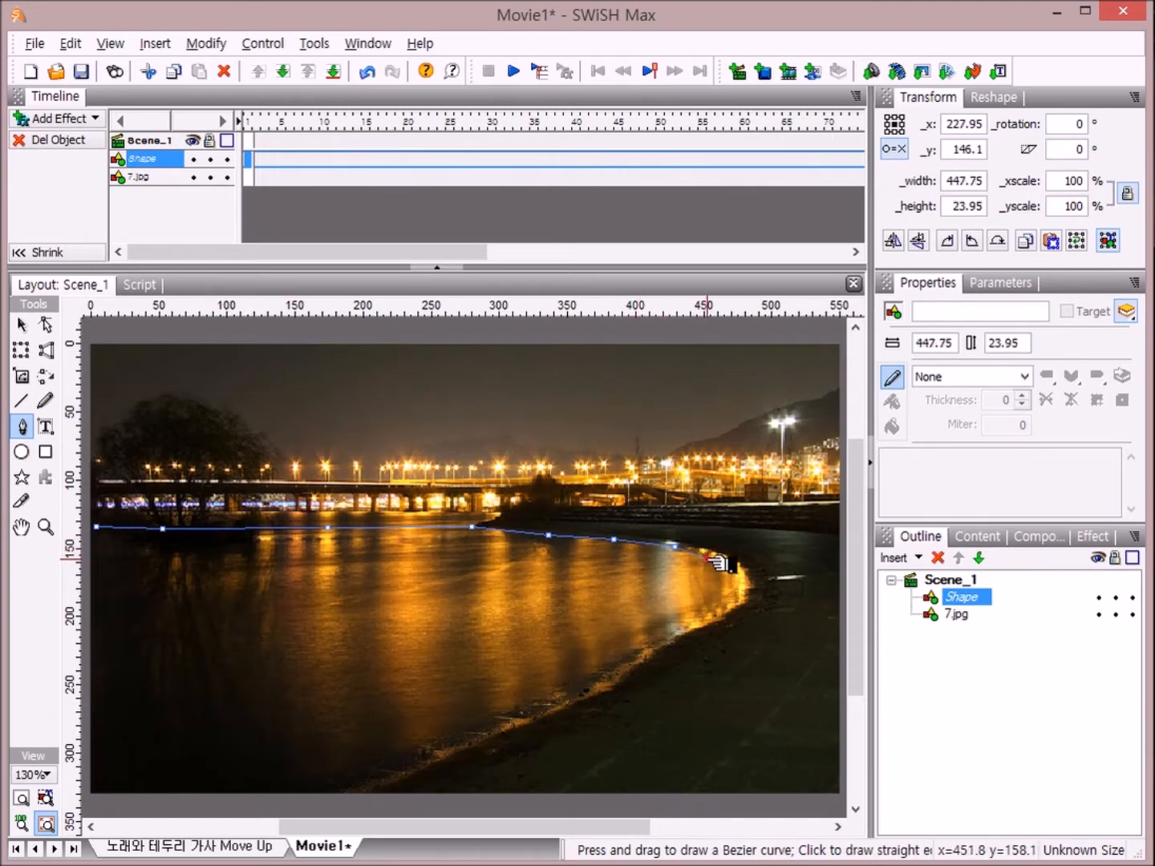
pyautogui.click(722, 578)
pyautogui.click(705, 600)
pyautogui.click(683, 616)
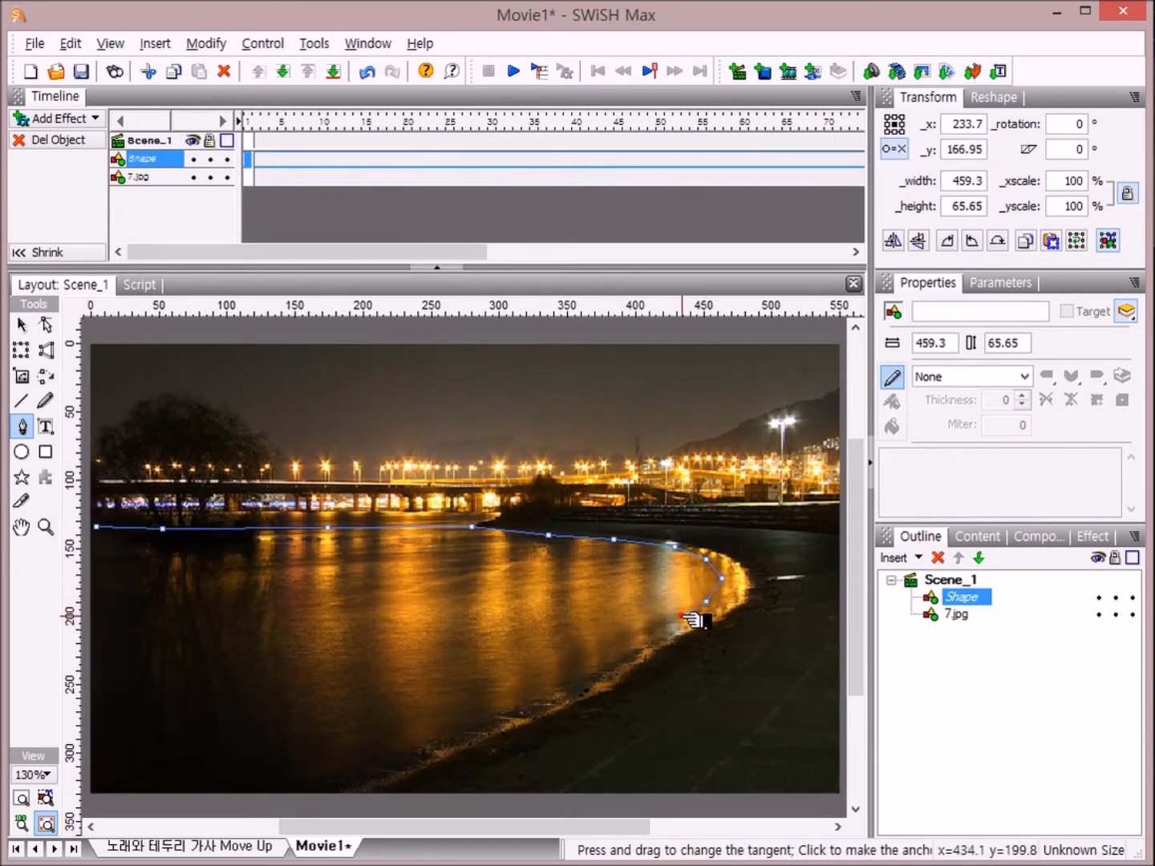
pyautogui.click(635, 633)
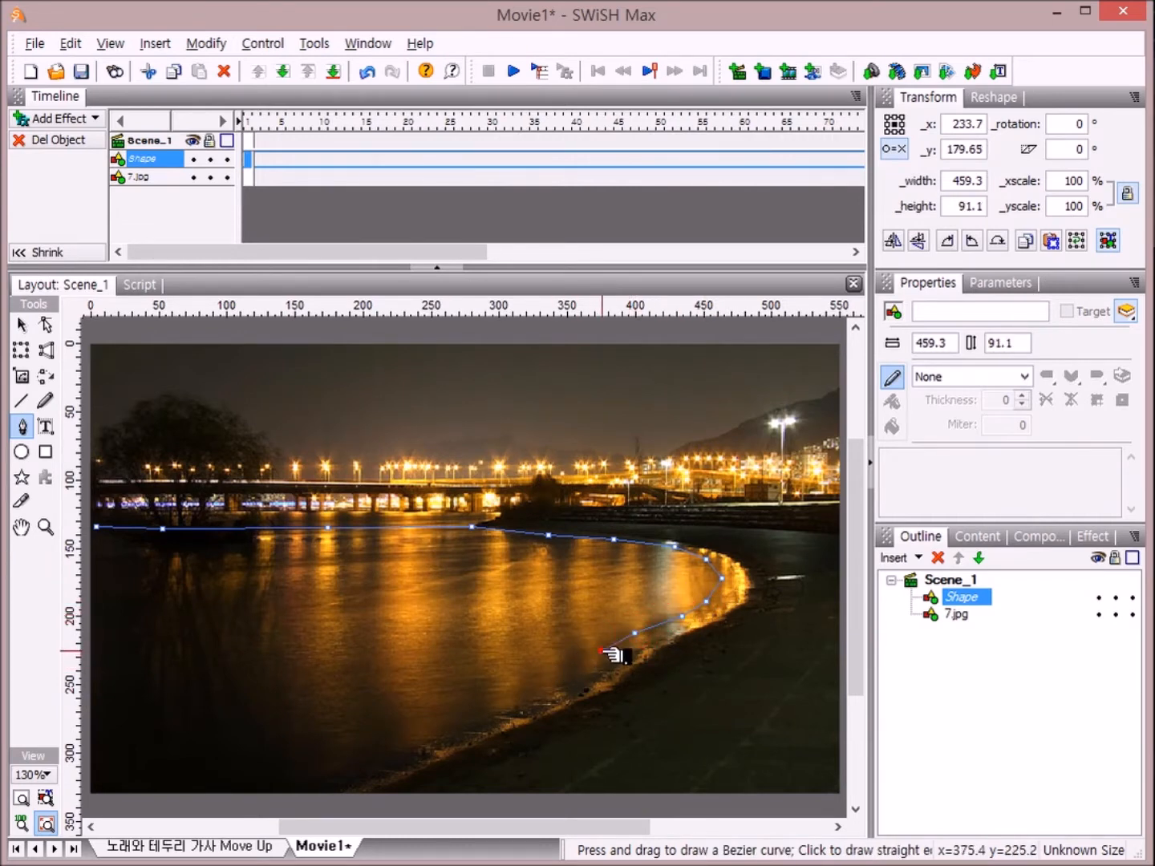
pyautogui.click(558, 677)
pyautogui.click(497, 700)
pyautogui.click(455, 720)
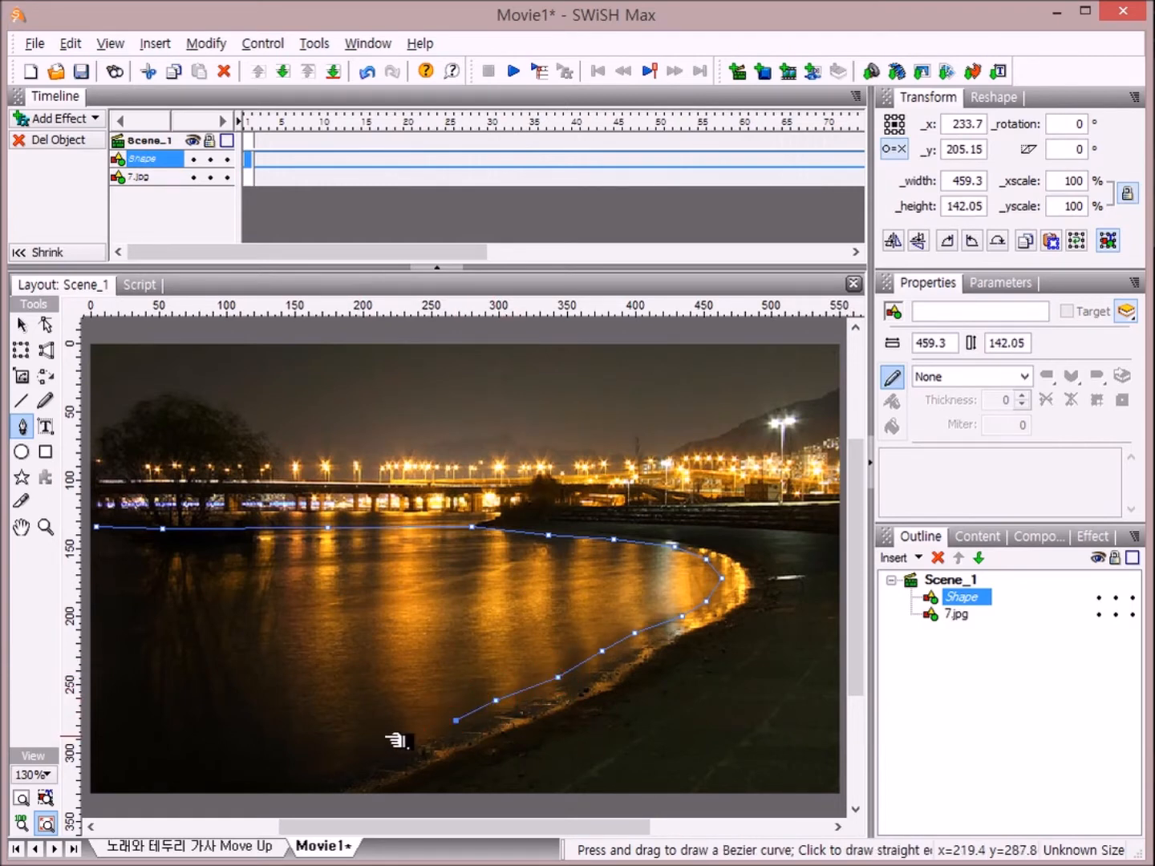
pyautogui.click(421, 735)
pyautogui.click(380, 753)
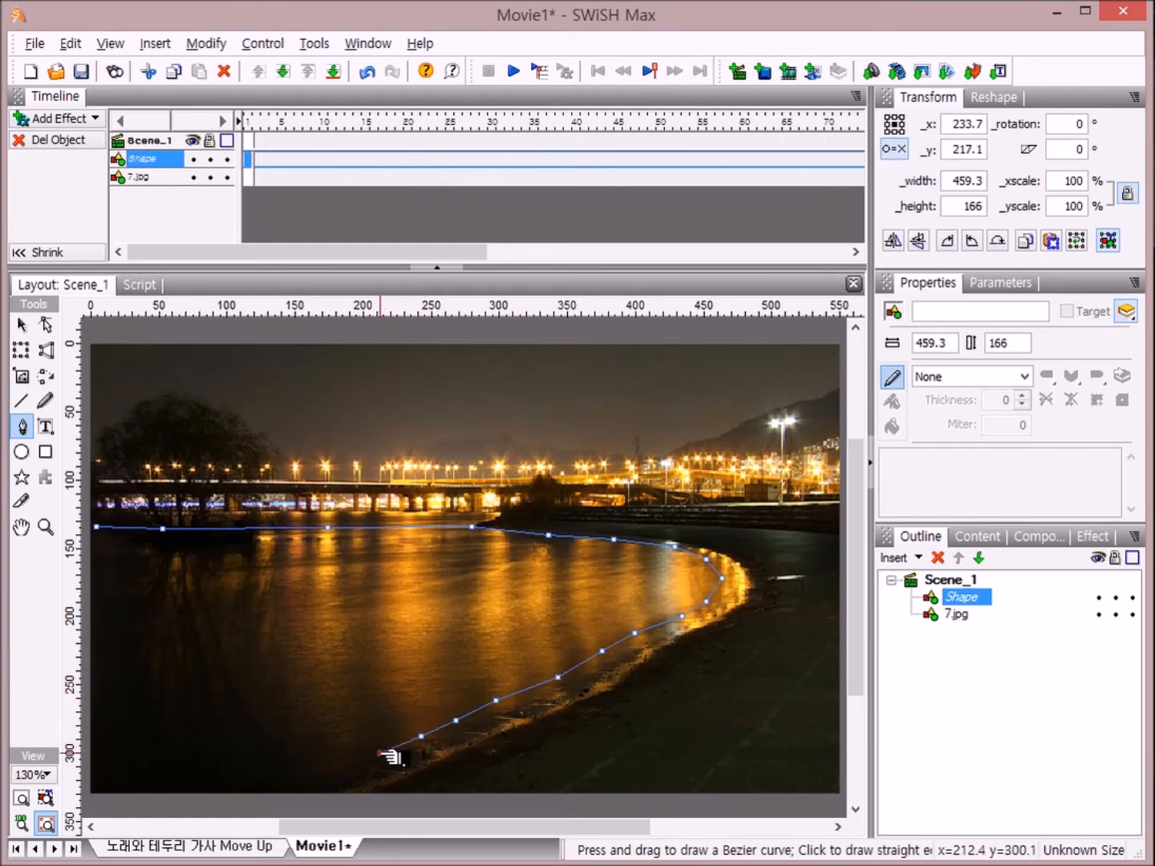
pyautogui.click(289, 791)
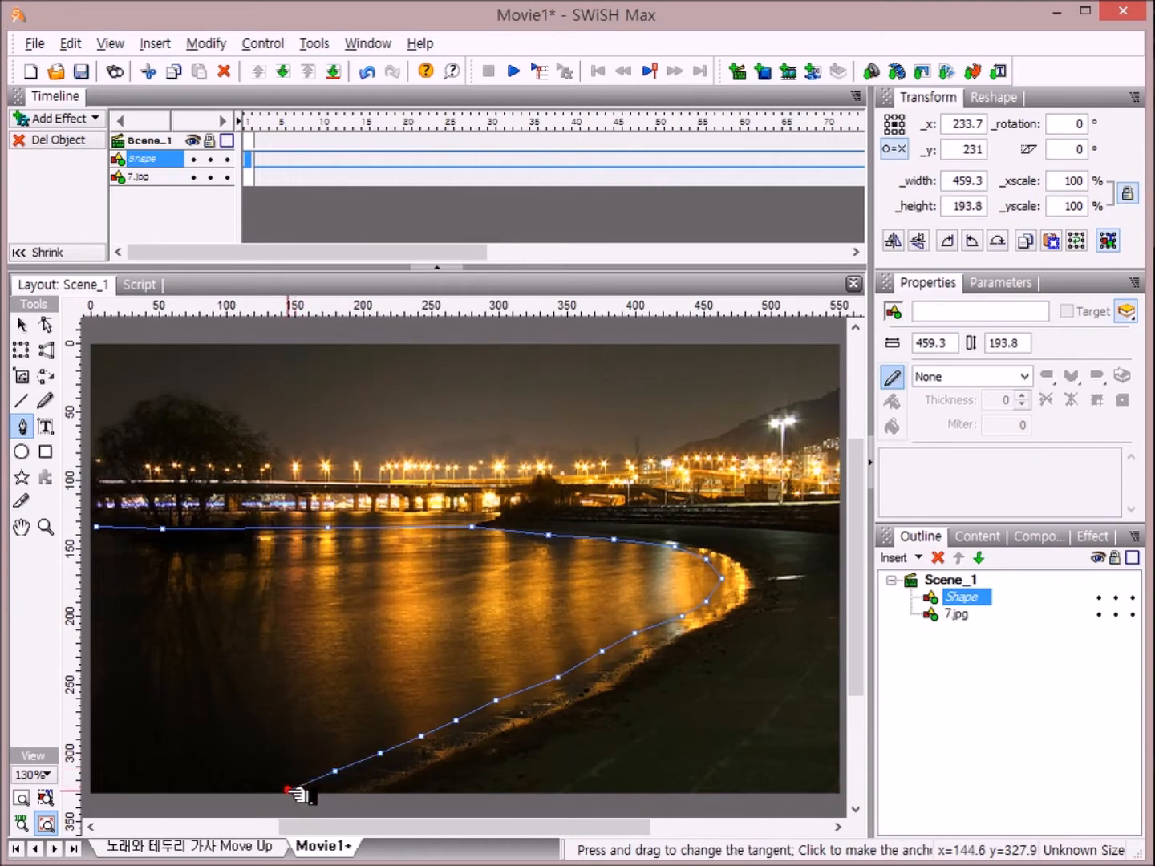
pyautogui.click(92, 789)
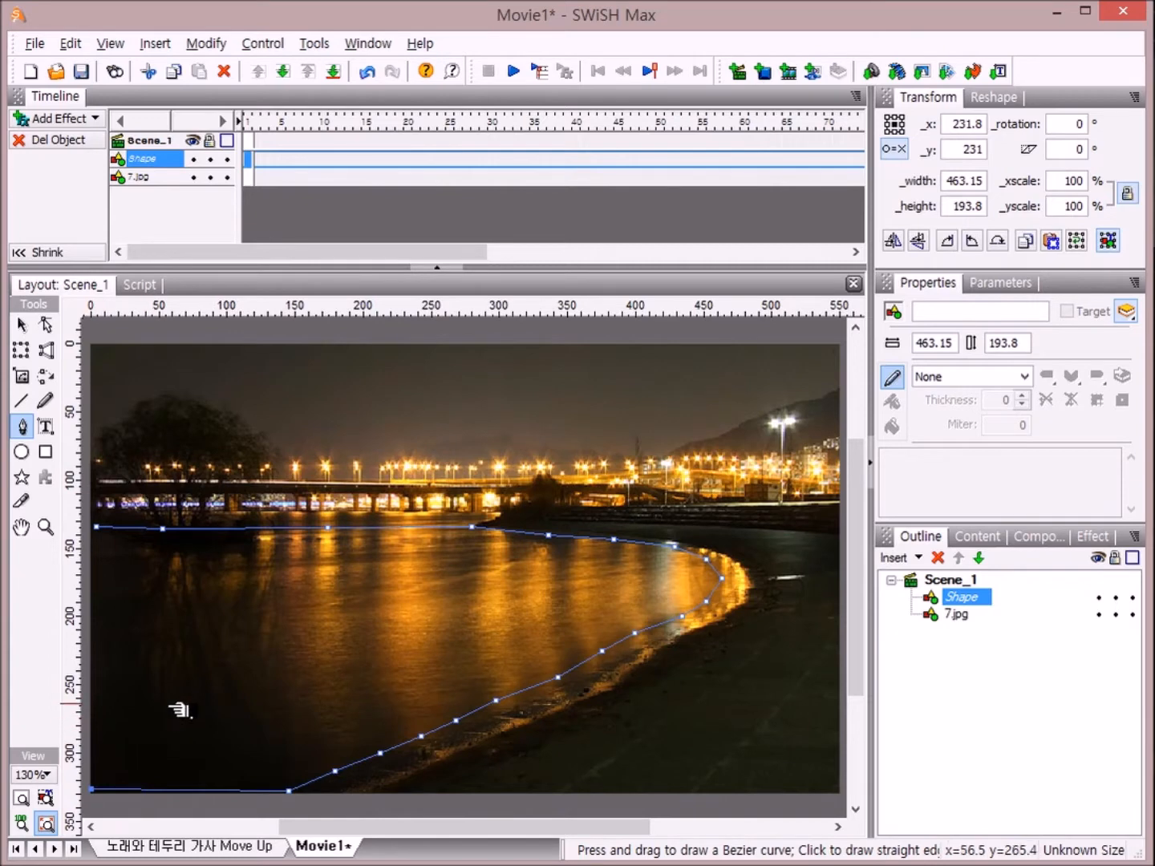
pyautogui.click(105, 530)
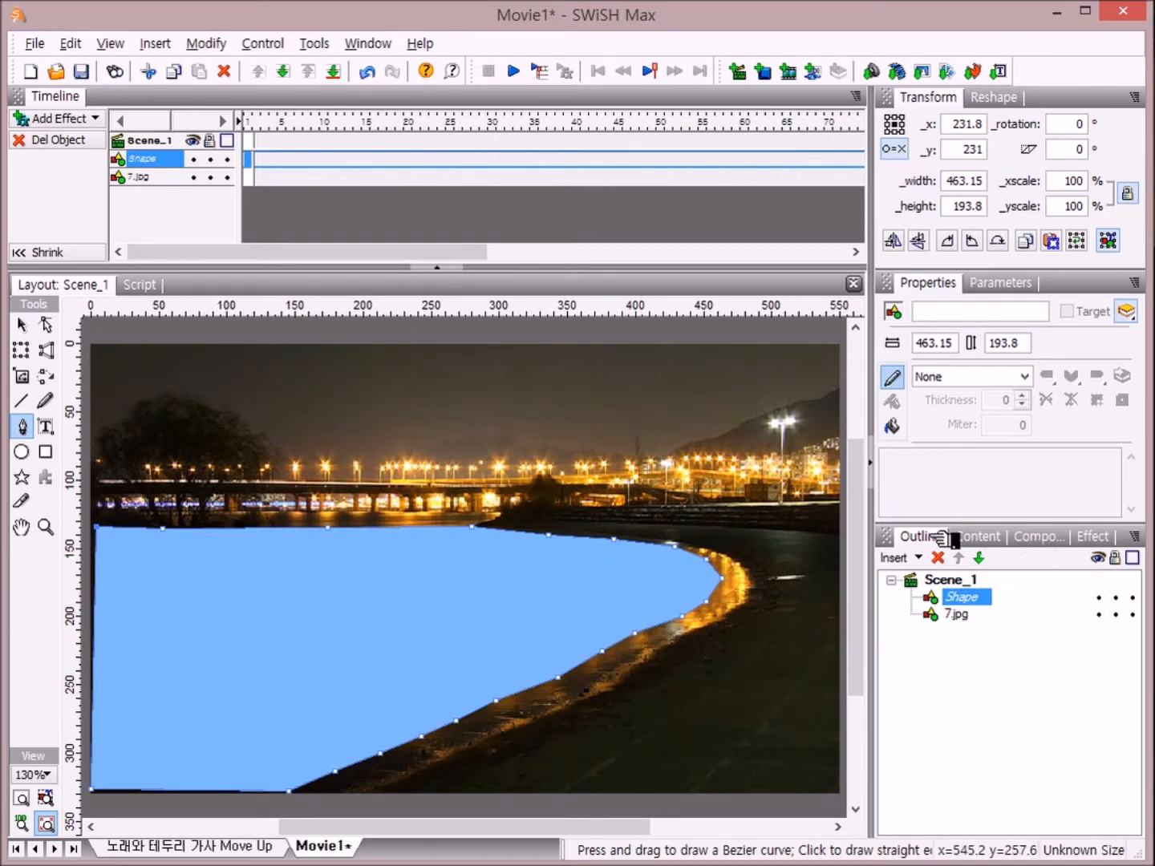
# - Group the traced water shape and 7.jpg as one shape without emptying the overlapped regions
pyautogui.keyDown('ctrl'); pyautogui.click(953, 614); pyautogui.keyUp('ctrl')
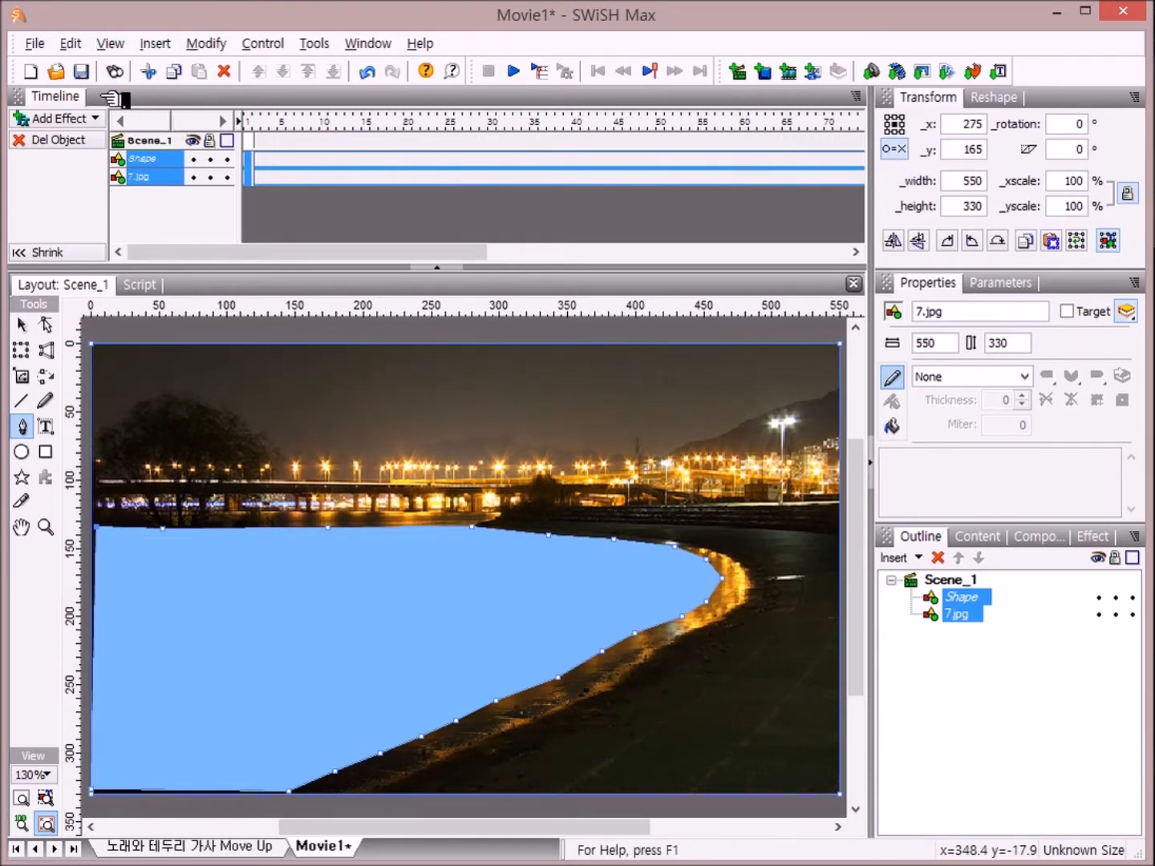
pyautogui.click(210, 45)
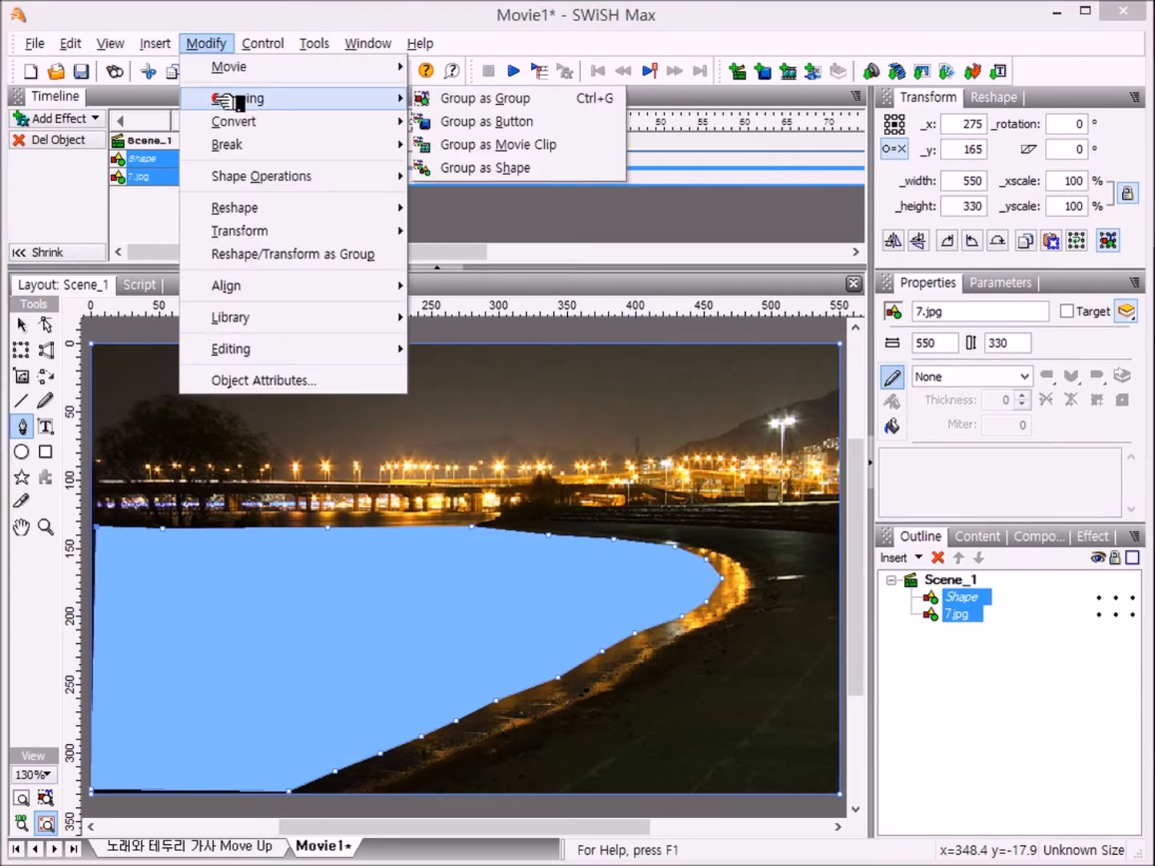
pyautogui.click(543, 173)
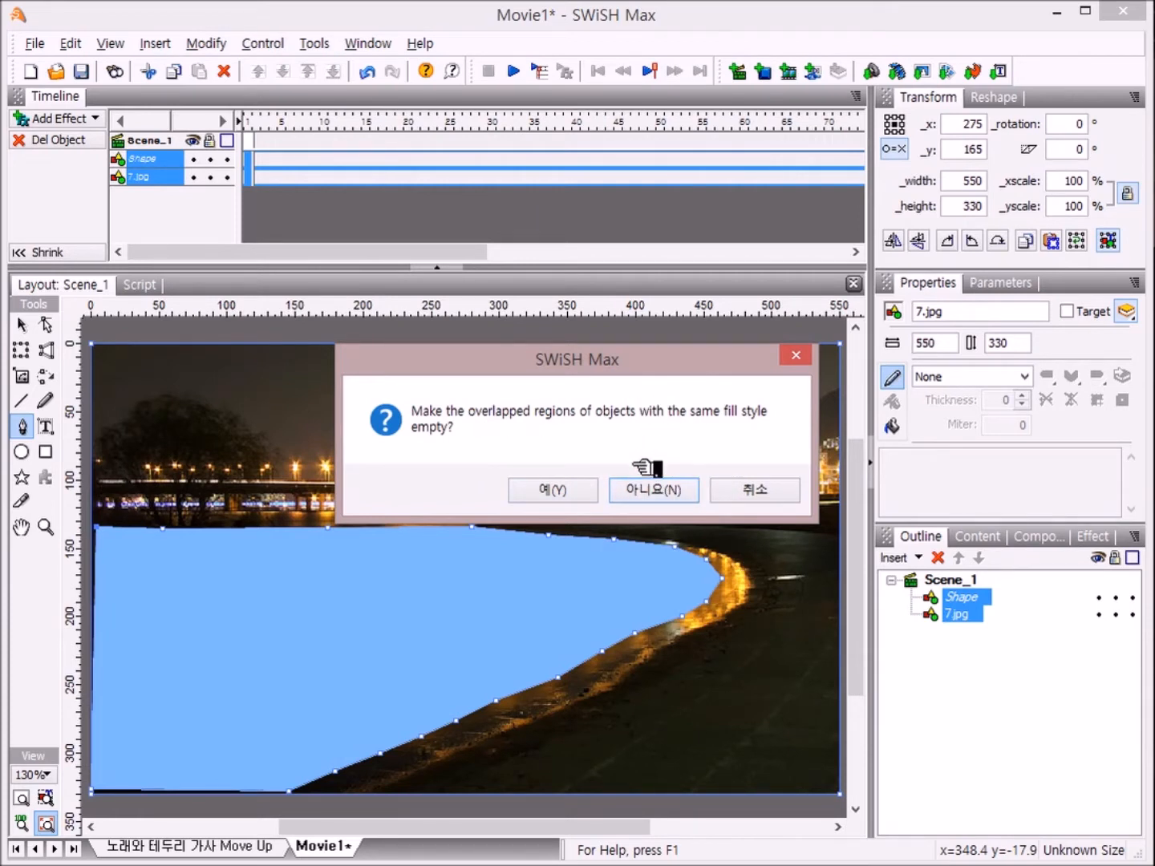
pyautogui.click(659, 490)
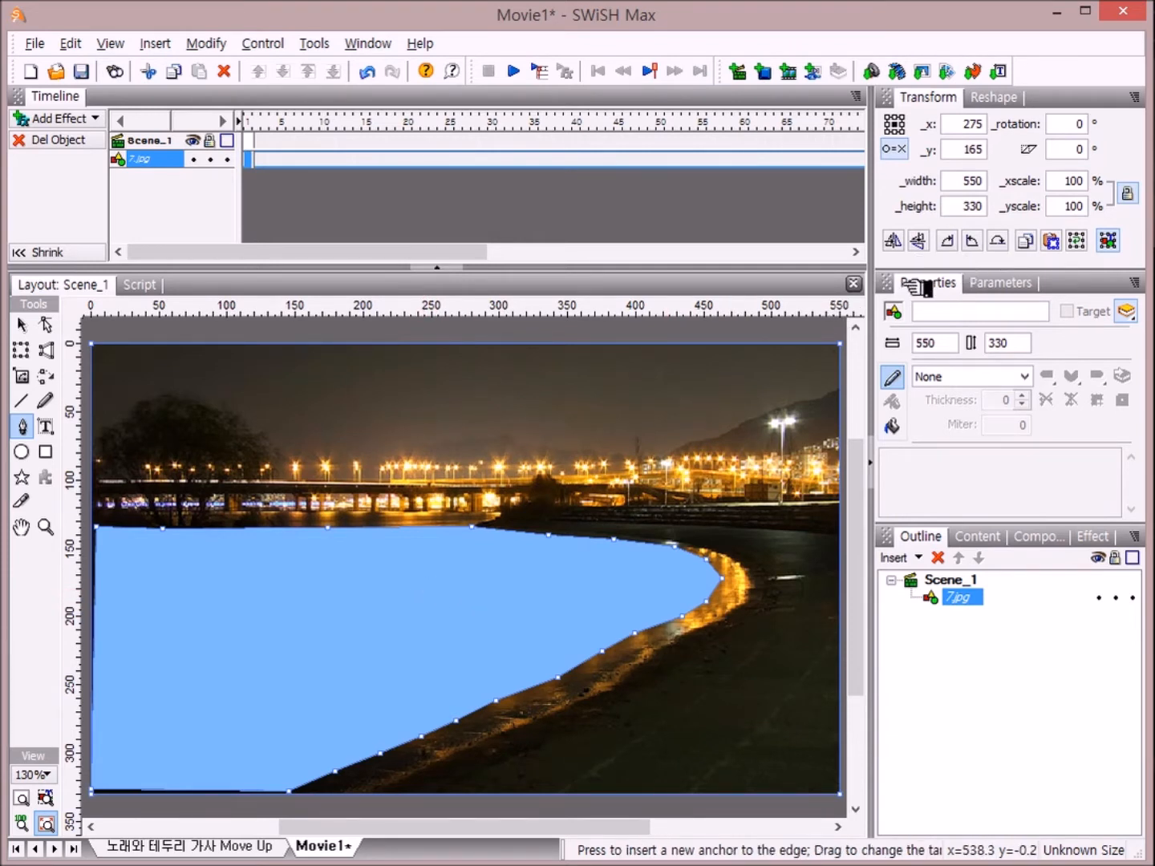
# - Switch the grouped shape's fill to Solid and back to Image so 7.jpg also fills the traced water area
pyautogui.click(893, 426)
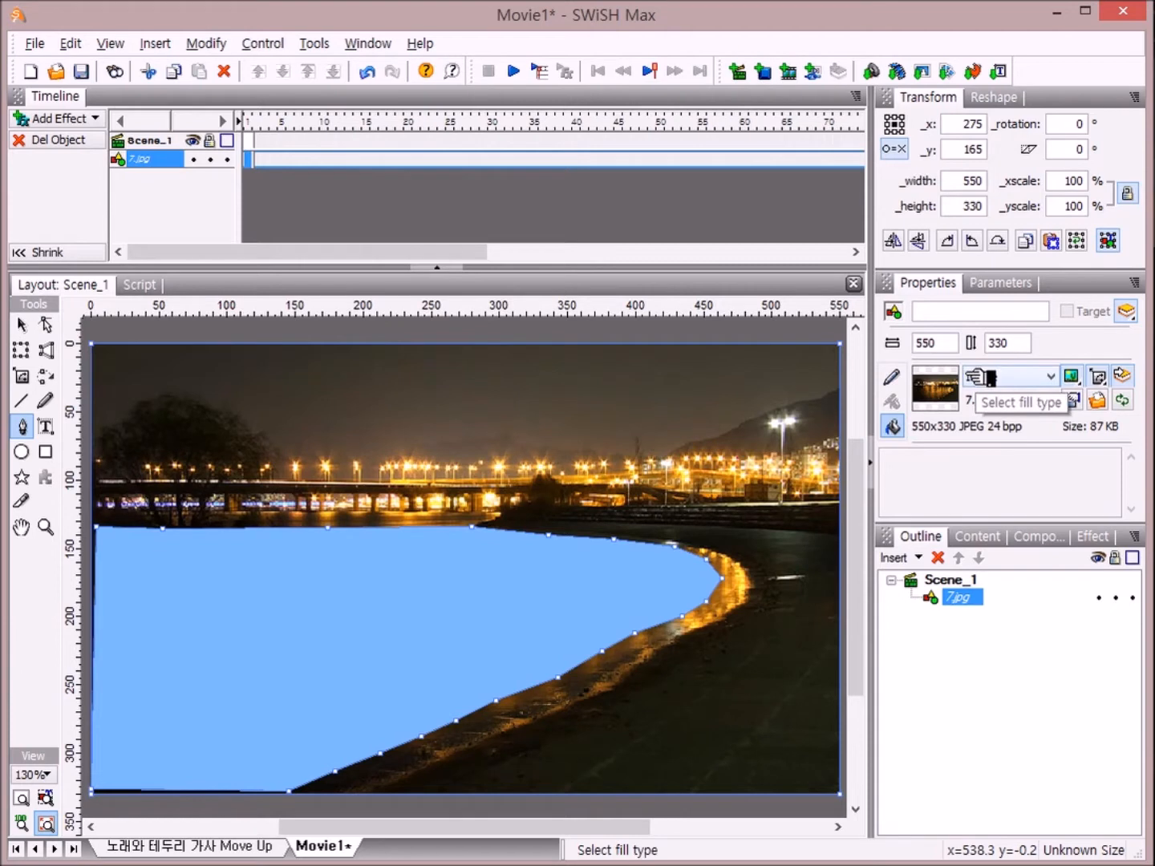
pyautogui.click(1067, 378)
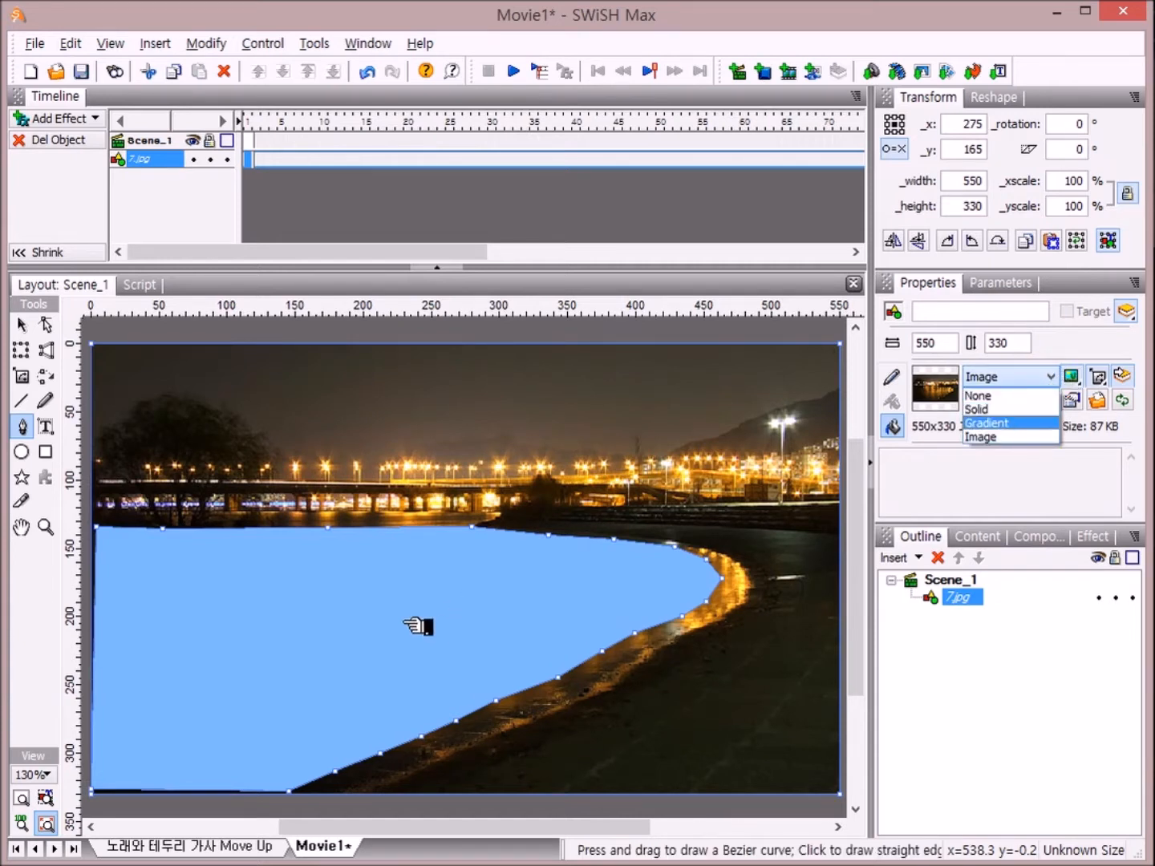
pyautogui.click(1018, 410)
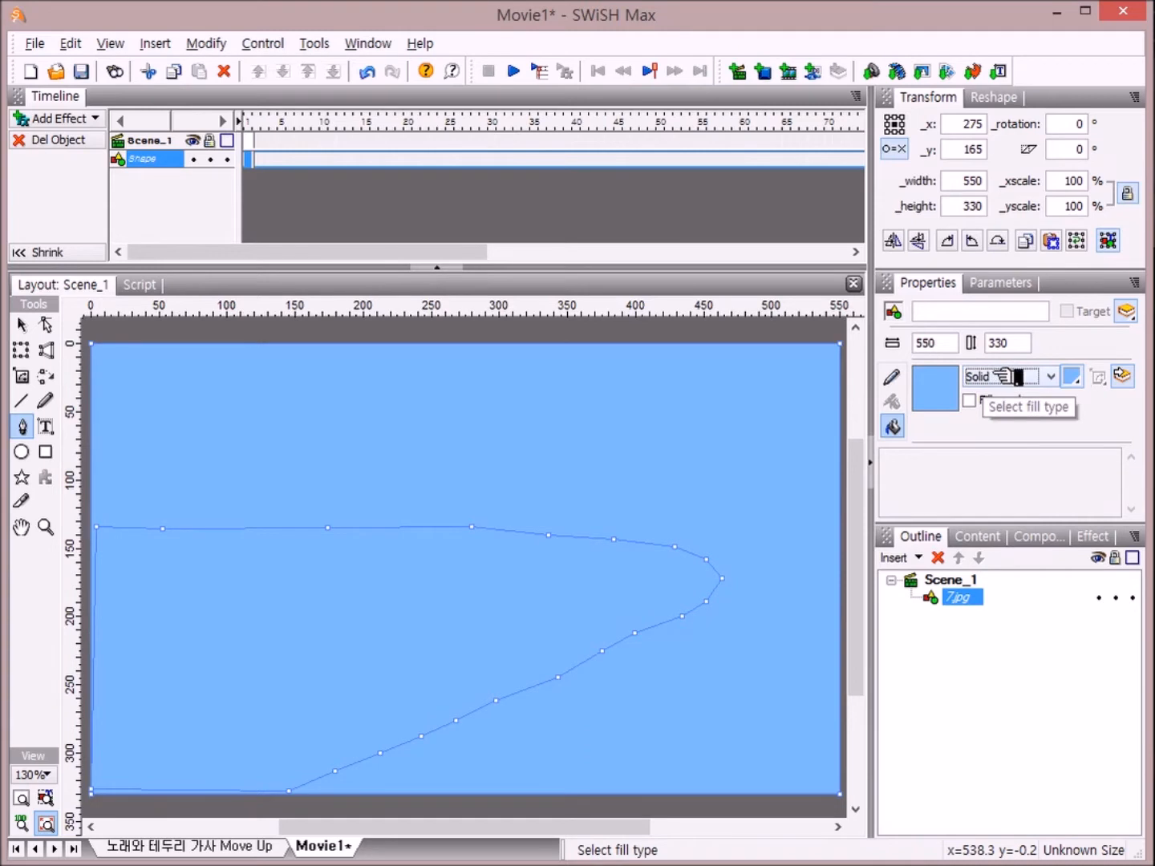
pyautogui.click(1057, 379)
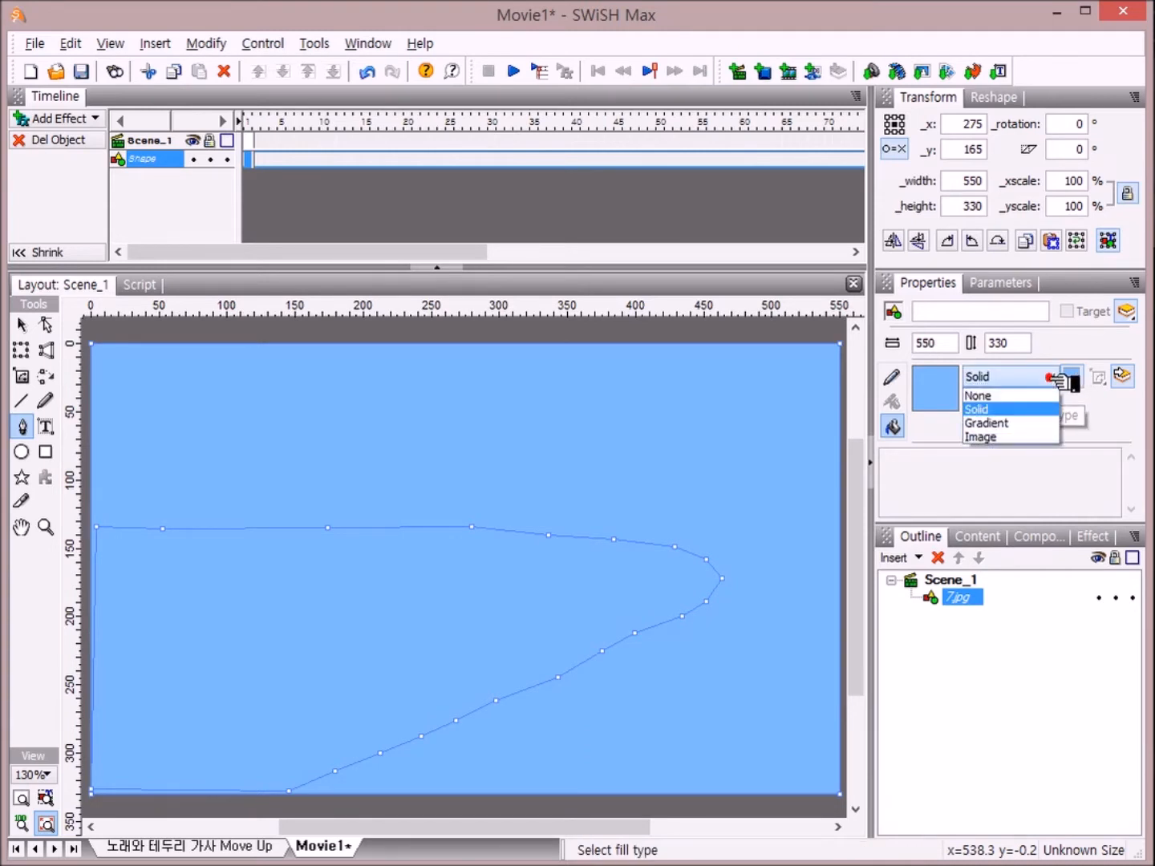
pyautogui.click(1034, 438)
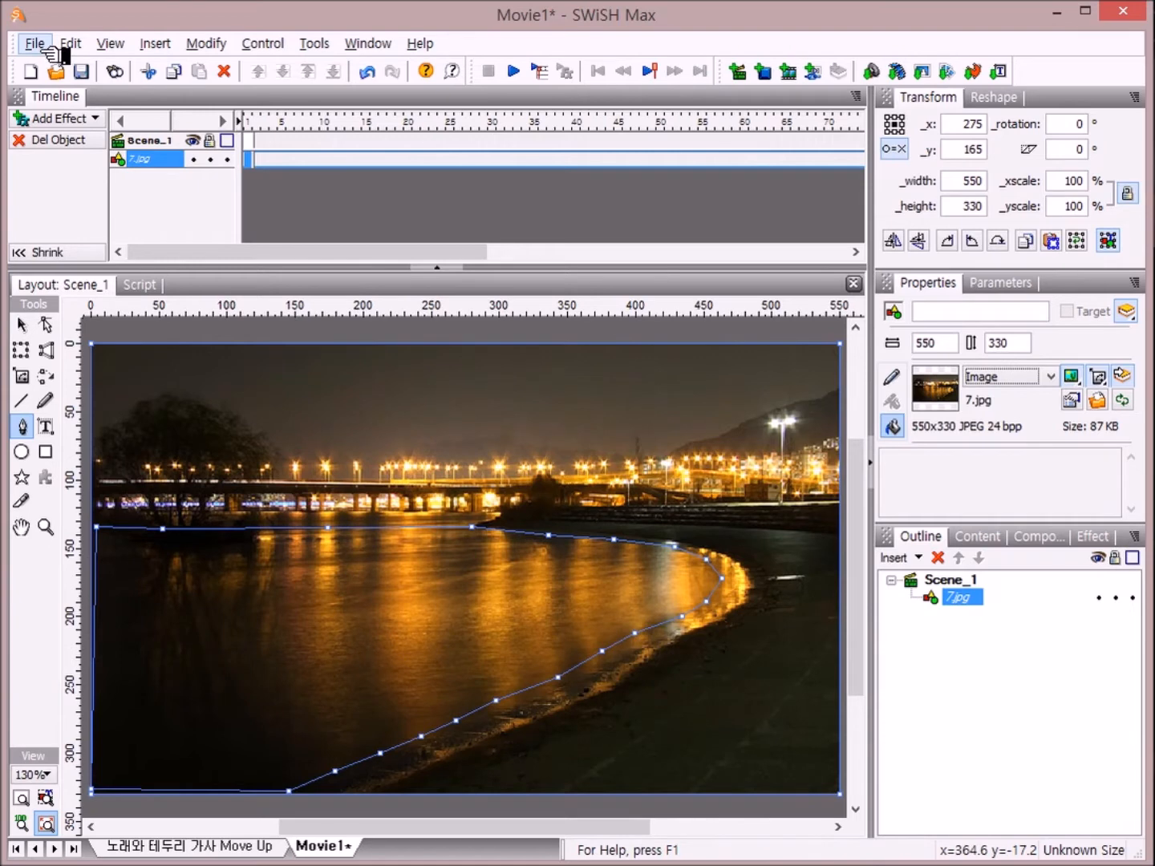
# - Ungroup the combined 7.jpg shape into the separate water area and full picture
pyautogui.click(215, 46)
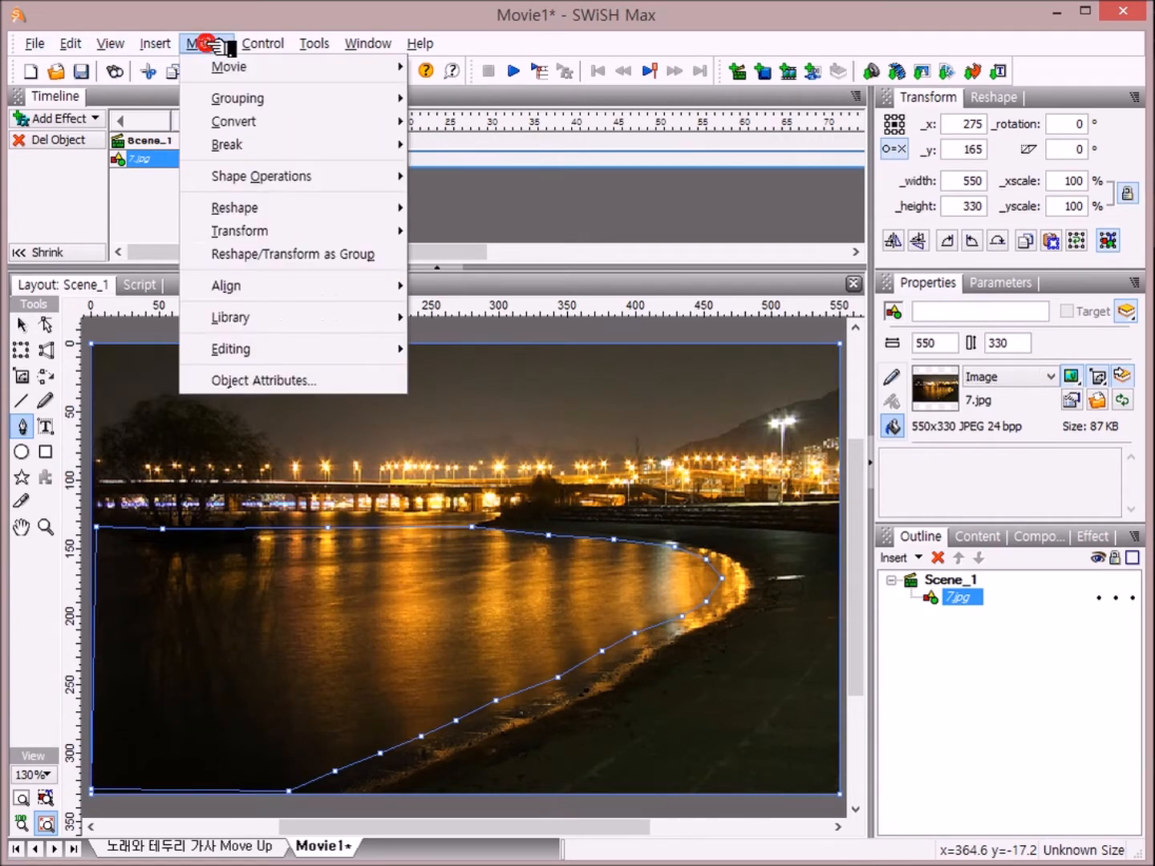
pyautogui.moveTo(240, 98)
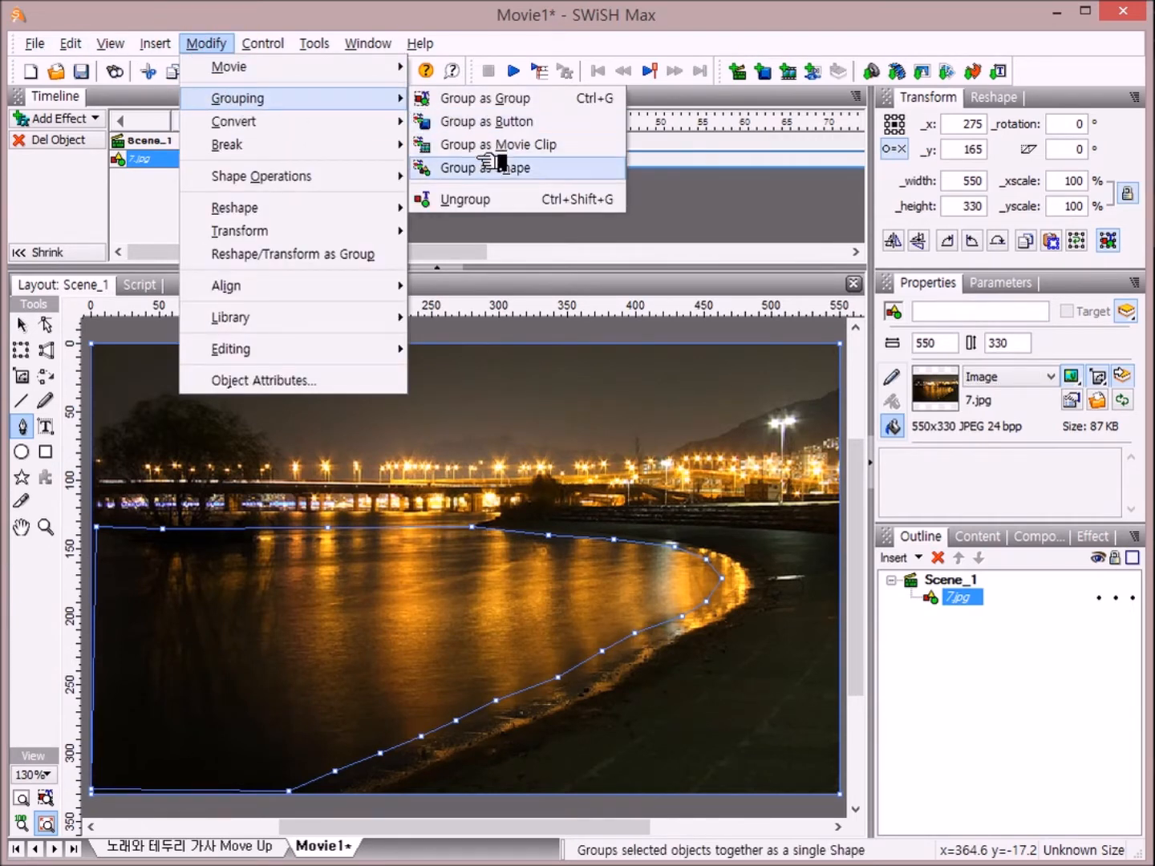
pyautogui.click(481, 201)
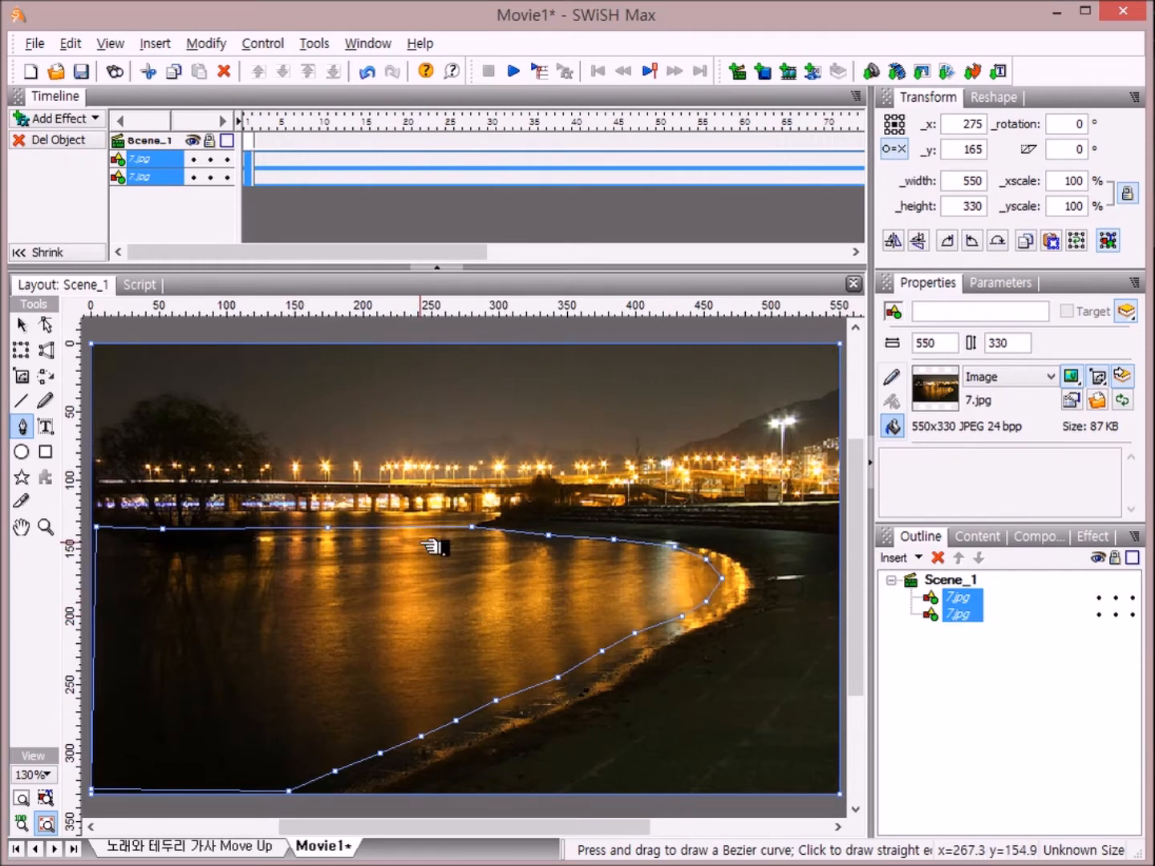
# - Rename the full-picture shape as 바탕 and the water-area shape as 물
pyautogui.click(954, 600)
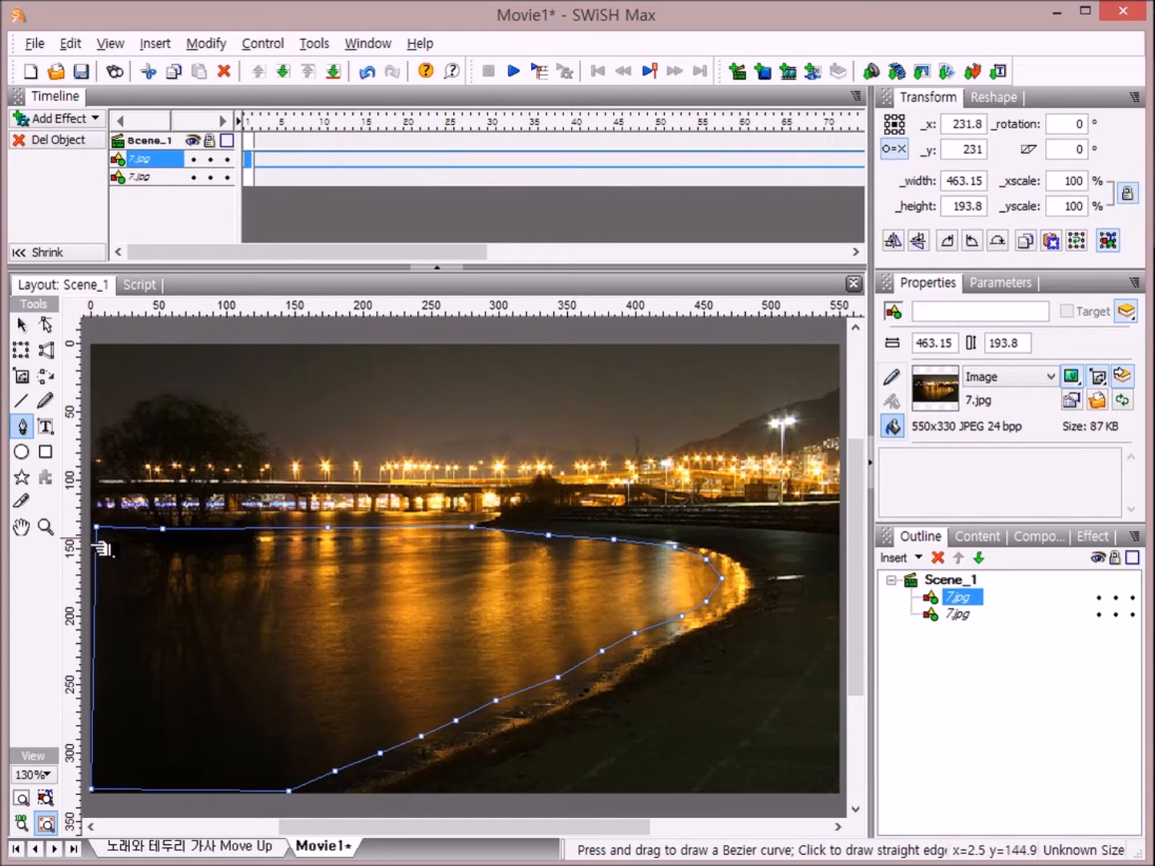
pyautogui.click(954, 615)
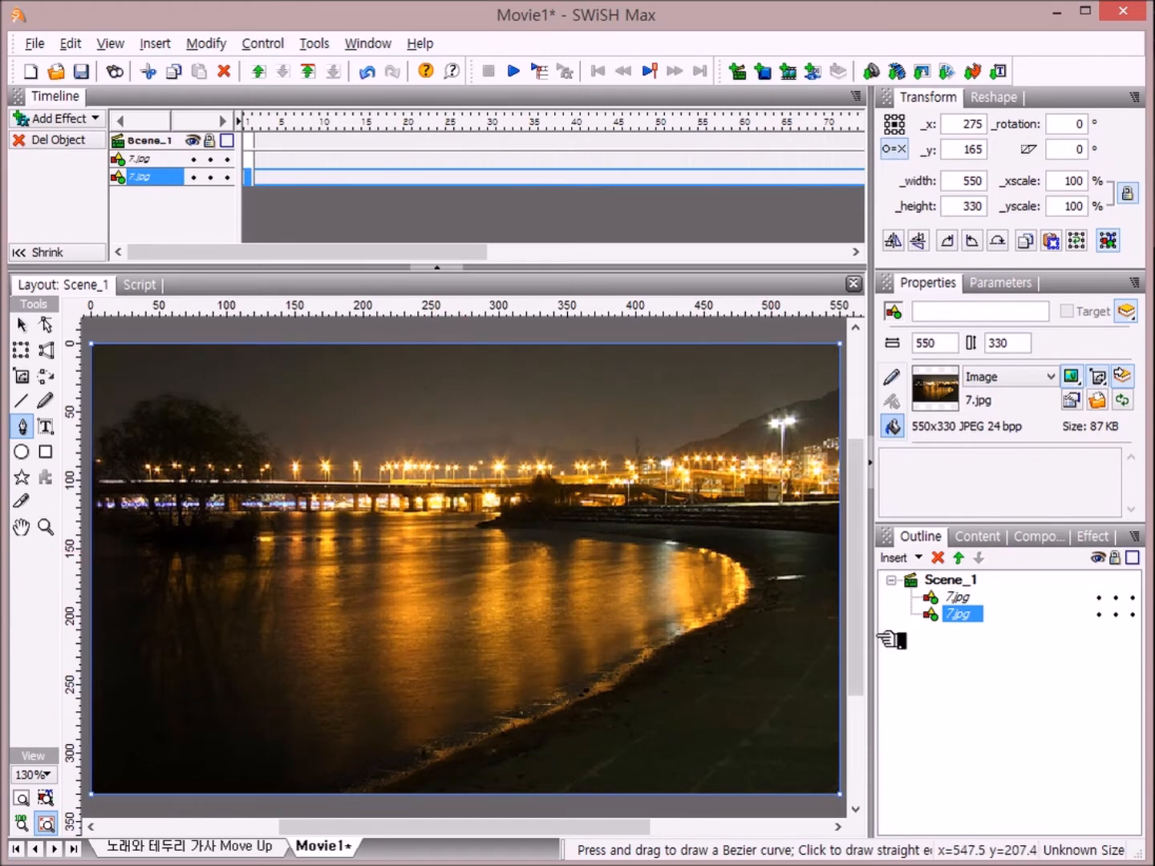
pyautogui.click(954, 615)
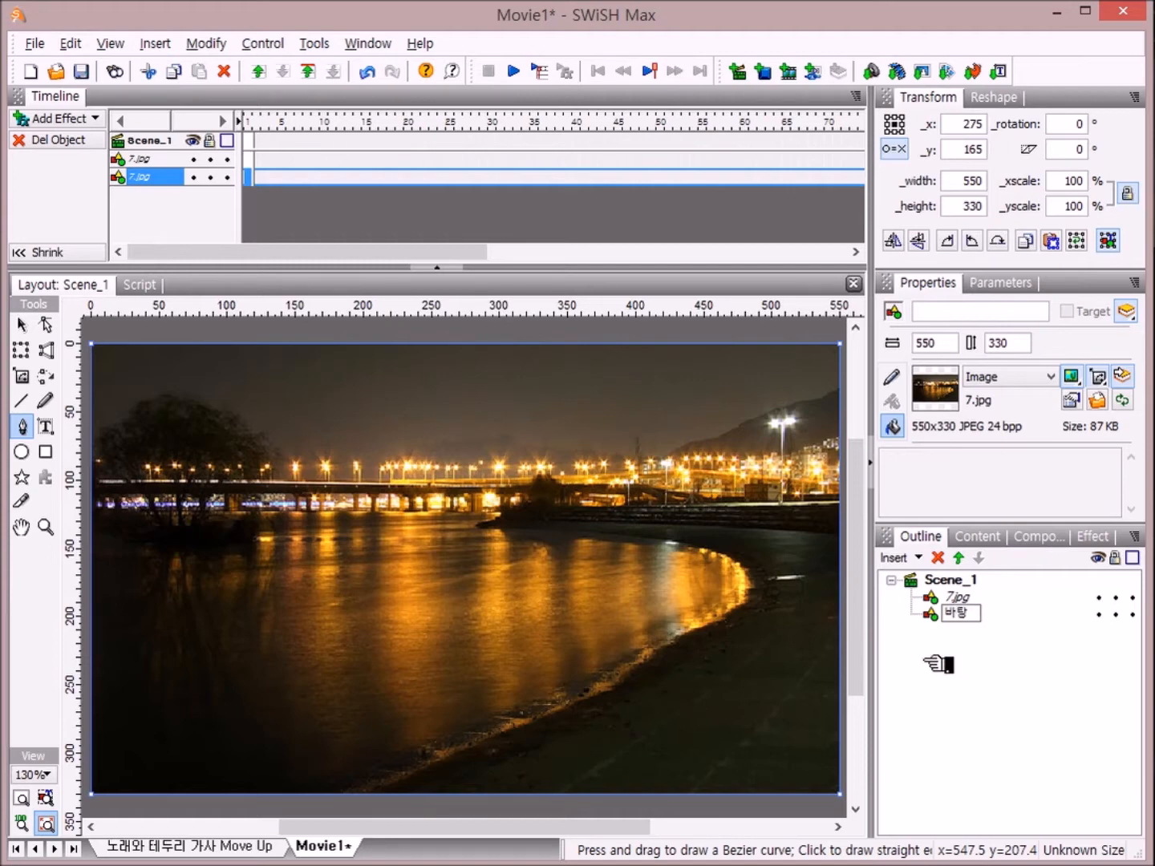
pyautogui.click(964, 599)
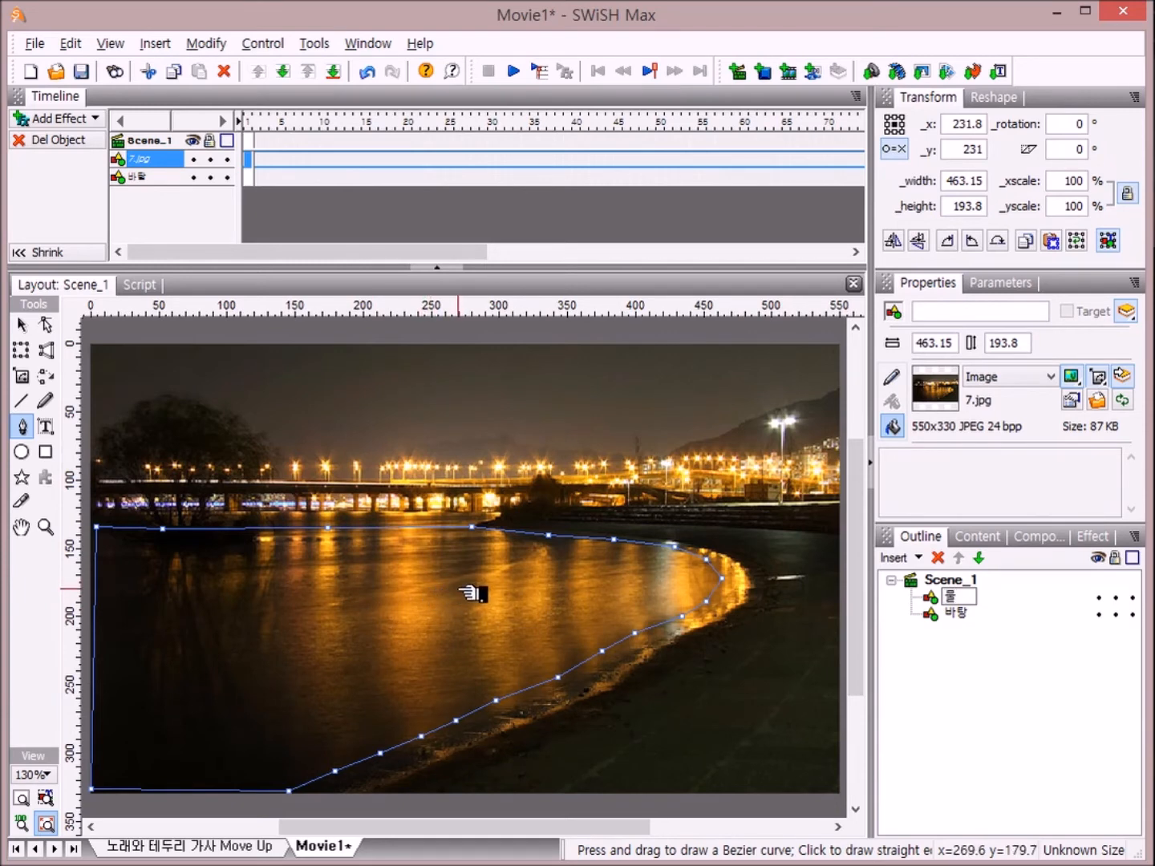
# - Start an animation import and open the folder 1.애니메이션 inside 0.Swish작성 종합소스
pyautogui.click(36, 44)
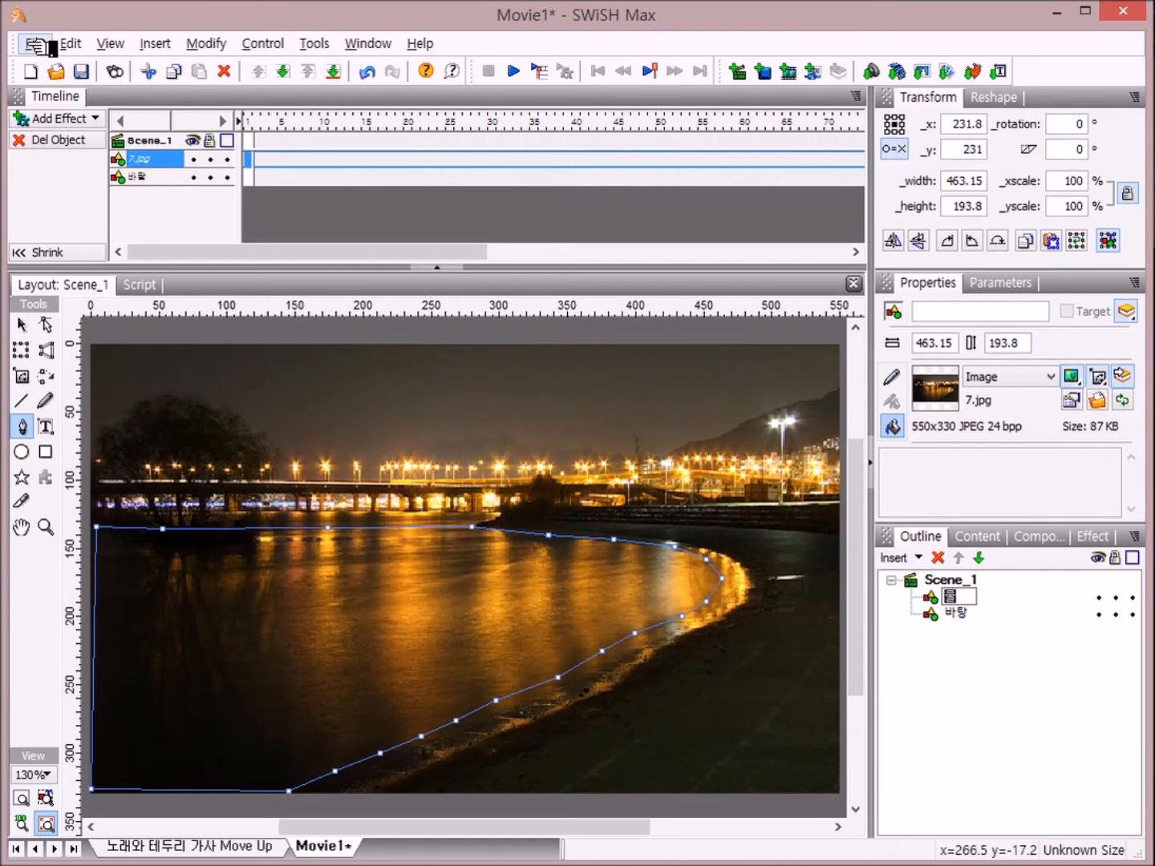
pyautogui.click(183, 47)
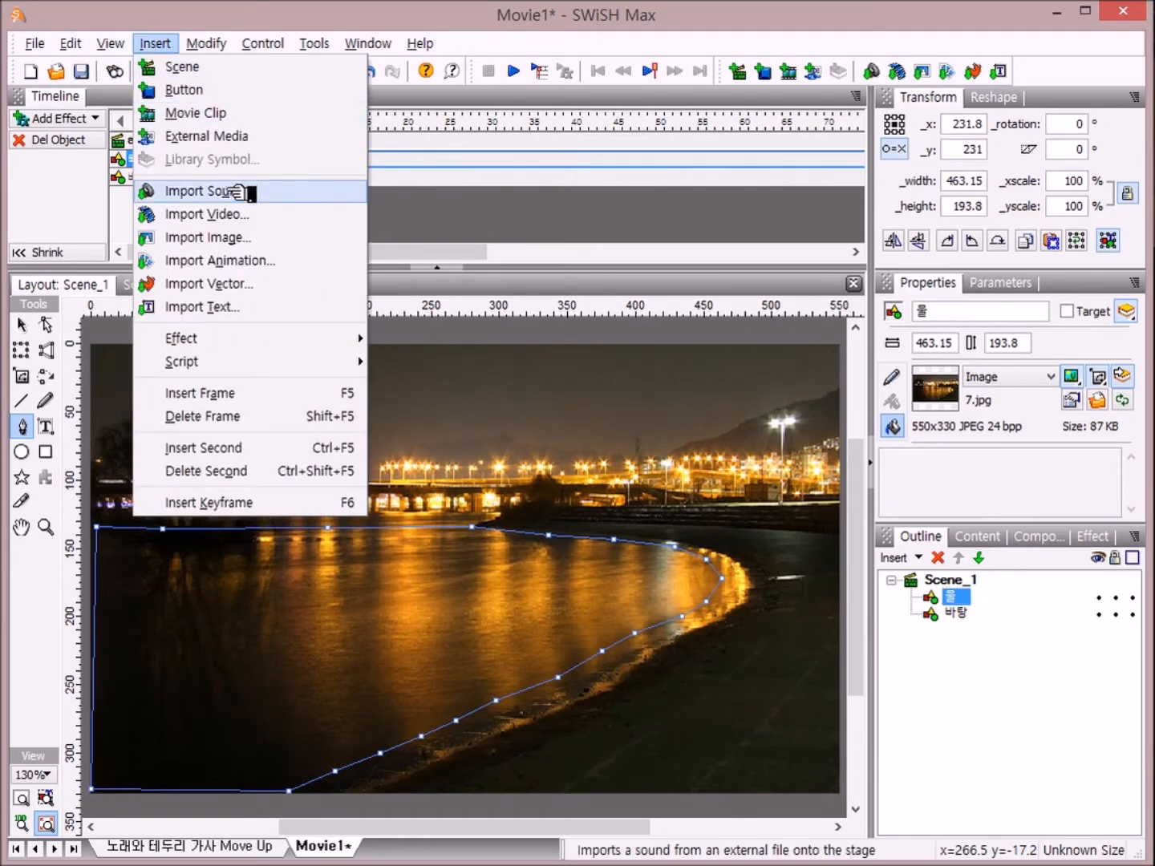
pyautogui.click(287, 266)
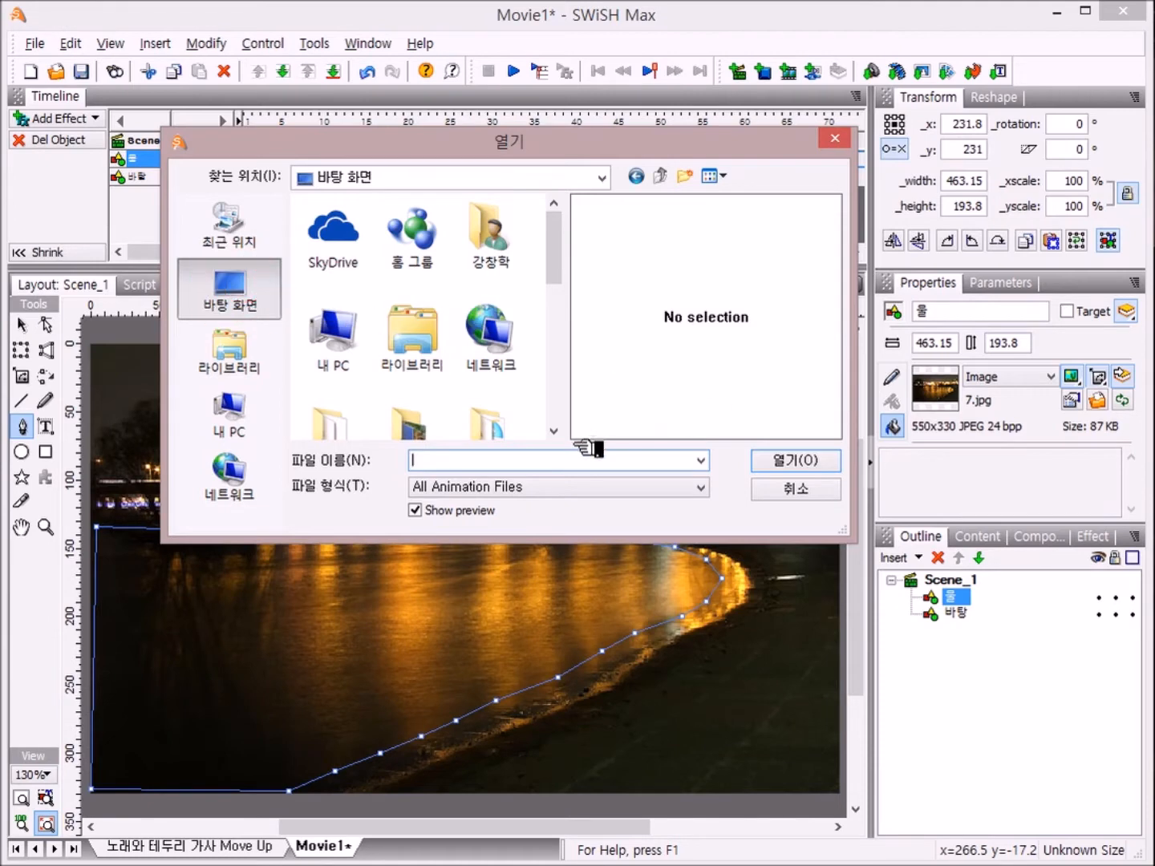
pyautogui.scroll(-2, 574, 433)
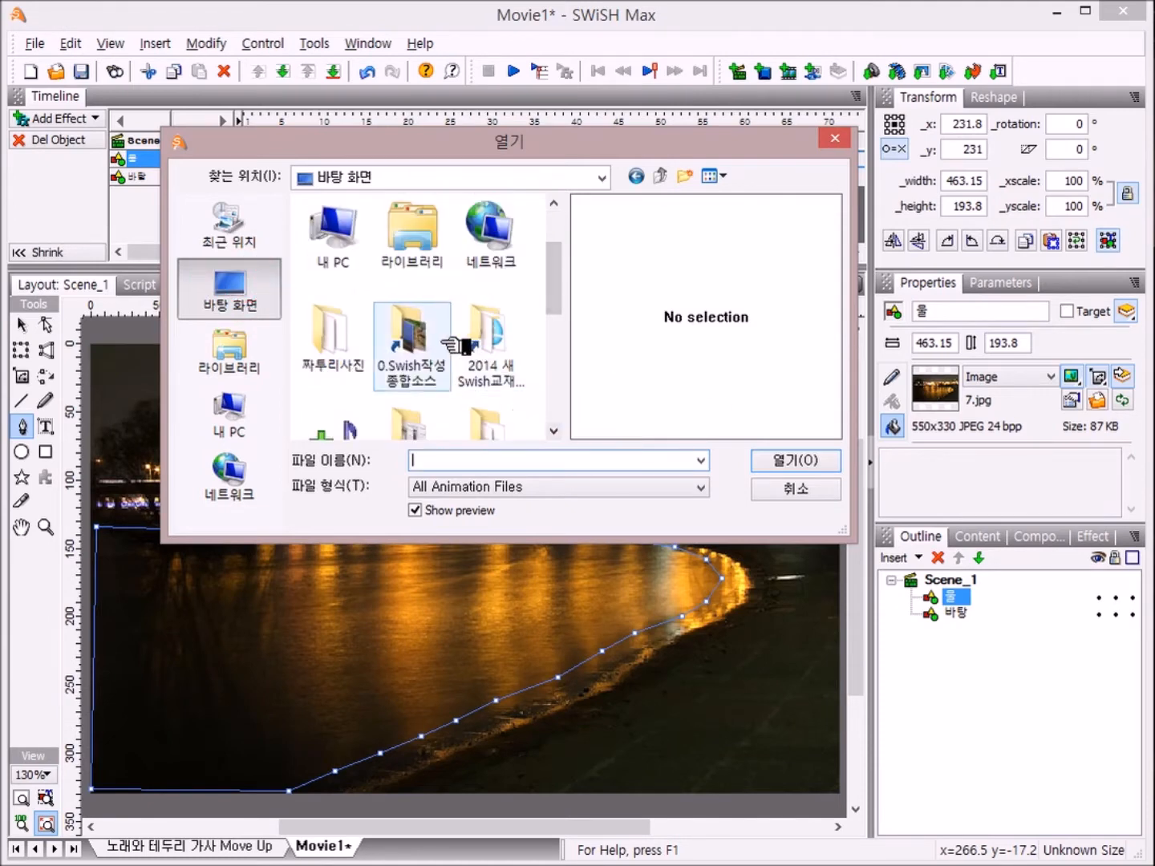
pyautogui.click(431, 344)
pyautogui.doubleClick(433, 341)
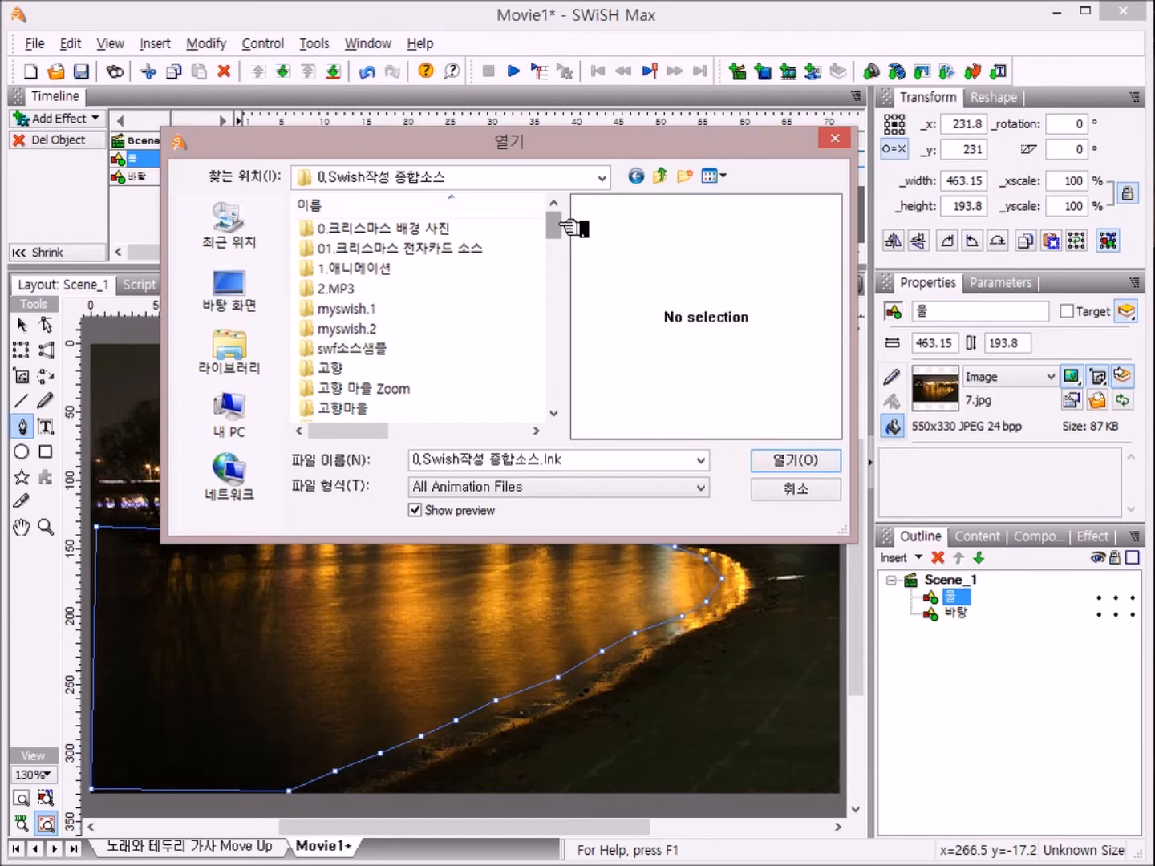
pyautogui.click(384, 269)
pyautogui.click(365, 271)
pyautogui.doubleClick(365, 271)
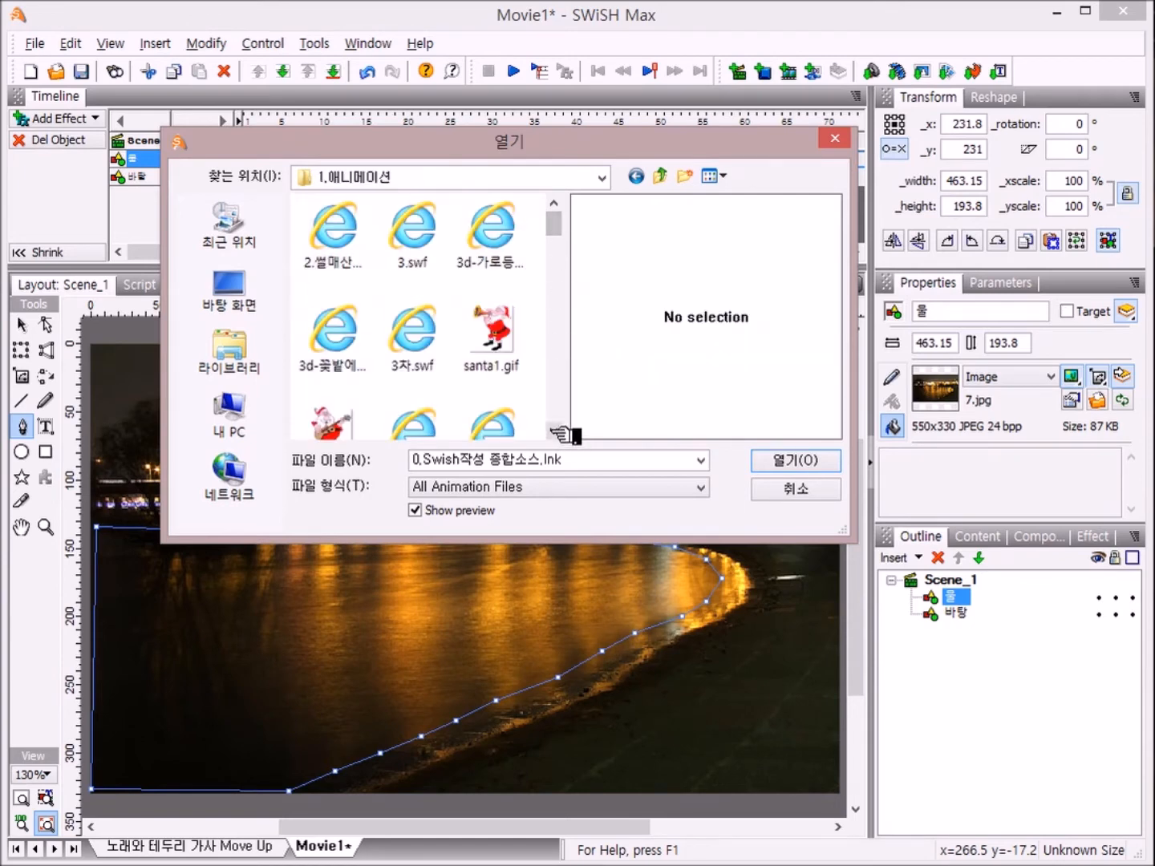
# - Import 강물결소스200.swf as an Animated Movie Clip and place it directly behind 물 in the stacking order
pyautogui.scroll(-5, 559, 432)
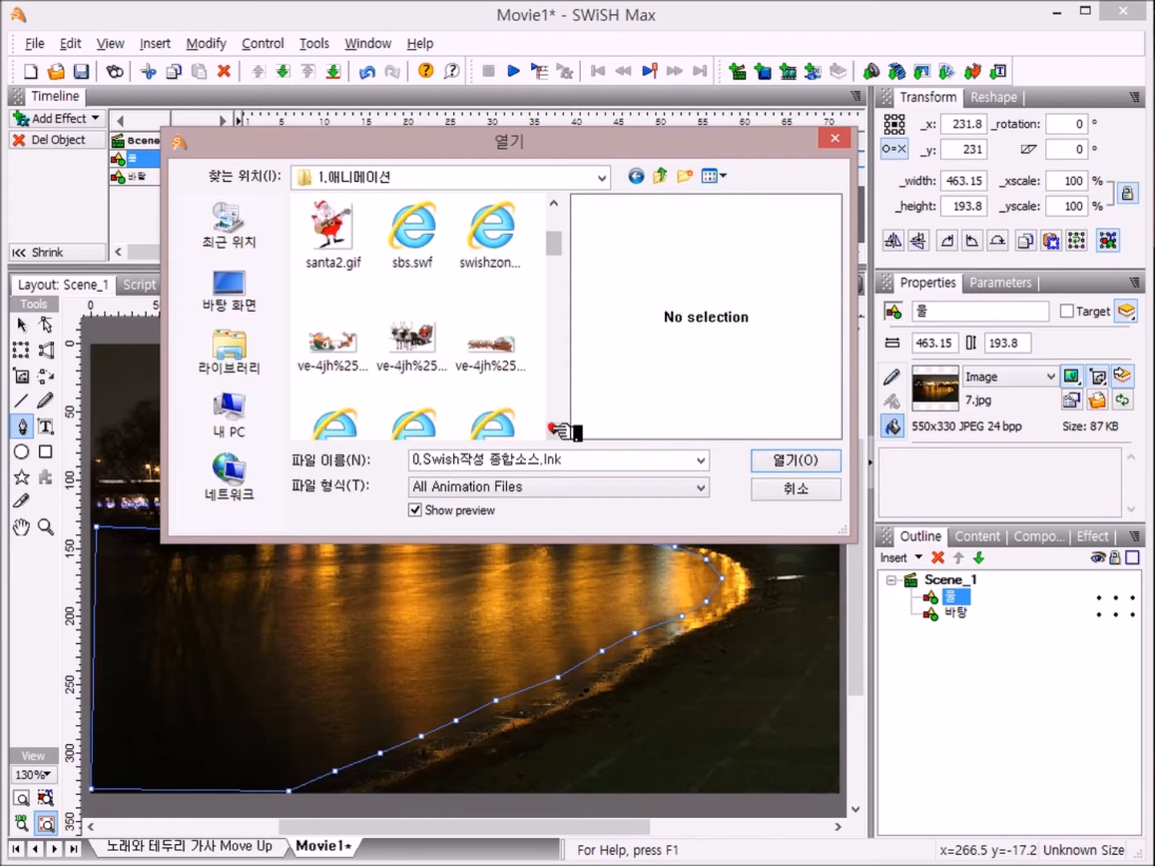
pyautogui.scroll(-6, 559, 431)
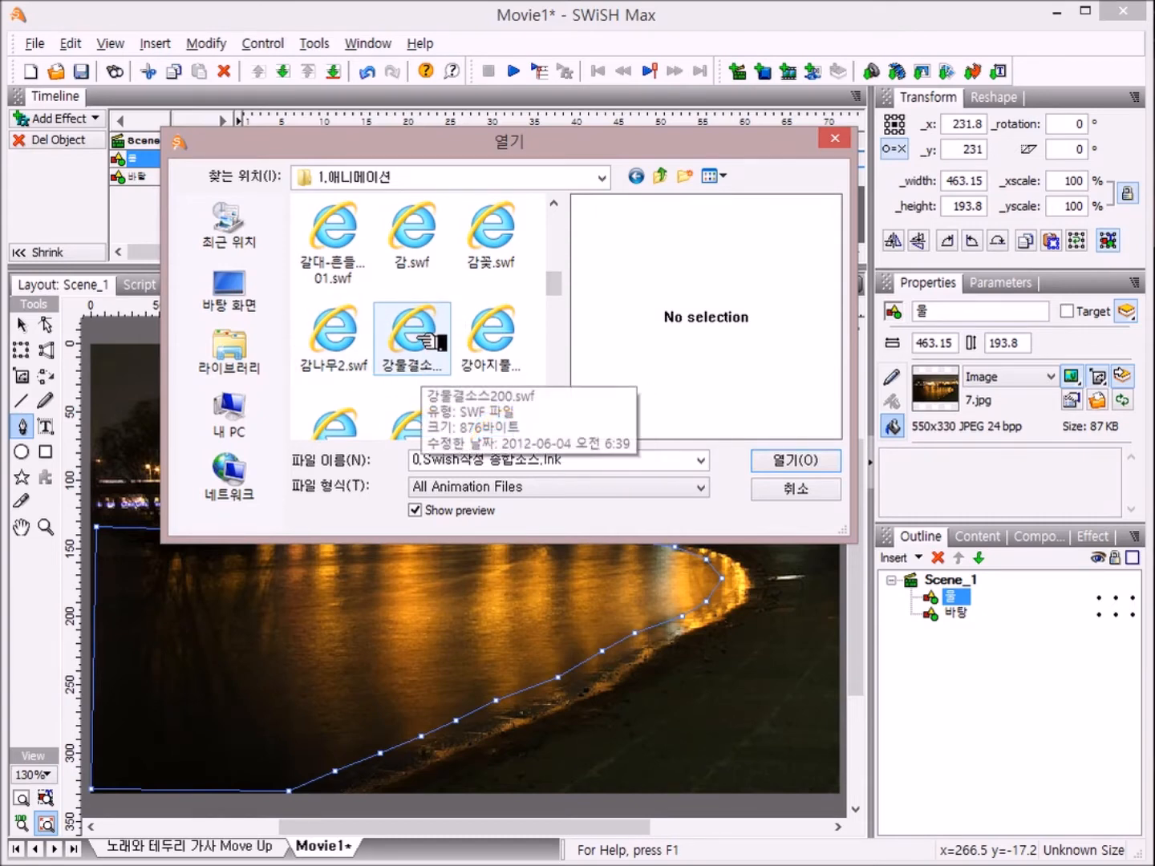
pyautogui.click(427, 341)
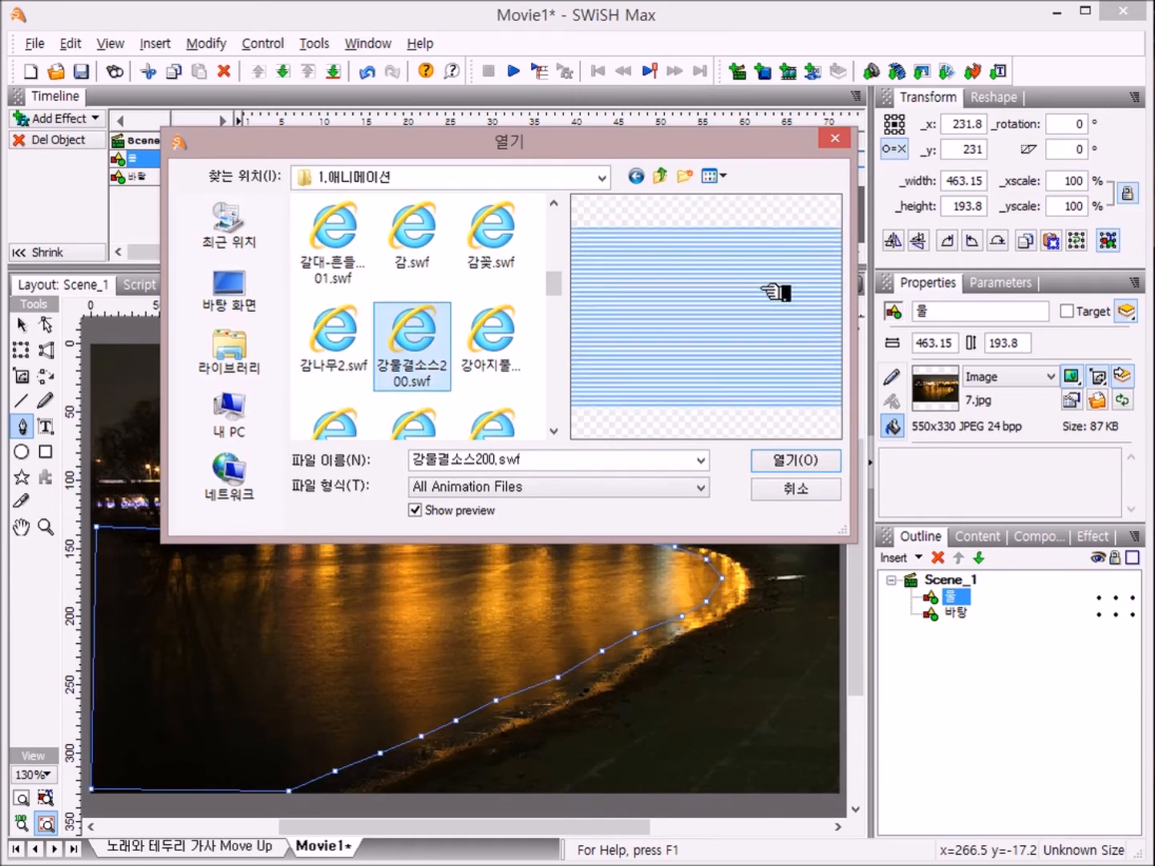
pyautogui.click(802, 472)
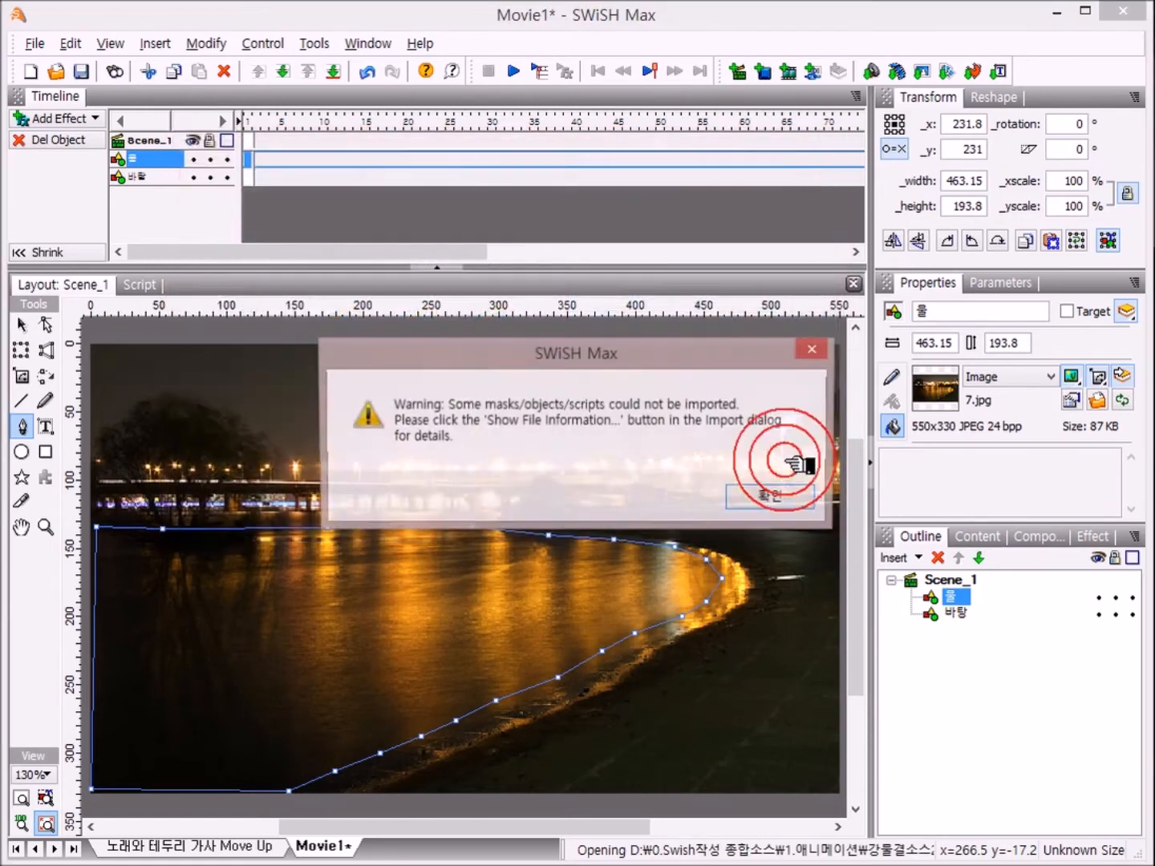
pyautogui.click(790, 497)
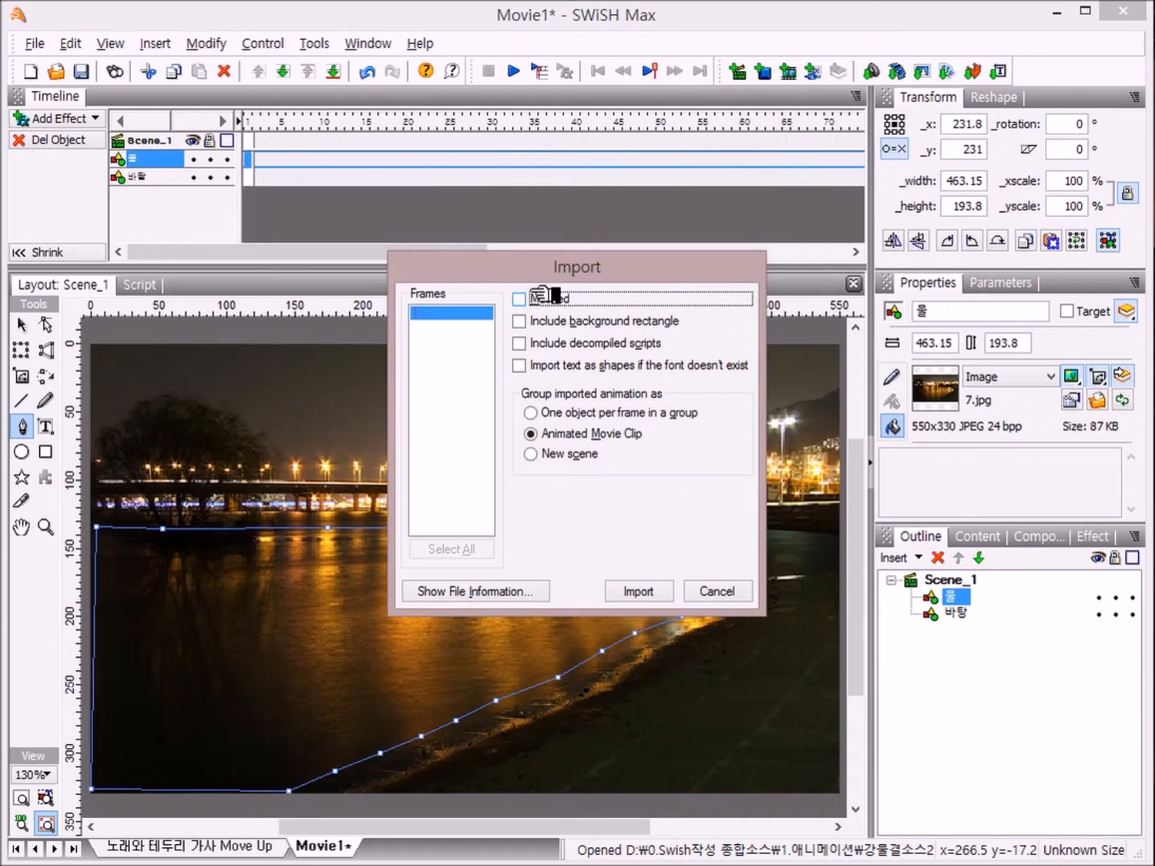
pyautogui.click(642, 592)
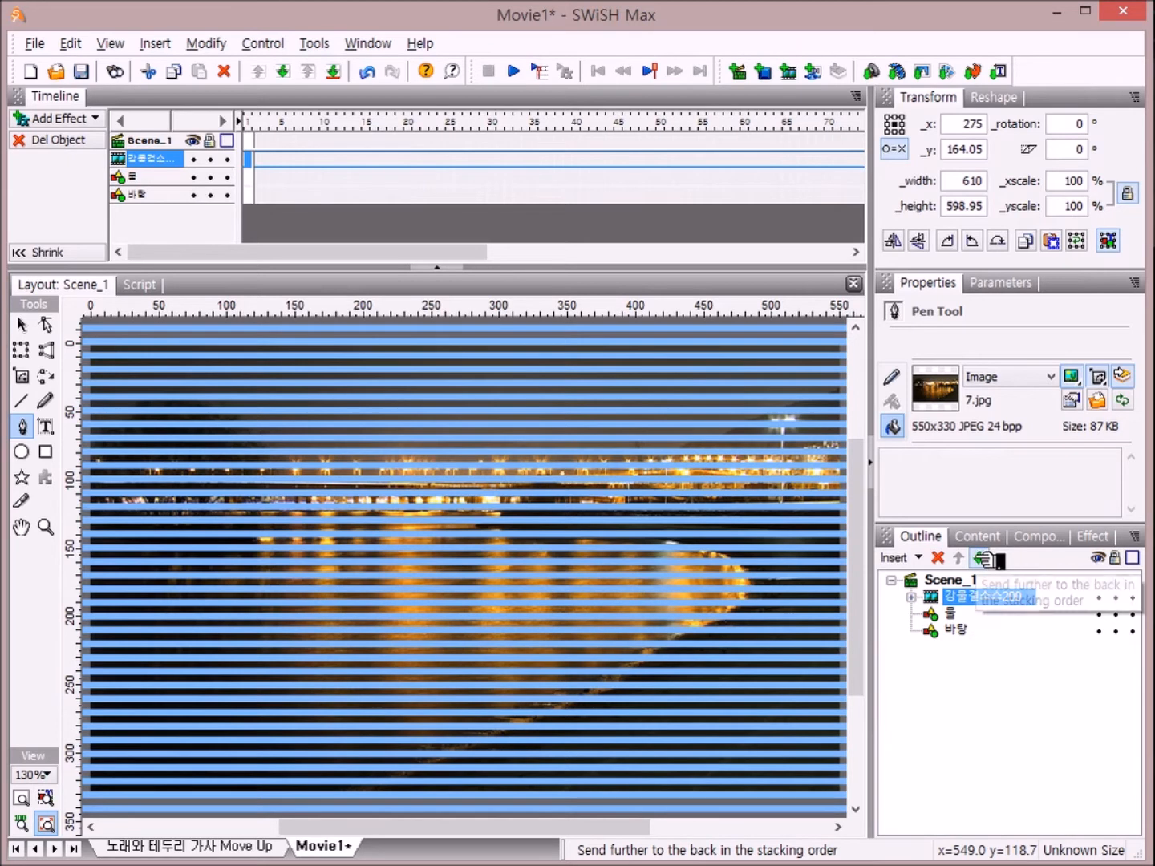
pyautogui.click(991, 557)
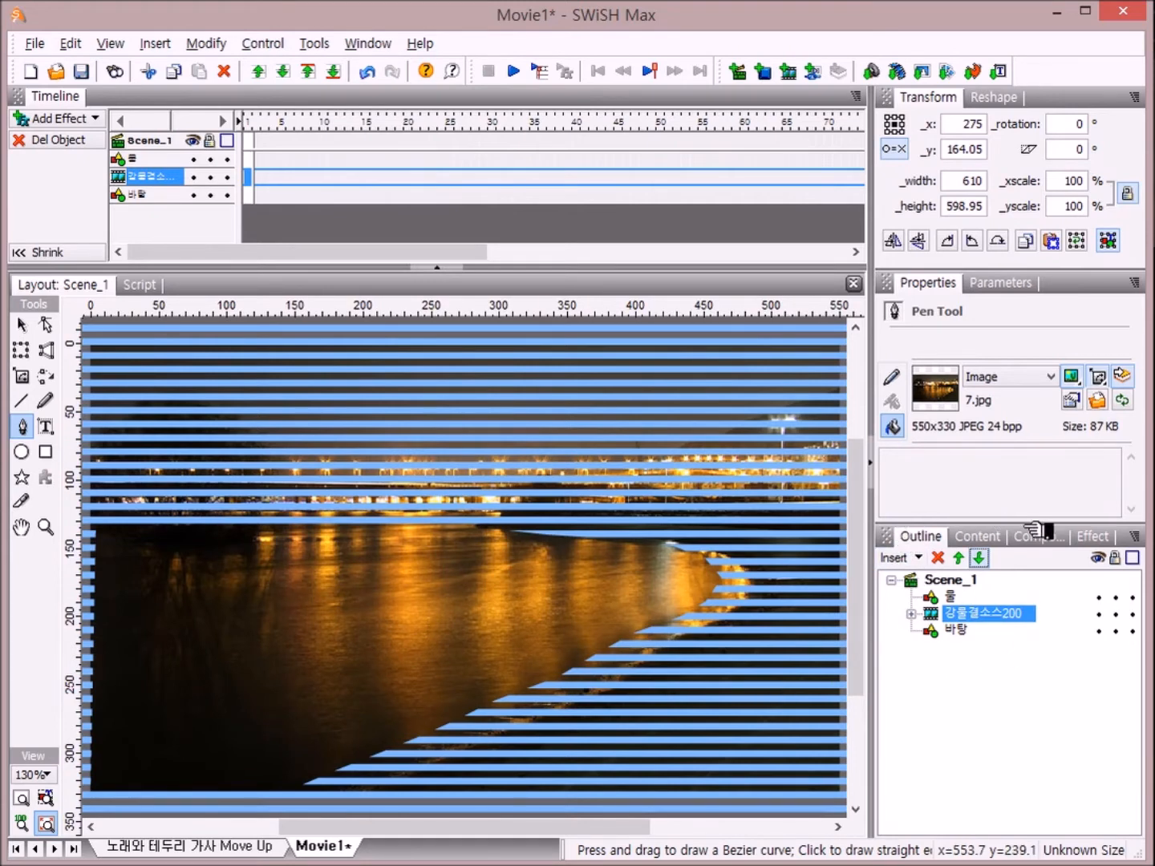
# - Nudge the 물 shape slightly right and down to x 232.55, y 231.75
pyautogui.click(953, 598)
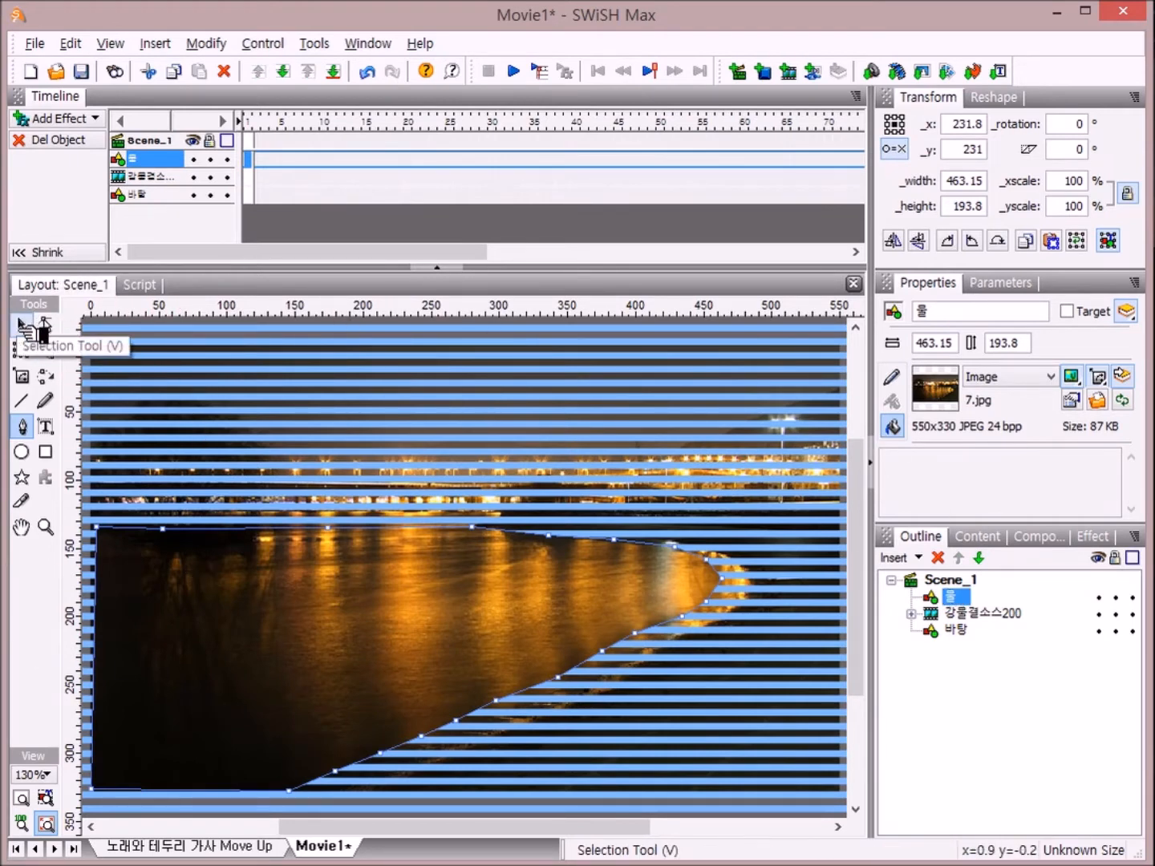
pyautogui.click(21, 323)
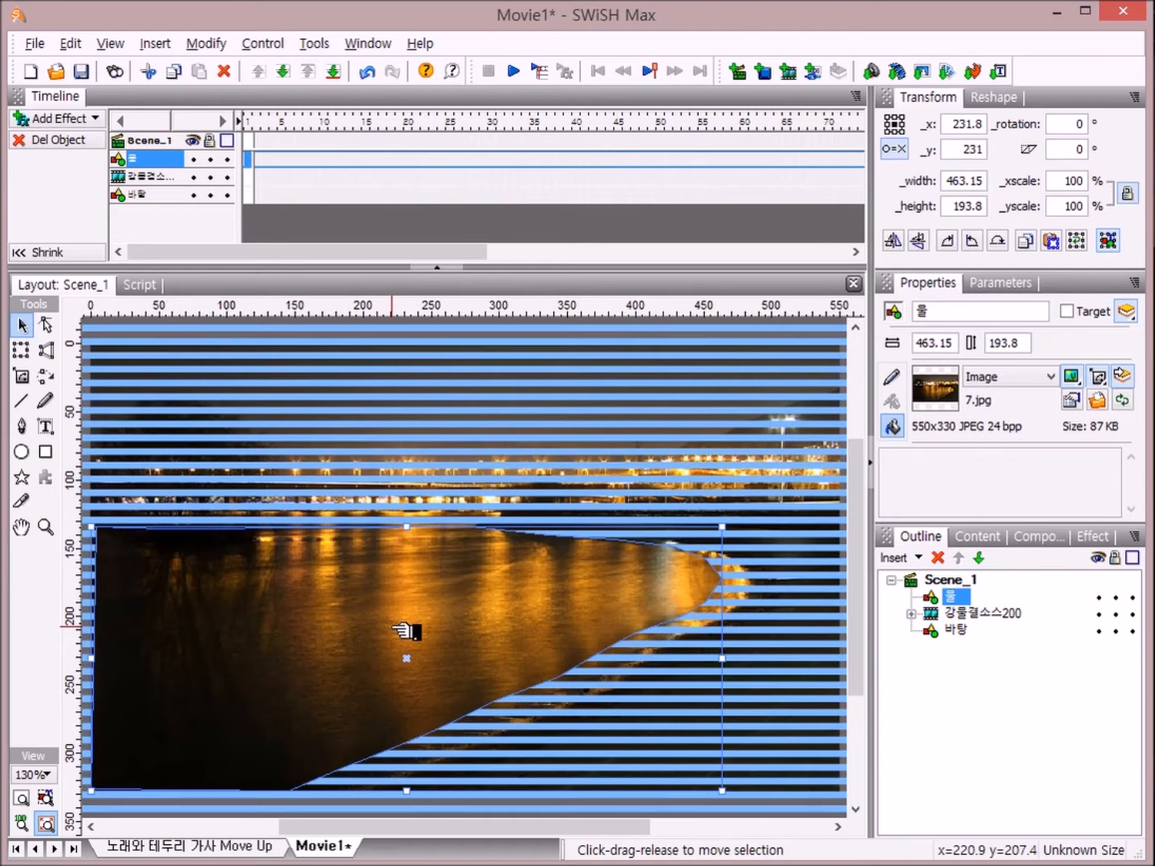
pyautogui.moveTo(405, 631); pyautogui.dragTo(406, 631)
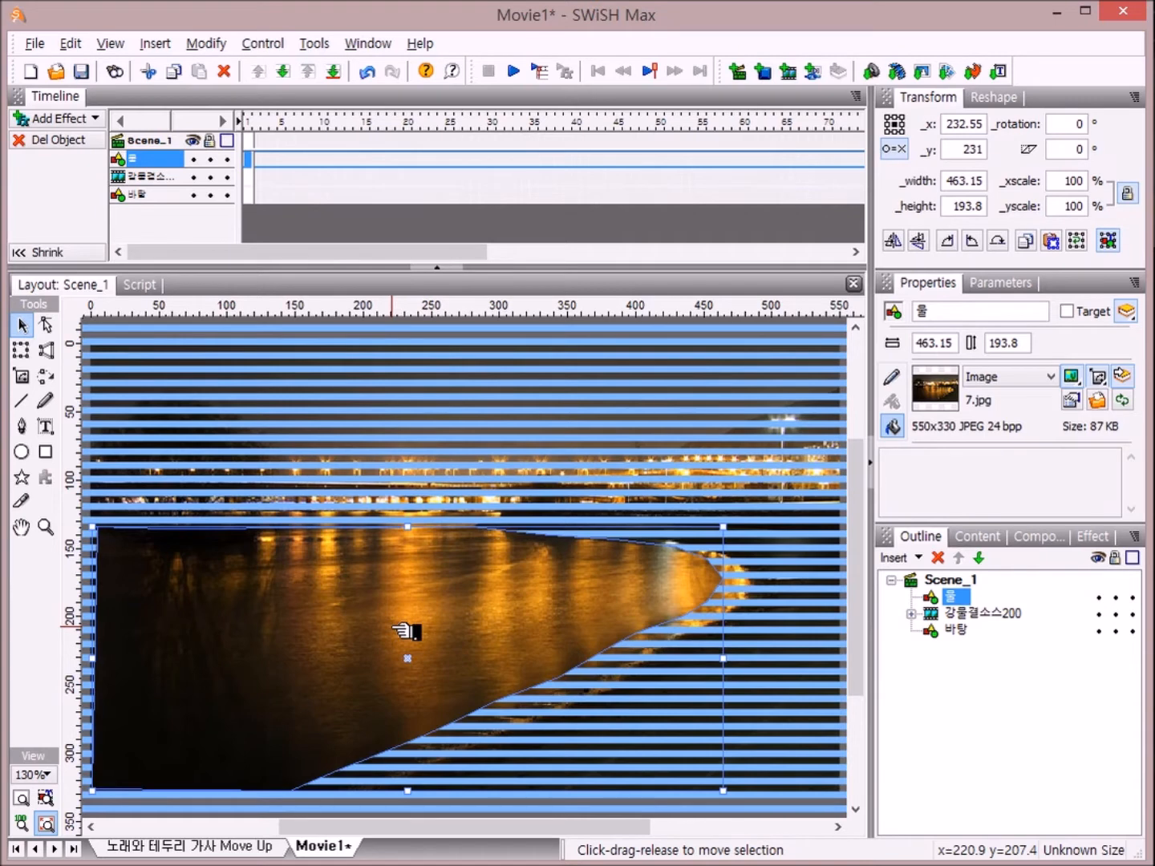
pyautogui.moveTo(404, 632); pyautogui.dragTo(405, 632)
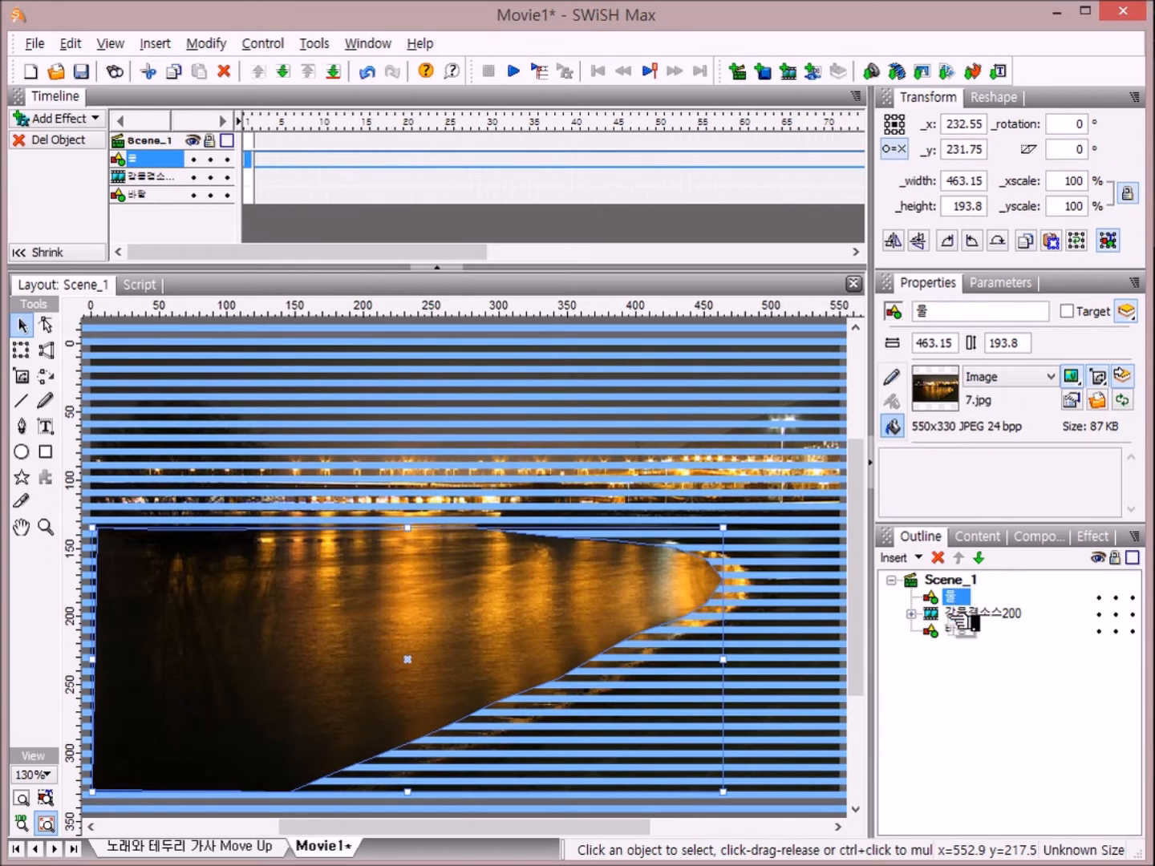
# - Group 물 and 강물결소스200 as a movie clip that uses its bottom object as a mask
pyautogui.keyDown('ctrl'); pyautogui.click(996, 612); pyautogui.keyUp('ctrl')
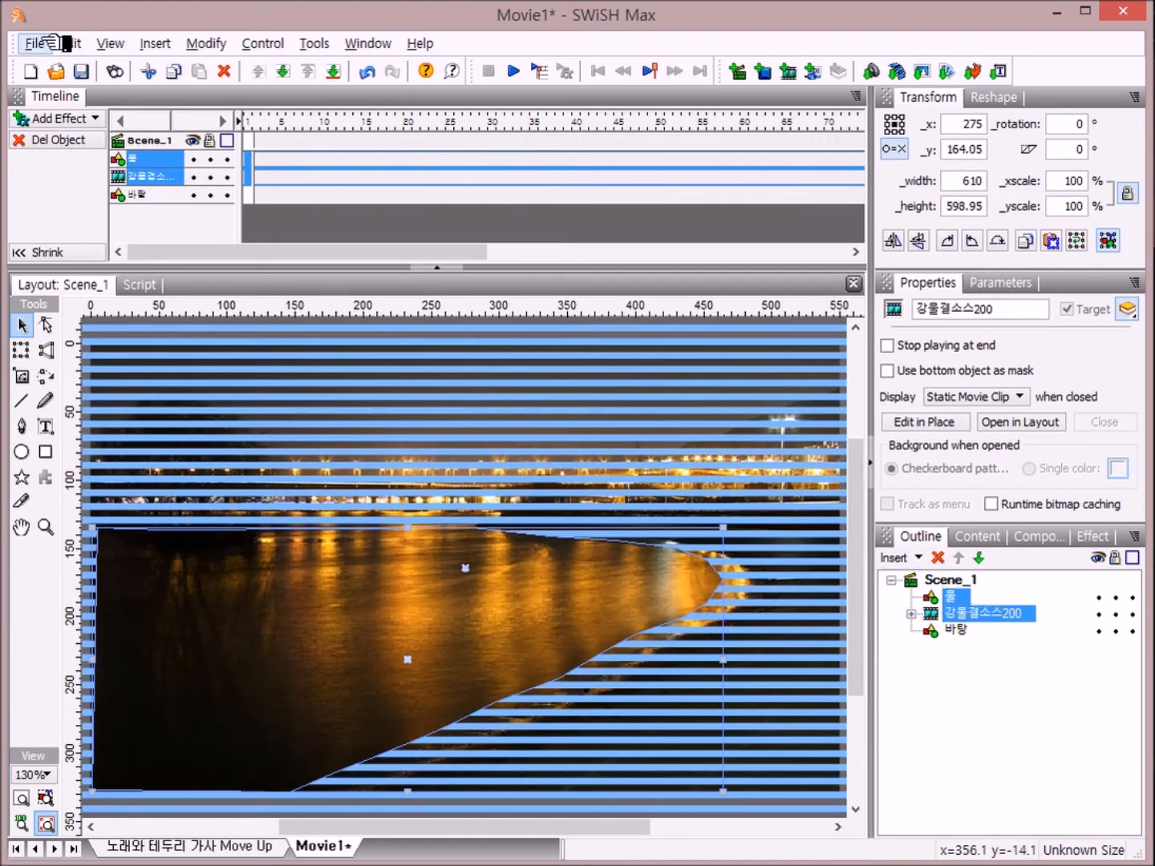
pyautogui.click(228, 45)
pyautogui.moveTo(227, 100)
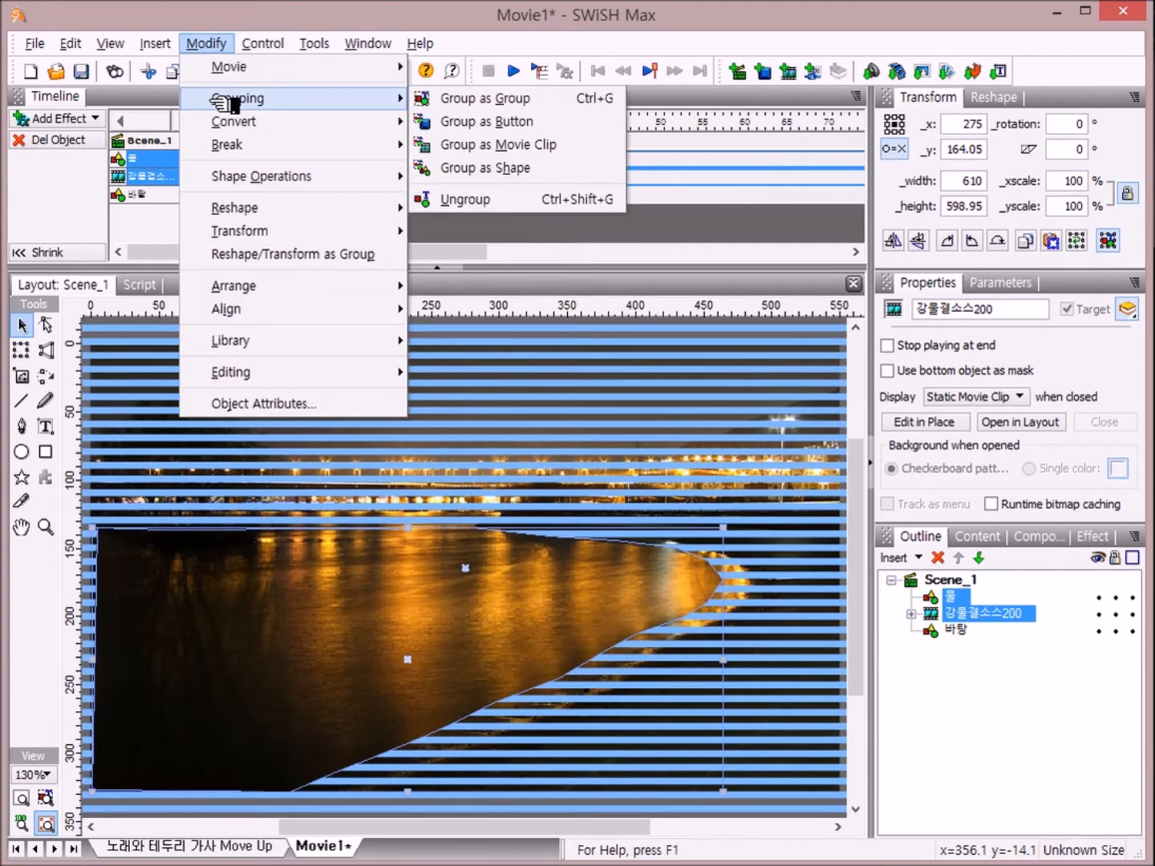
pyautogui.click(536, 146)
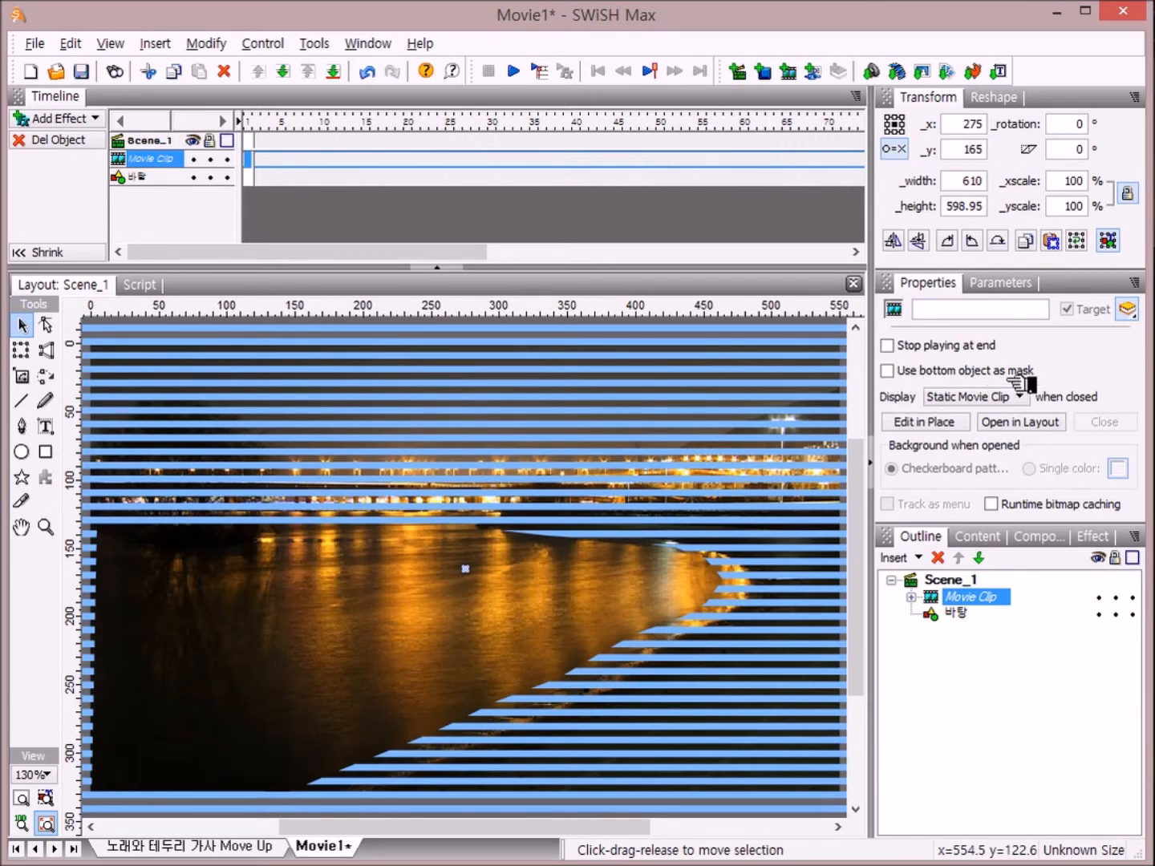
pyautogui.click(887, 370)
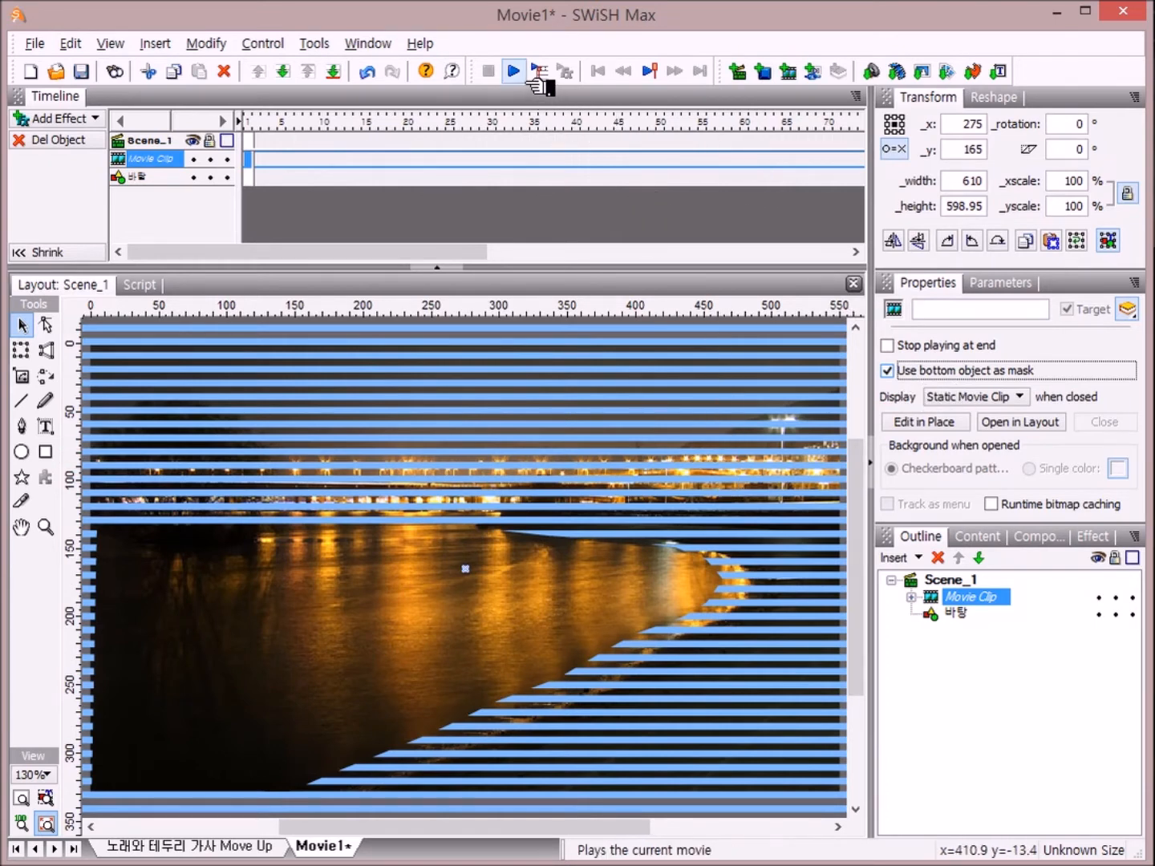
# - Play the movie to check the masked ripple on the river, and stop it
pyautogui.click(525, 73)
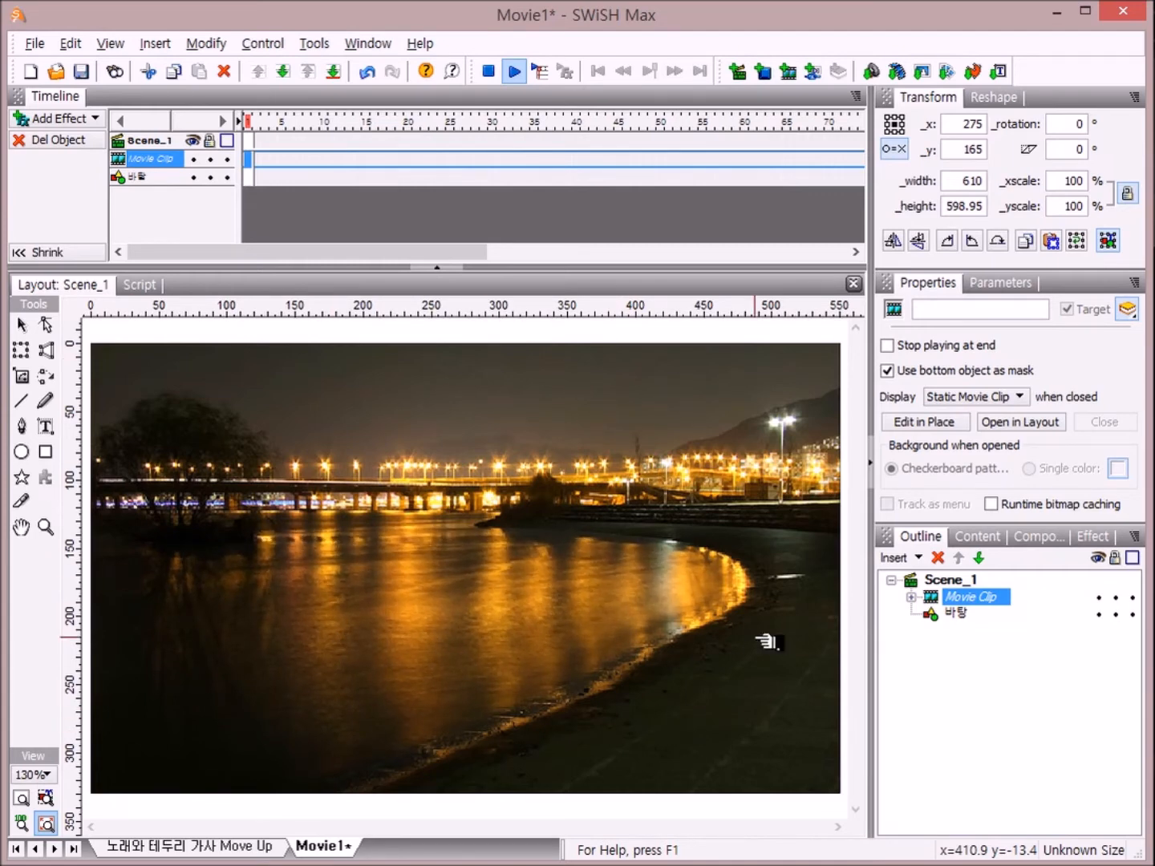
pyautogui.click(491, 73)
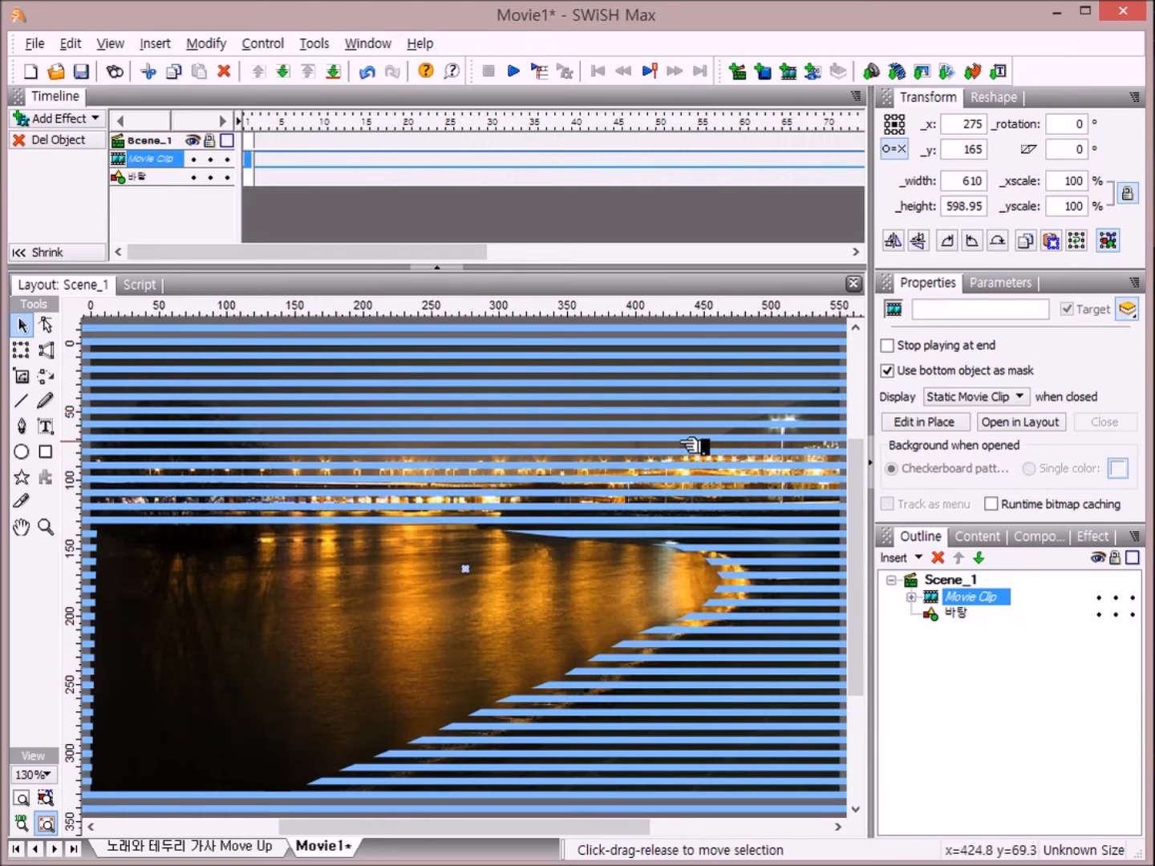
# - Rename the masked movie clip as 물결판 and move it behind 바탕 in the stacking order
pyautogui.click(971, 603)
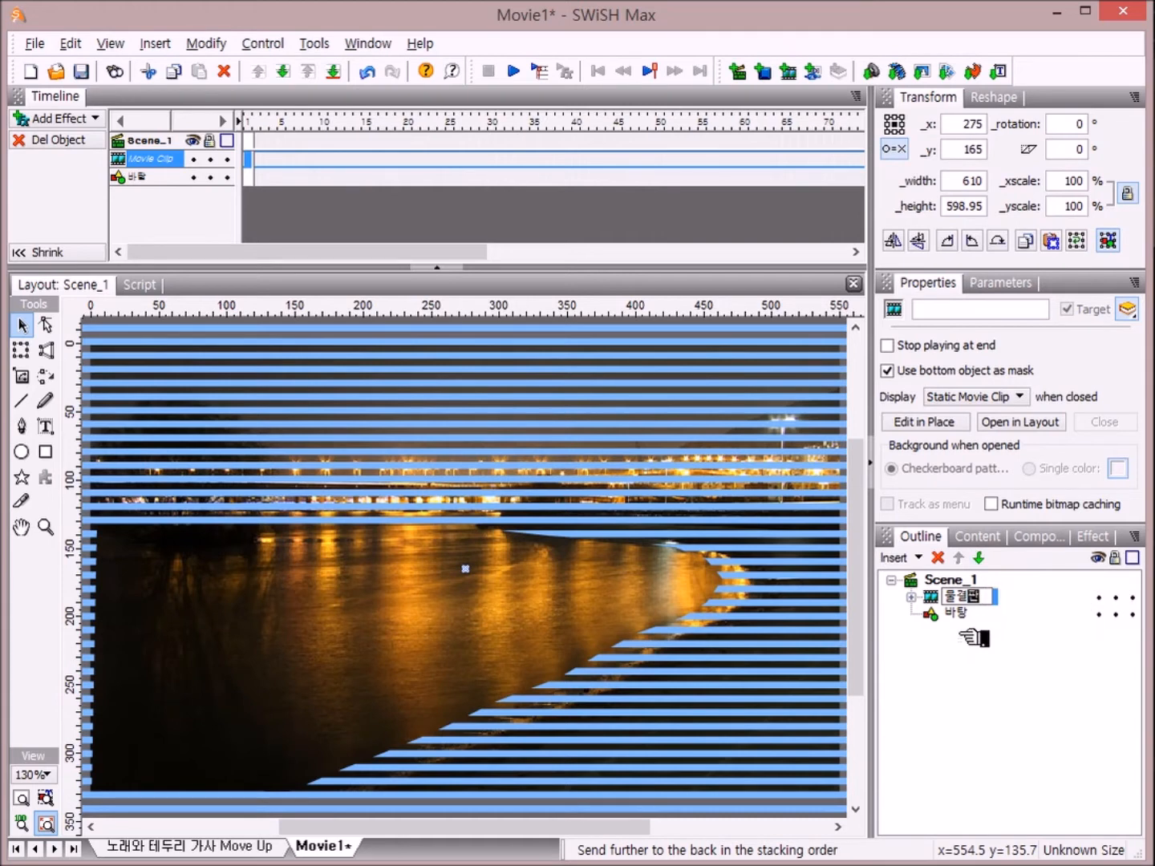
pyautogui.click(980, 559)
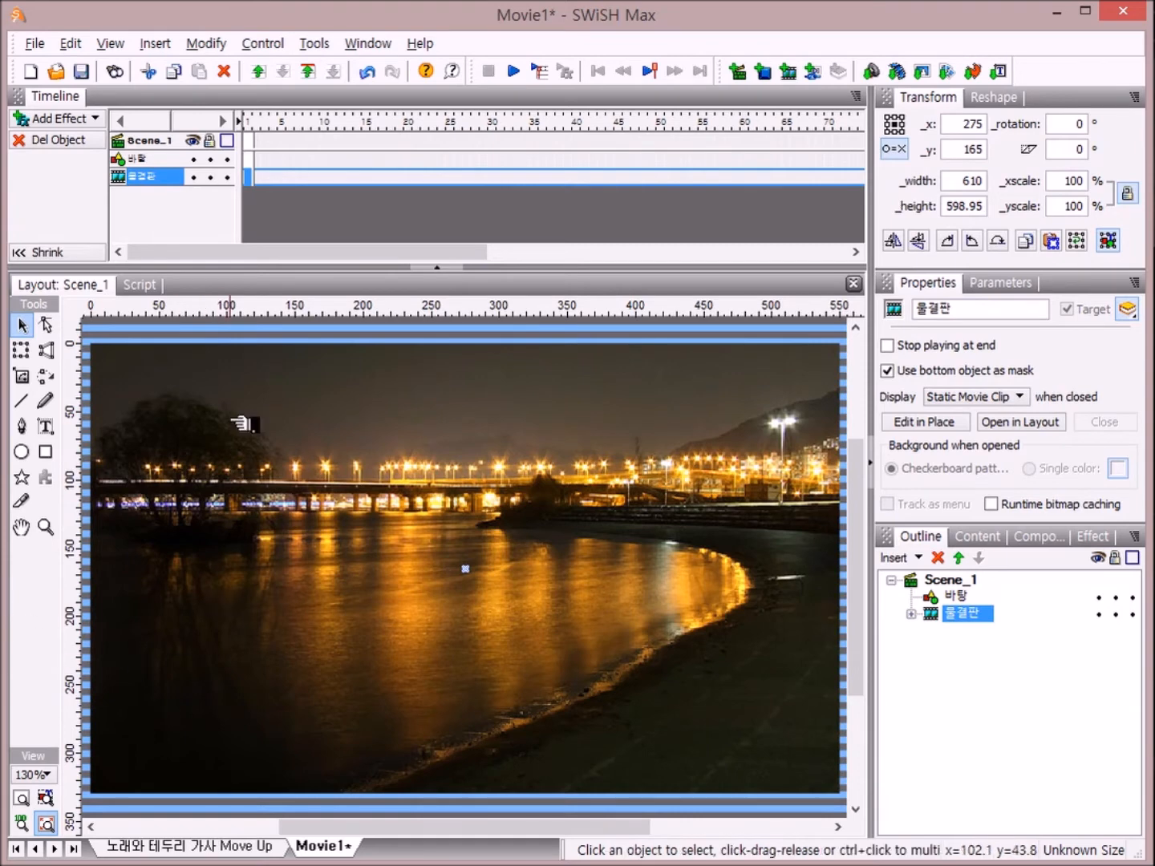
# - Set up the Text tool with font HY엽서M, size 16, blue colour and centred justification
pyautogui.click(50, 427)
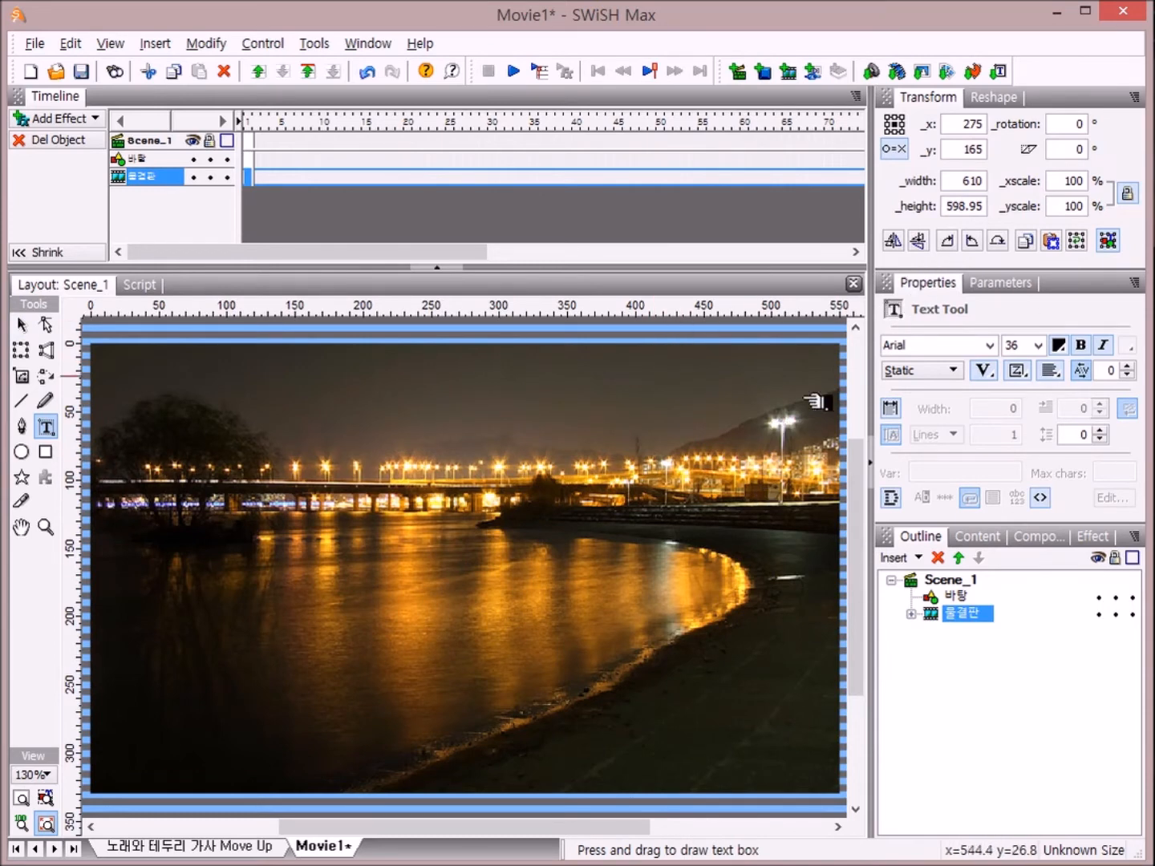
pyautogui.click(994, 345)
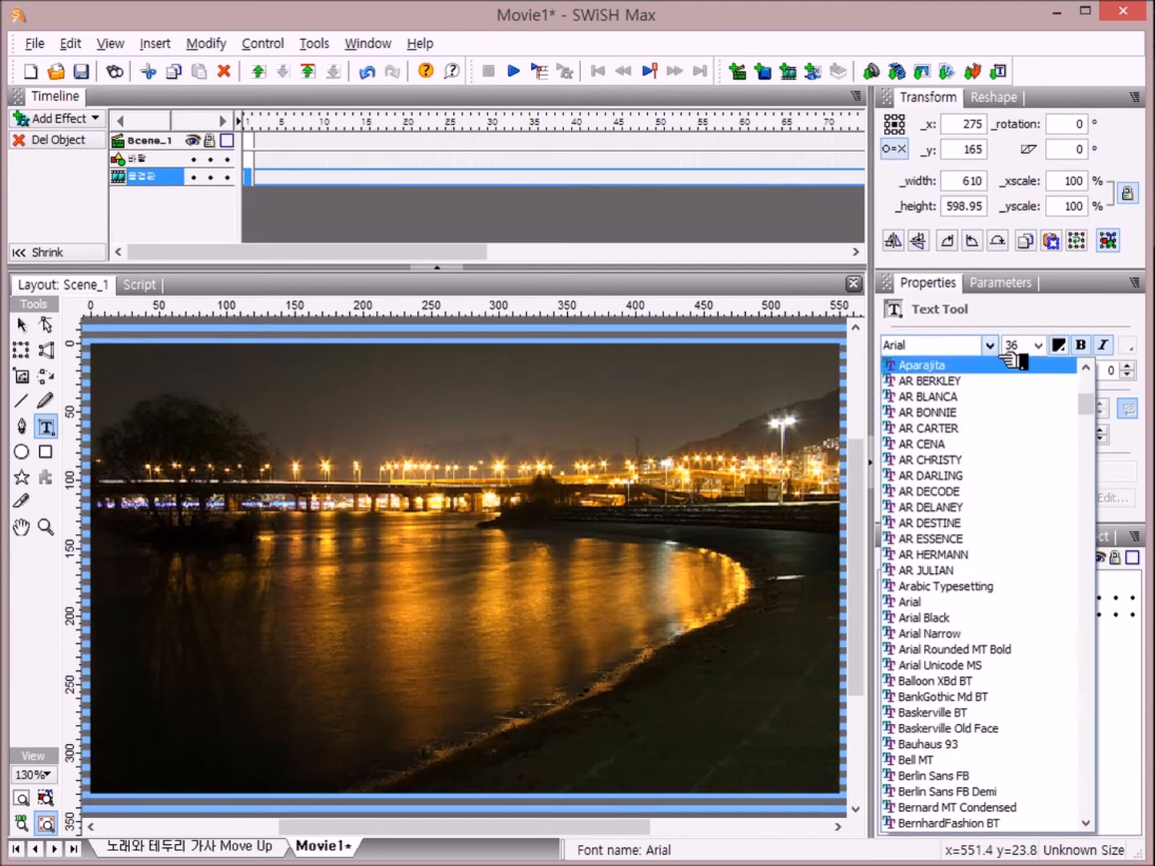
pyautogui.moveTo(1105, 409); pyautogui.dragTo(1106, 552)
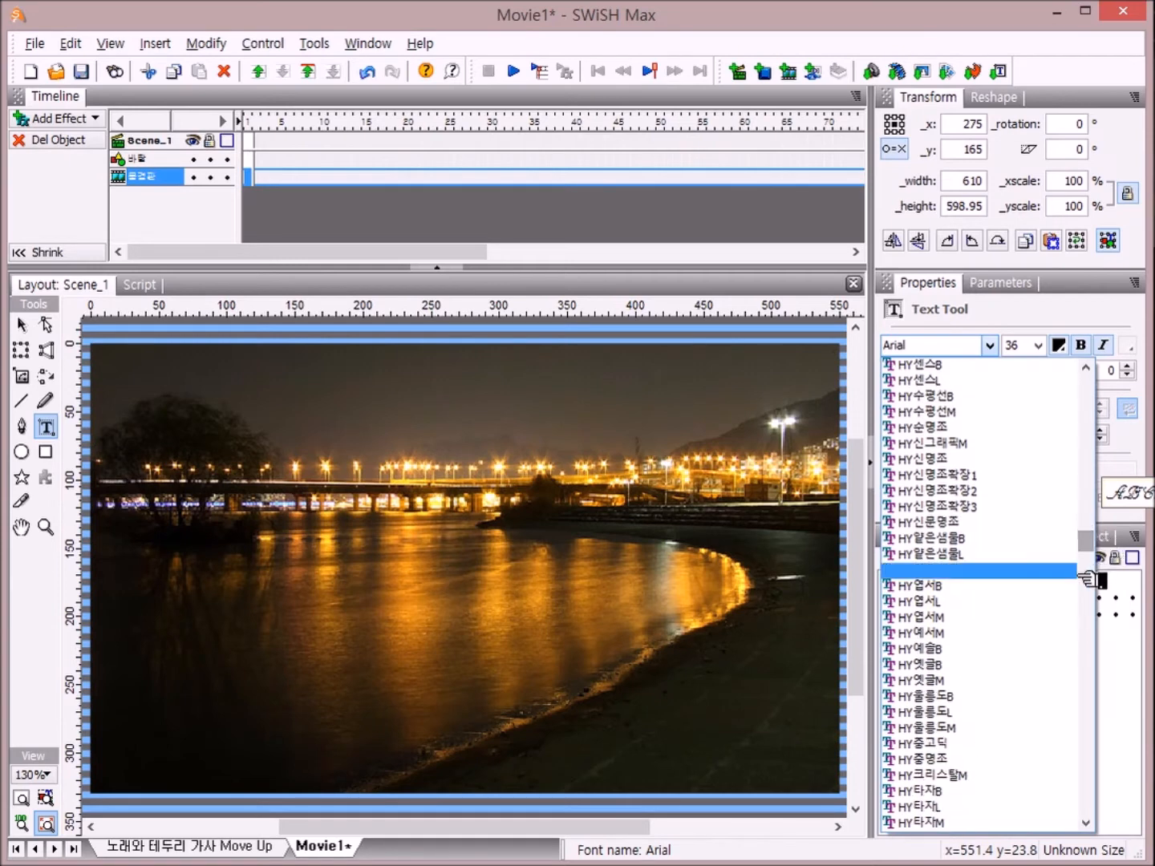
pyautogui.click(978, 617)
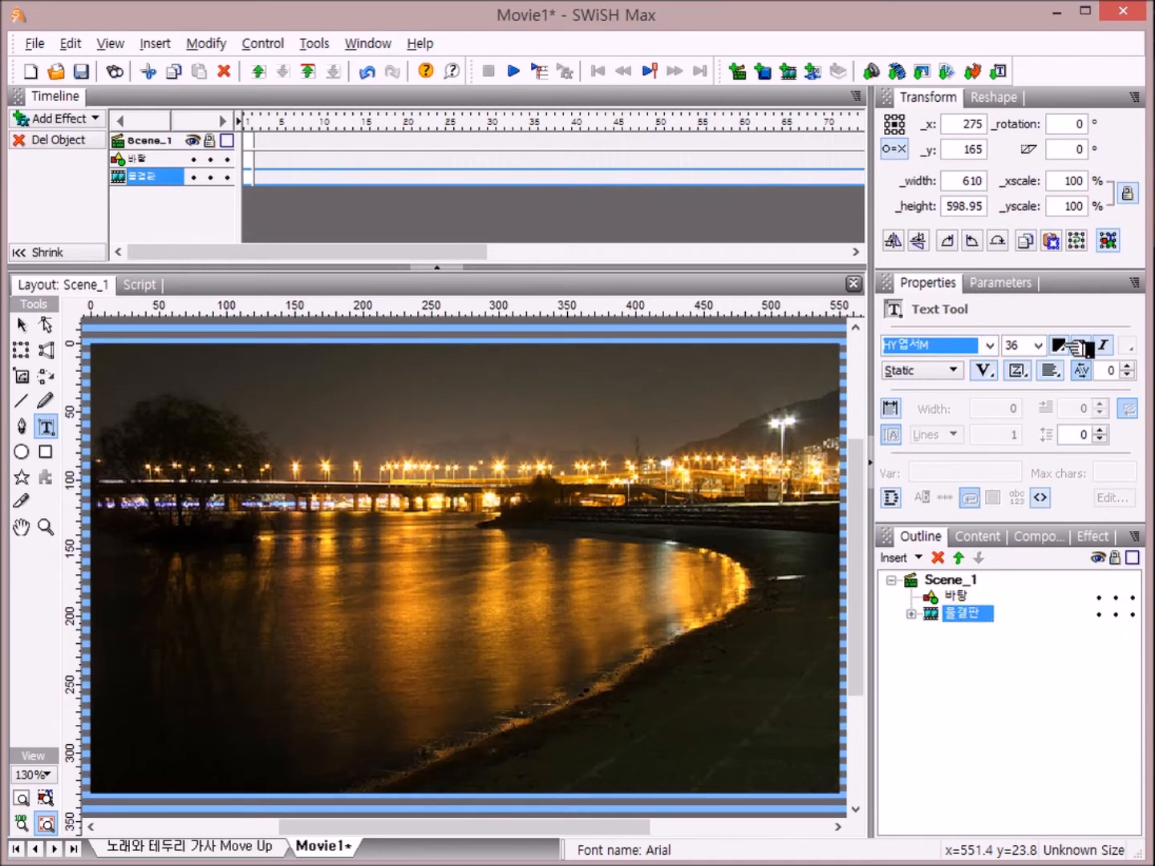
pyautogui.click(1040, 346)
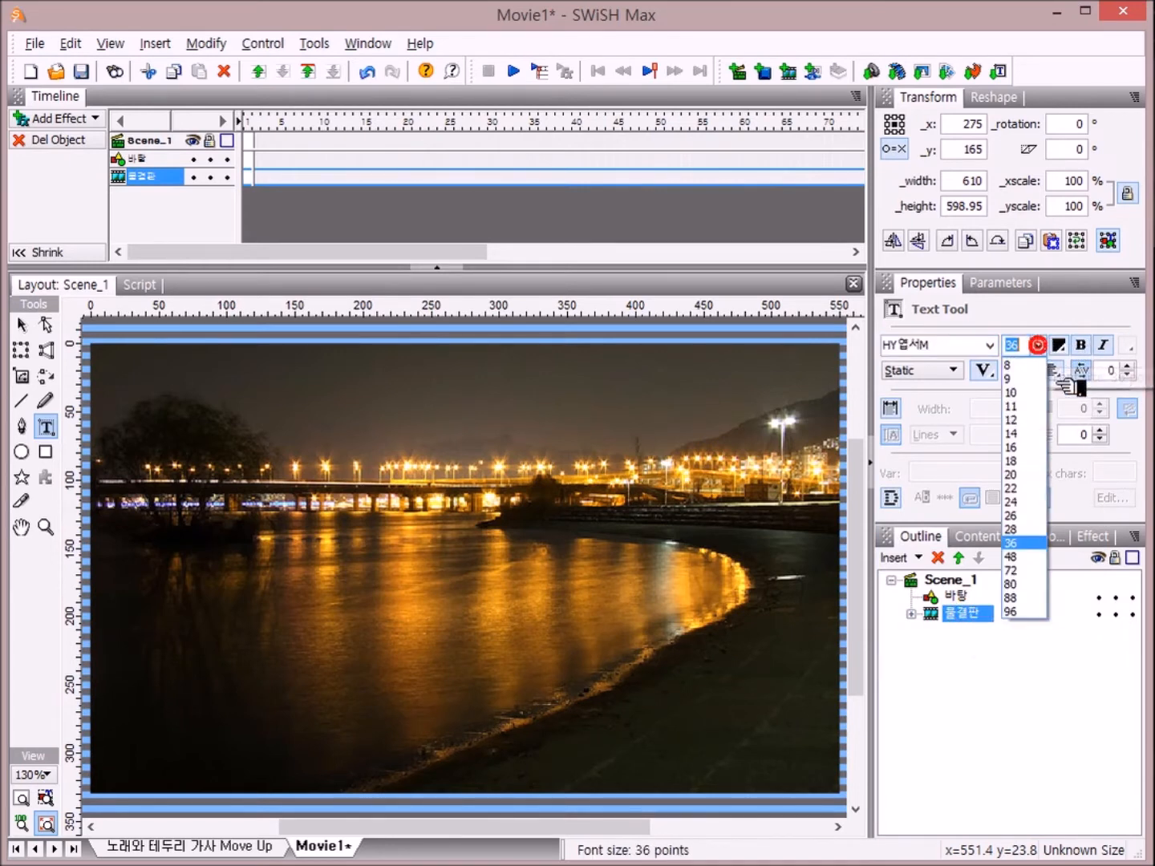
pyautogui.click(1012, 446)
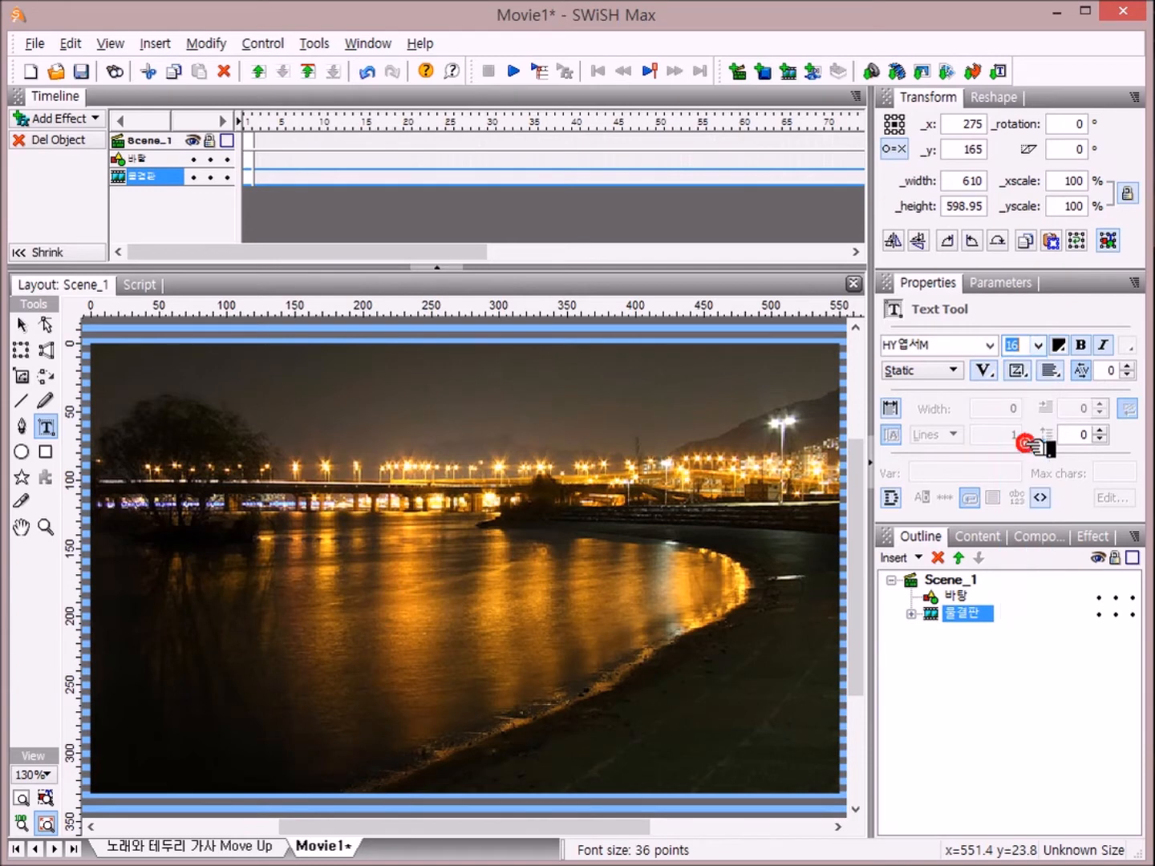
pyautogui.click(1077, 348)
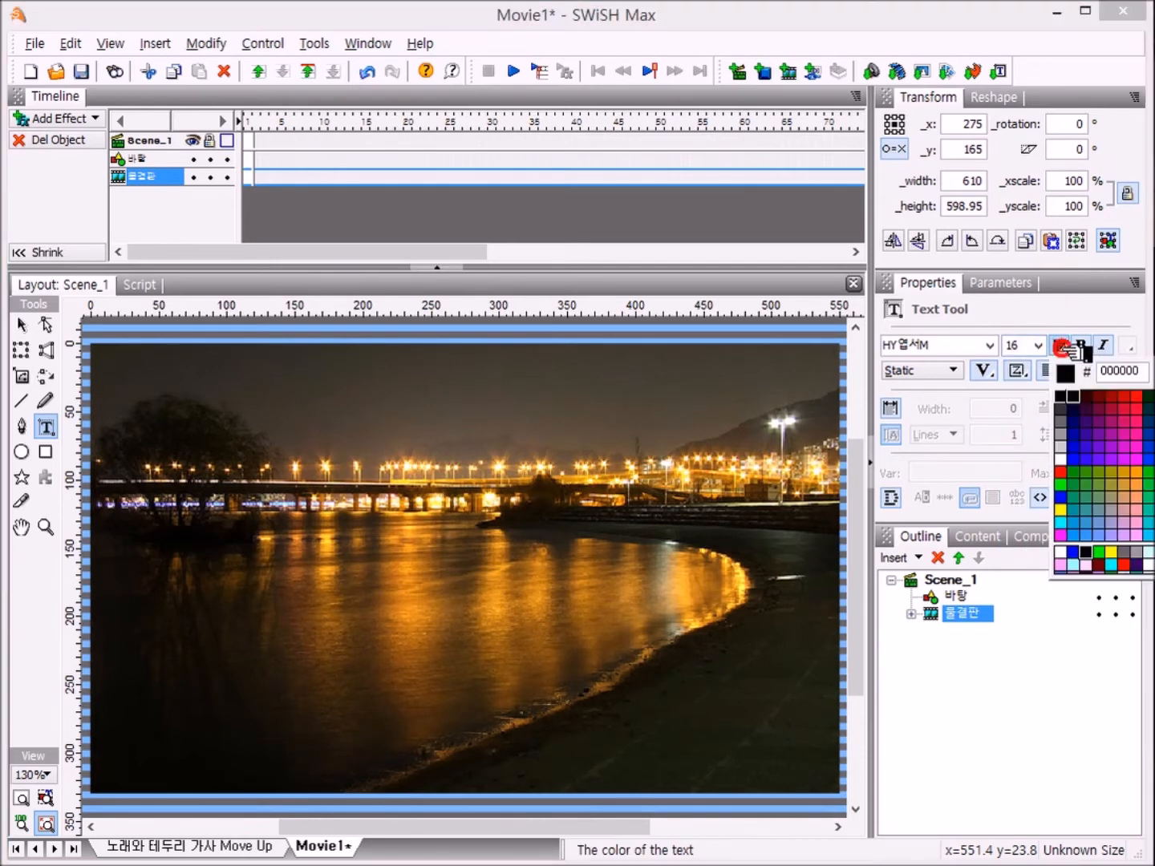
pyautogui.click(1065, 497)
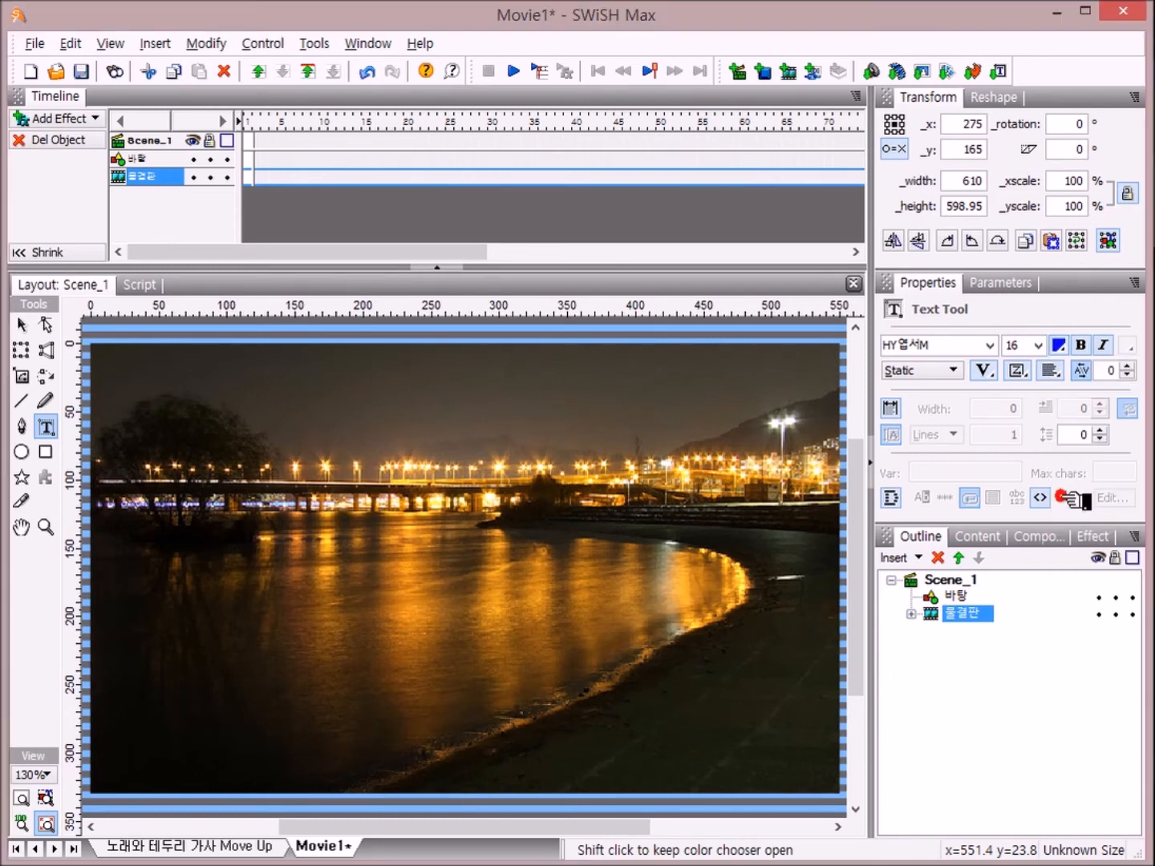
pyautogui.click(1055, 370)
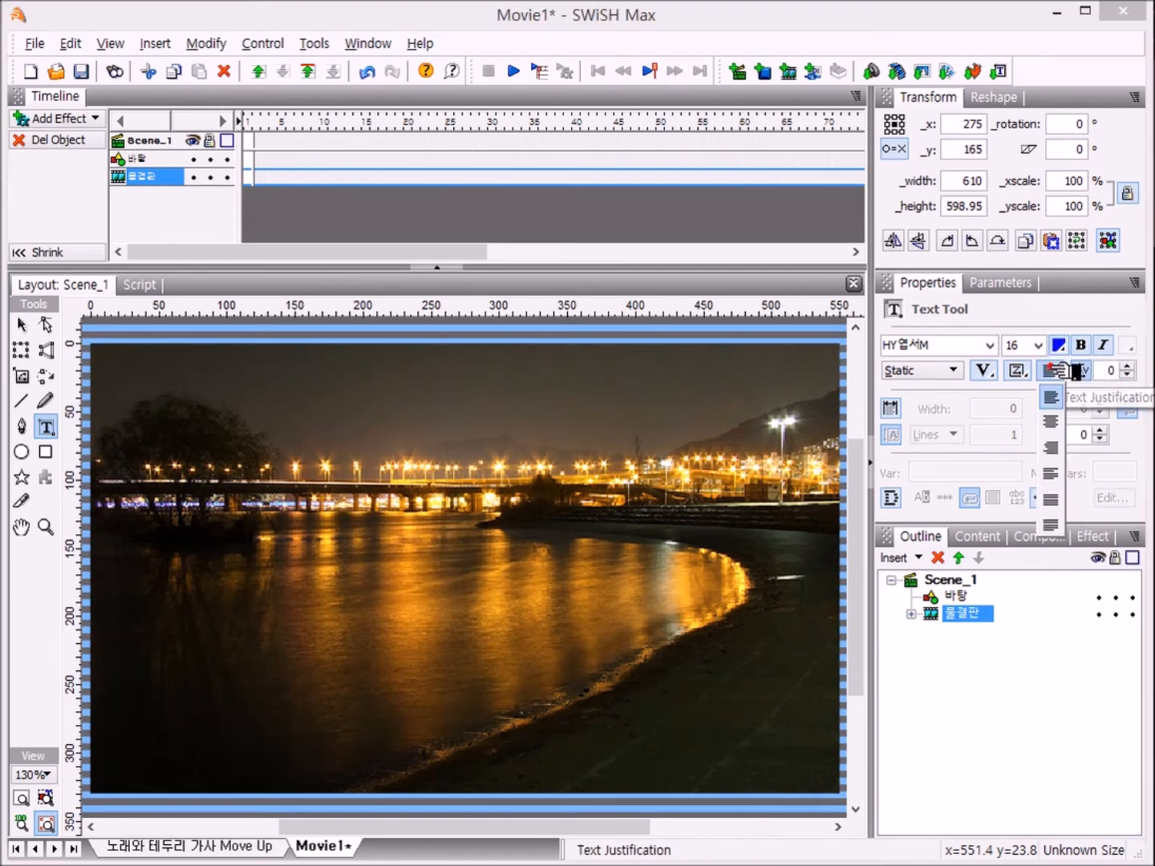
pyautogui.click(1057, 421)
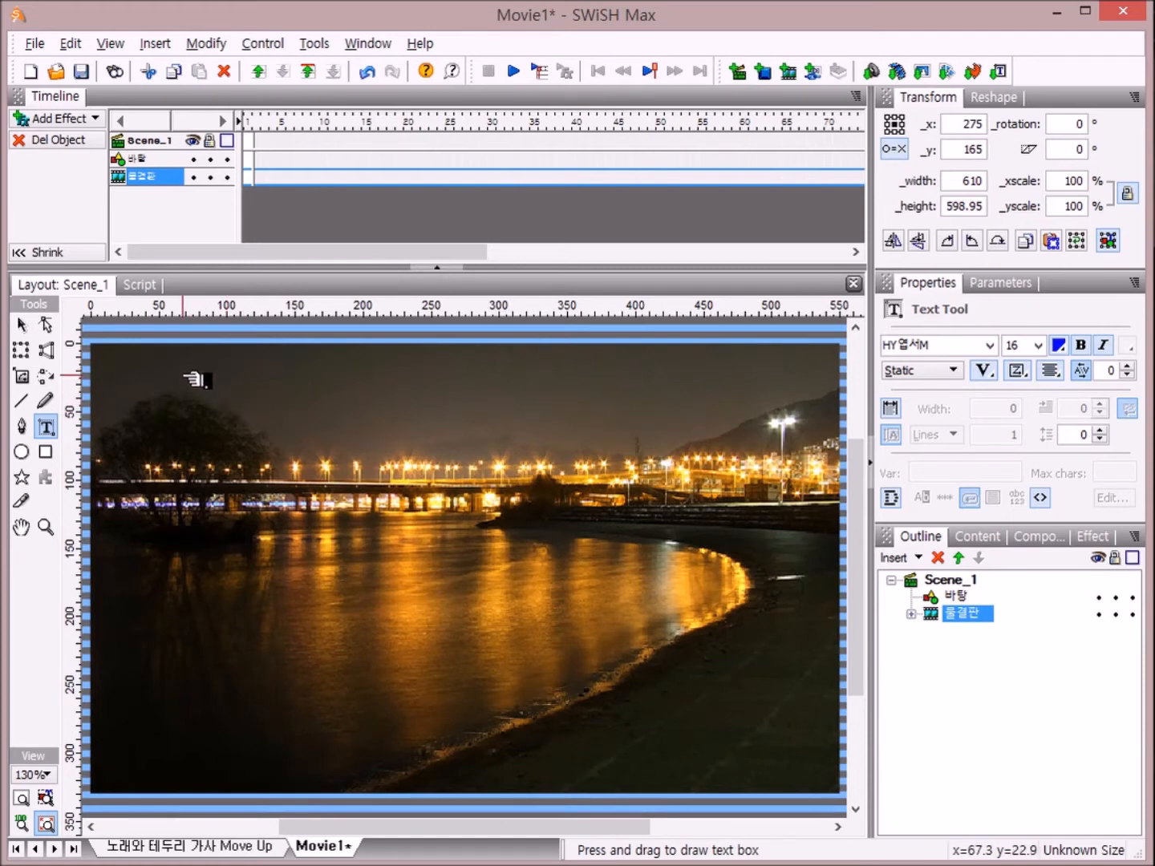
# - Place a text box about 404 wide across the upper sky and fill it with all the lyrics copied from the word-processor document
pyautogui.moveTo(182, 374); pyautogui.dragTo(731, 402)
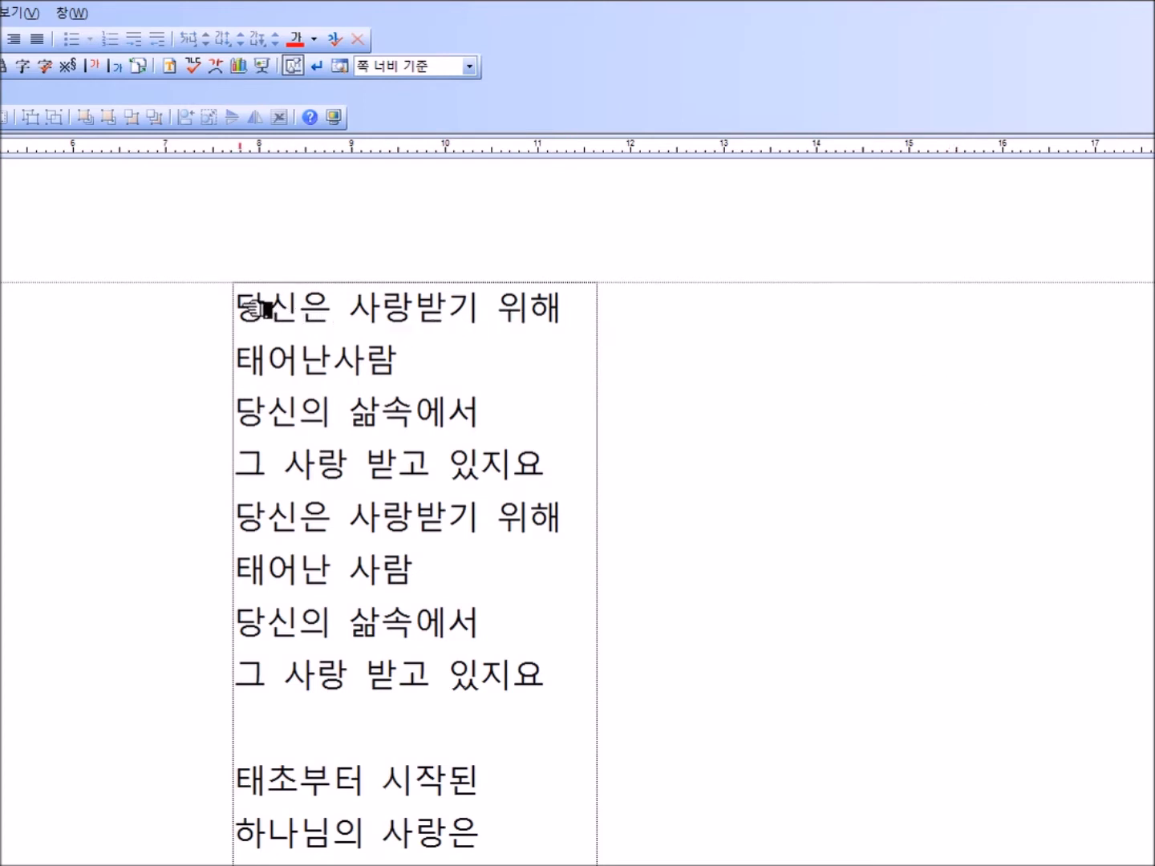
pyautogui.moveTo(274, 307); pyautogui.dragTo(507, 593)
pyautogui.scroll(3, 574, 595)
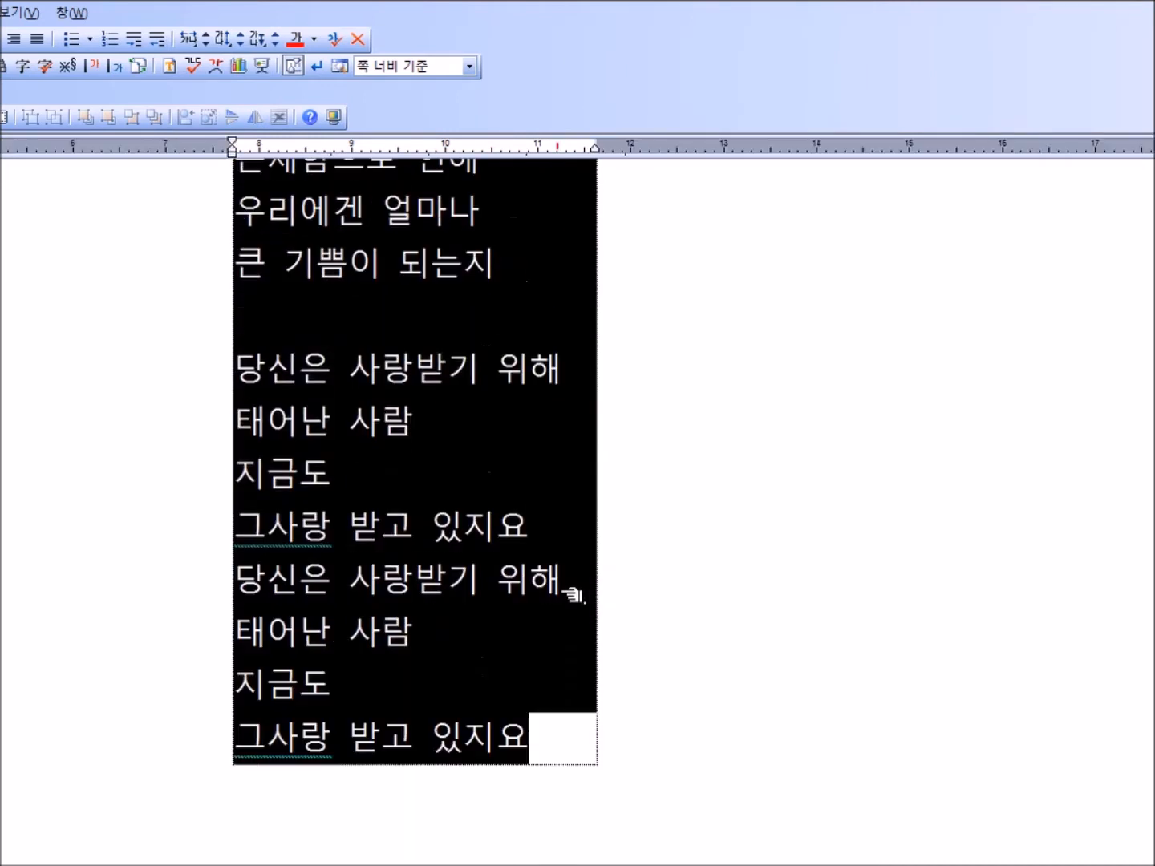
pyautogui.rightClick(433, 267)
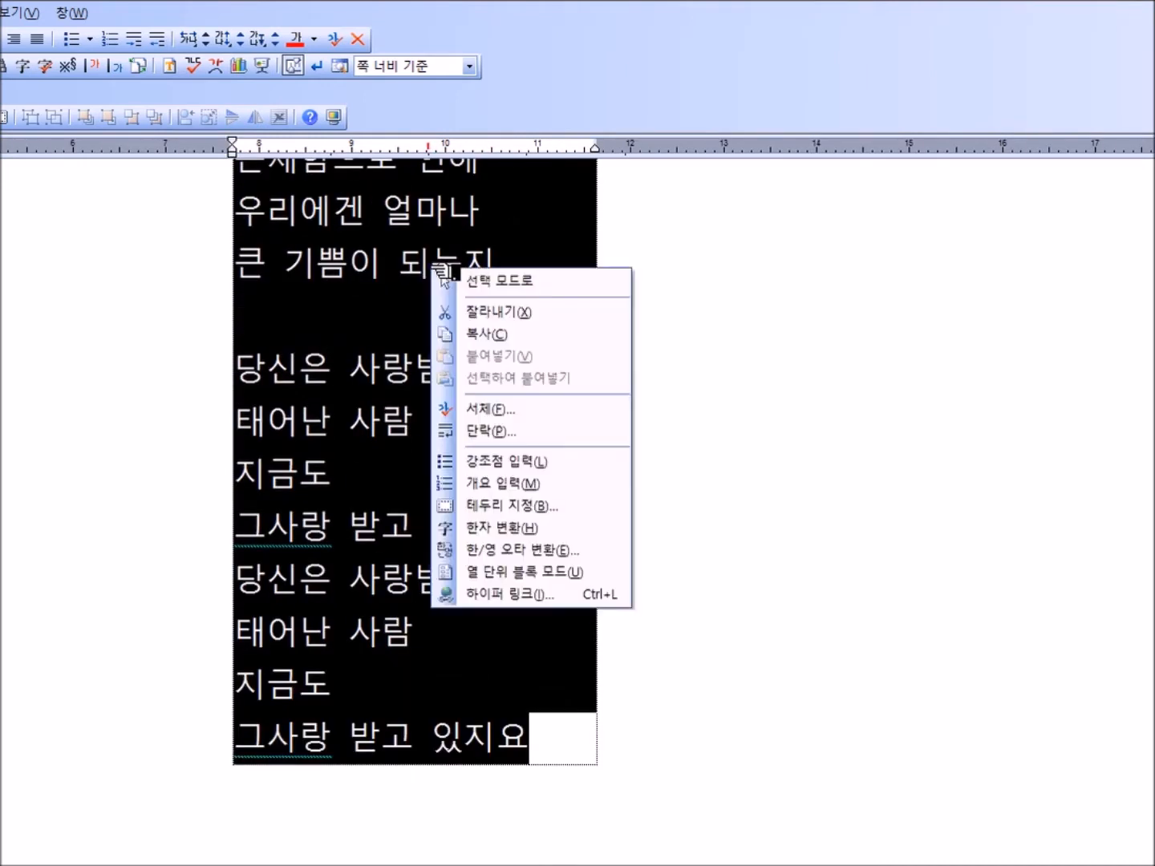
pyautogui.click(500, 330)
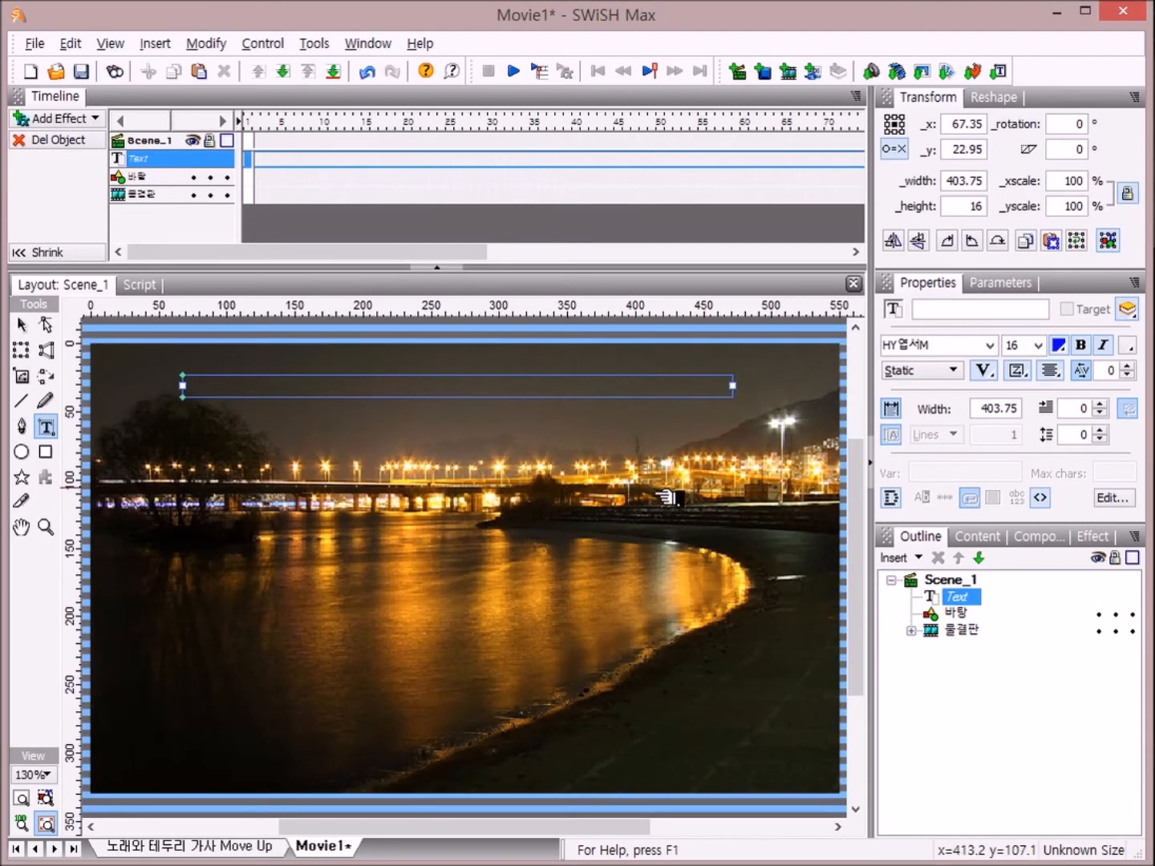
pyautogui.rightClick(482, 387)
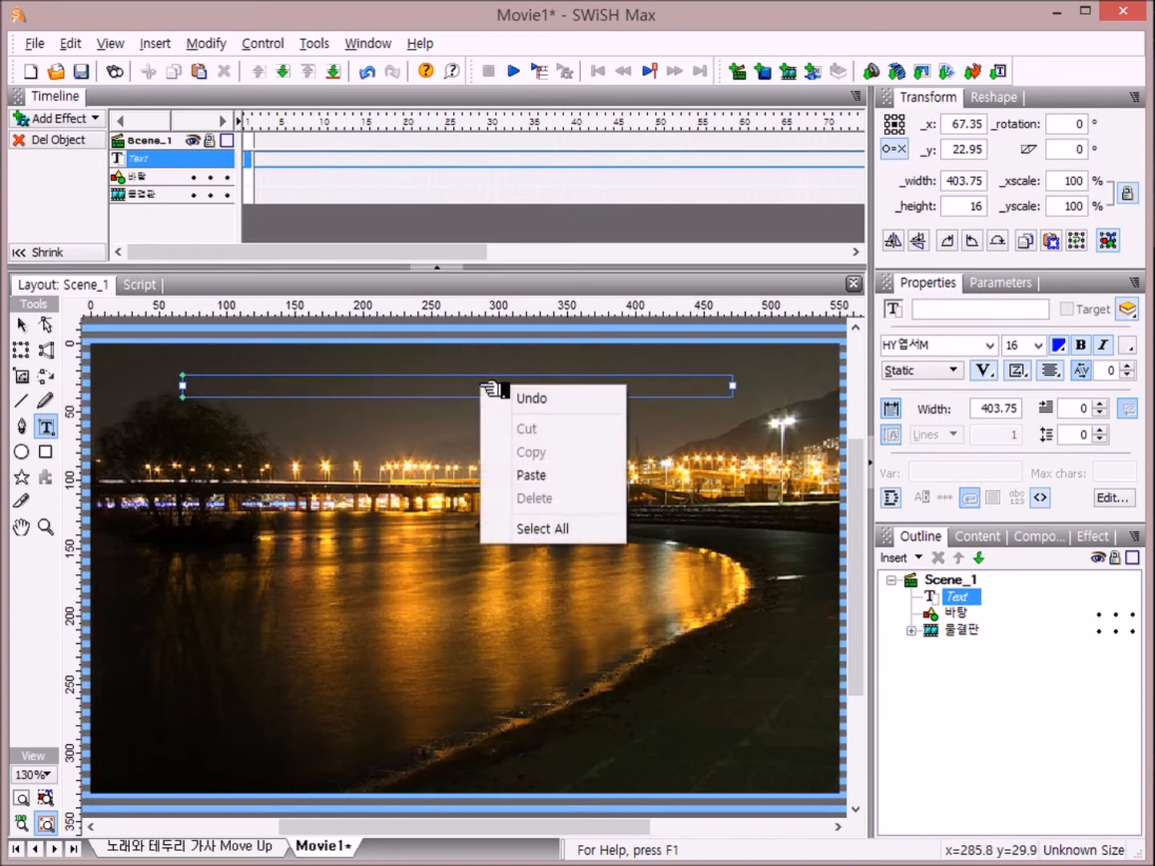
pyautogui.click(565, 475)
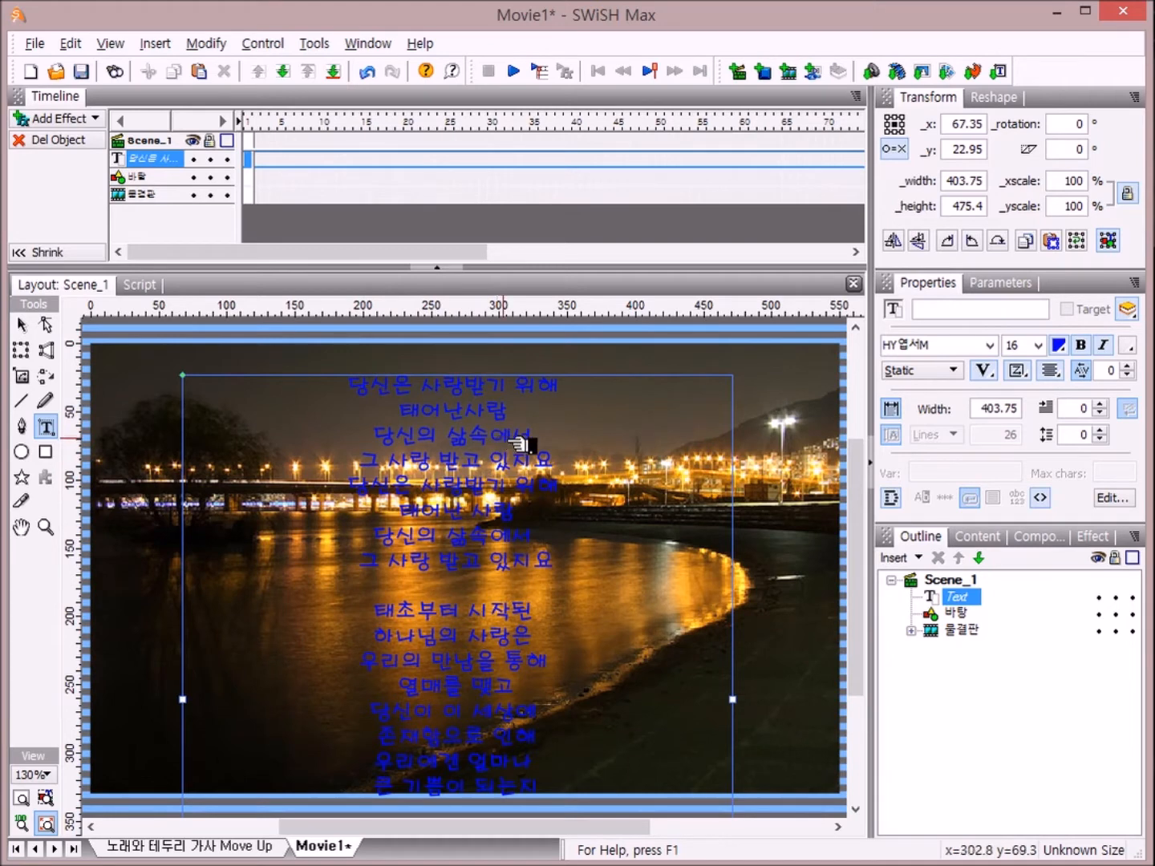
# - Narrow the lyrics text box and make its width size automatically to the text
pyautogui.click(24, 325)
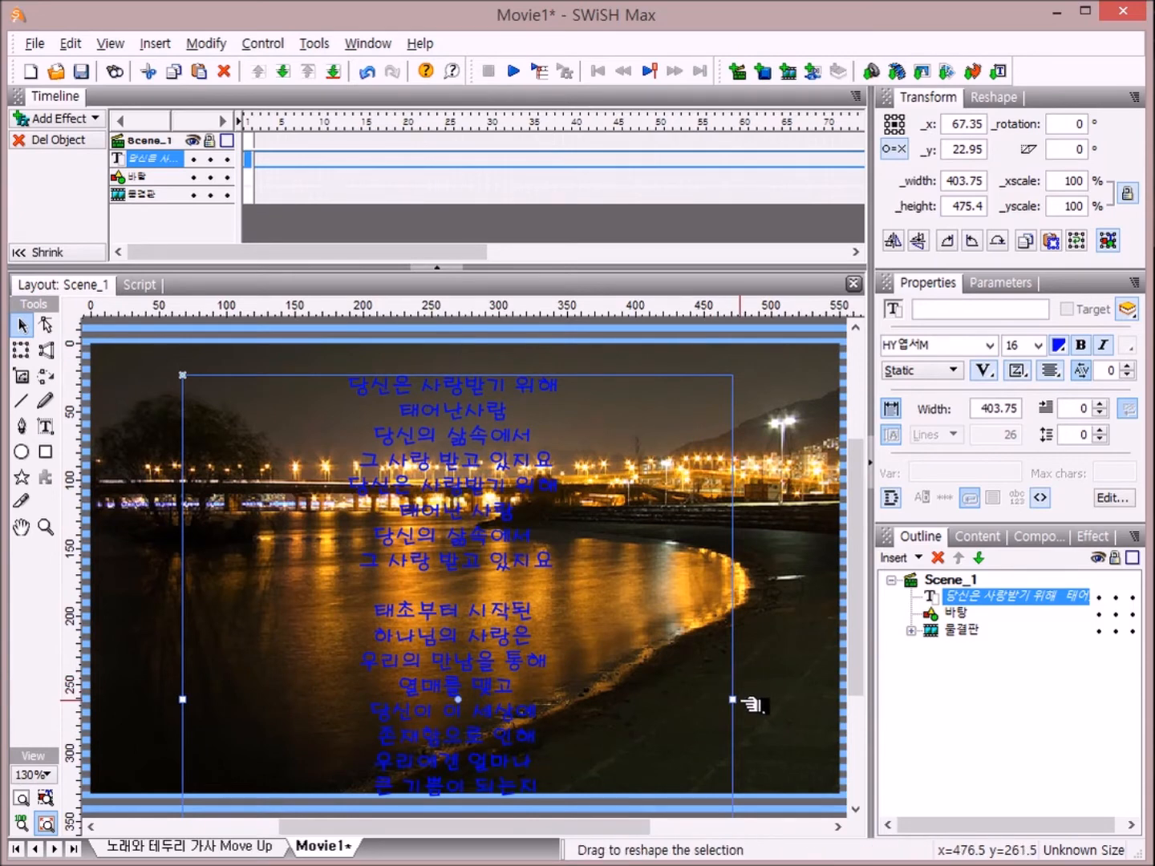
pyautogui.moveTo(746, 704); pyautogui.dragTo(704, 703)
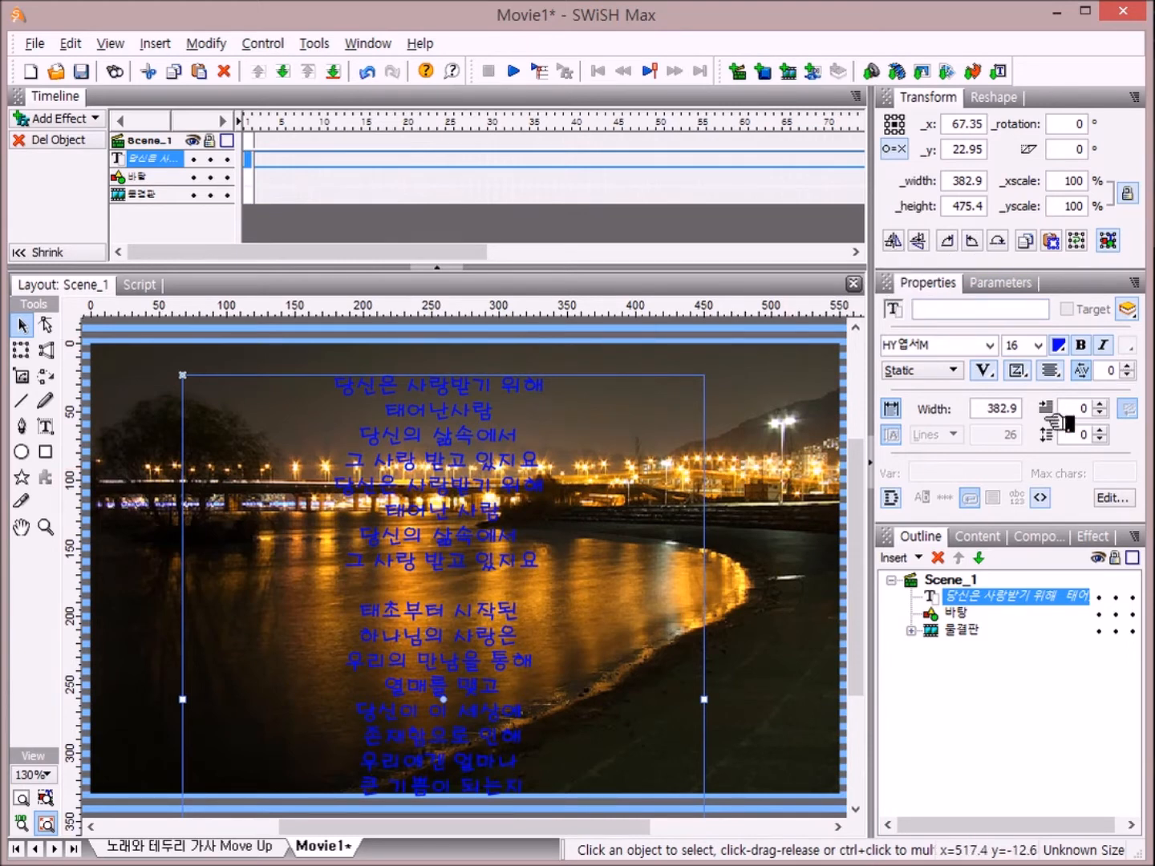
pyautogui.click(893, 408)
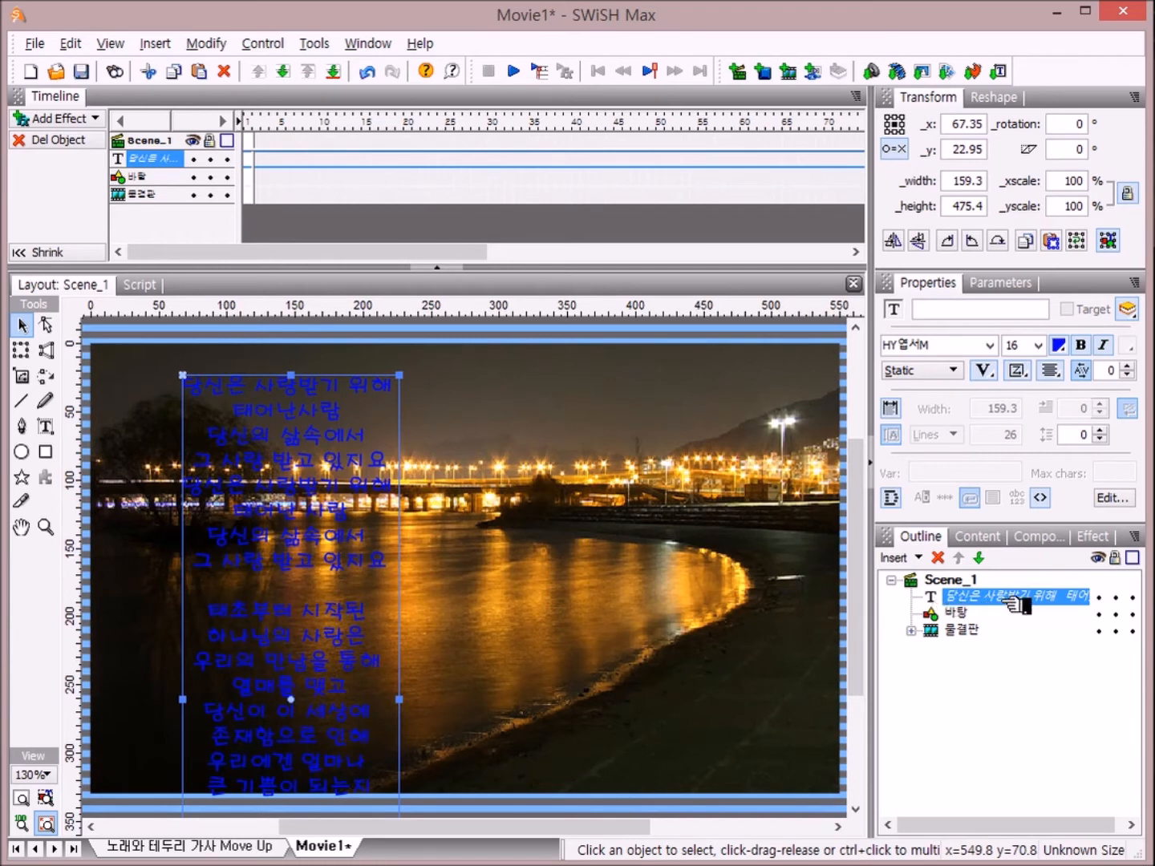
# - Copy the lyrics text object and paste the duplicate in place
pyautogui.rightClick(952, 597)
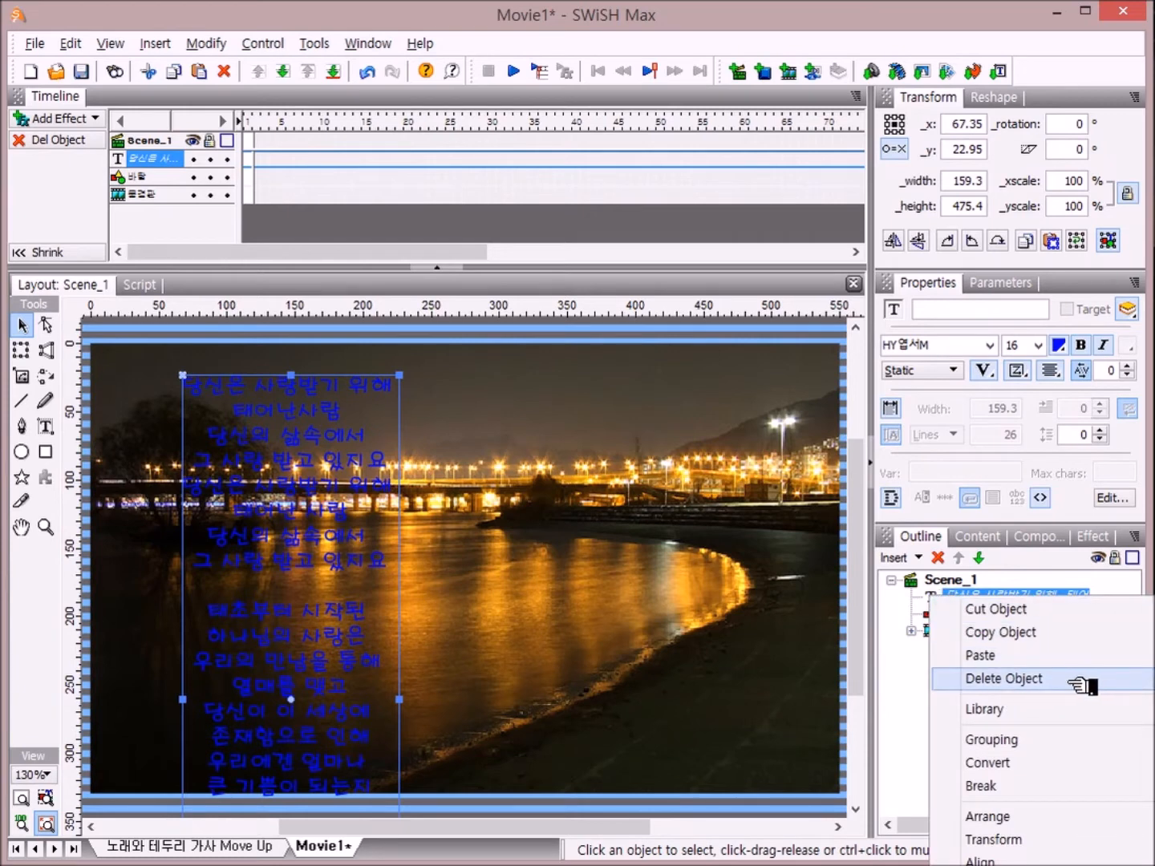
pyautogui.click(1075, 633)
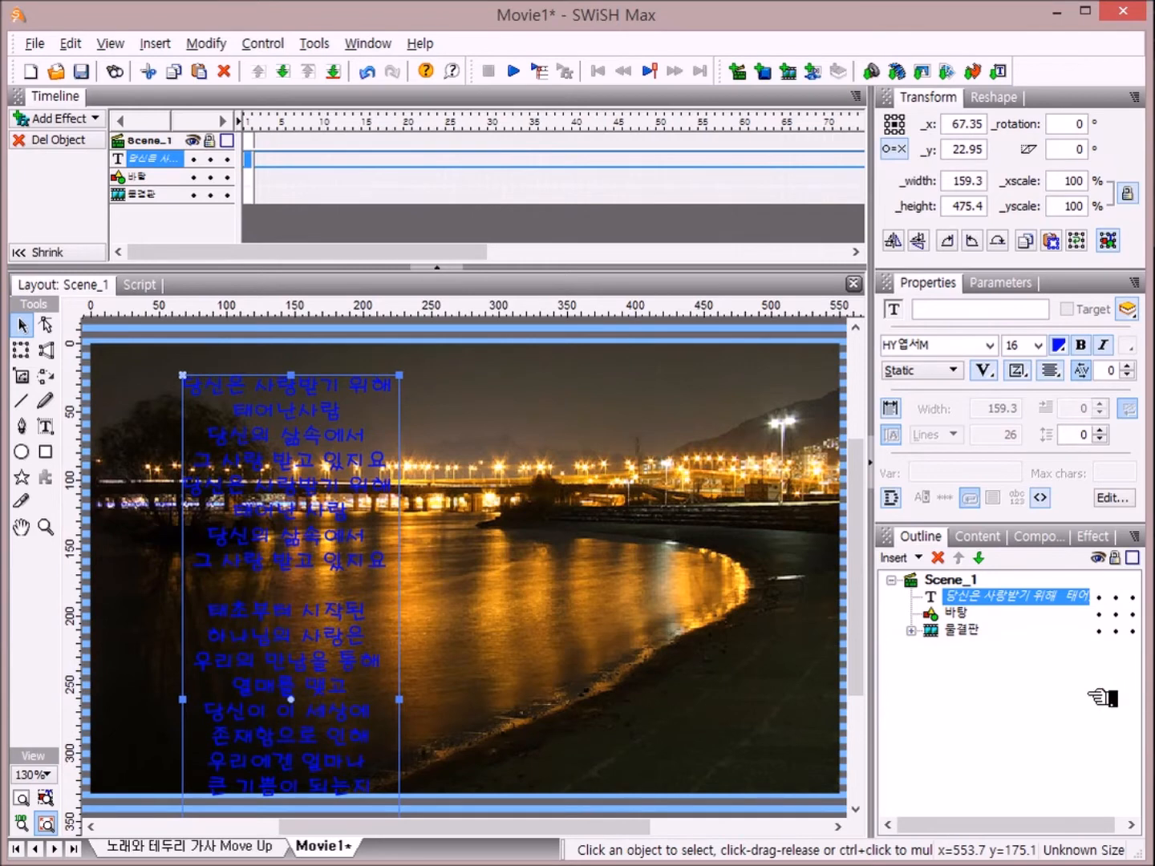
pyautogui.rightClick(951, 606)
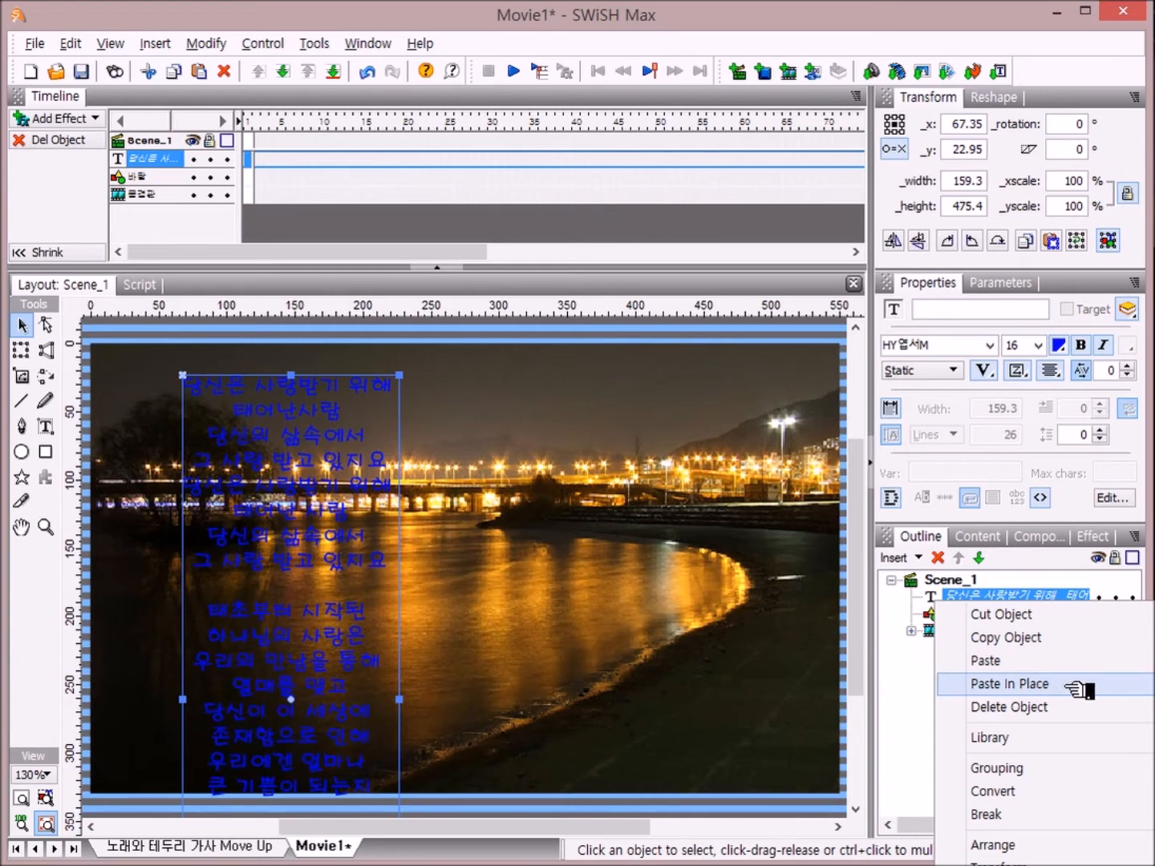
pyautogui.click(1078, 685)
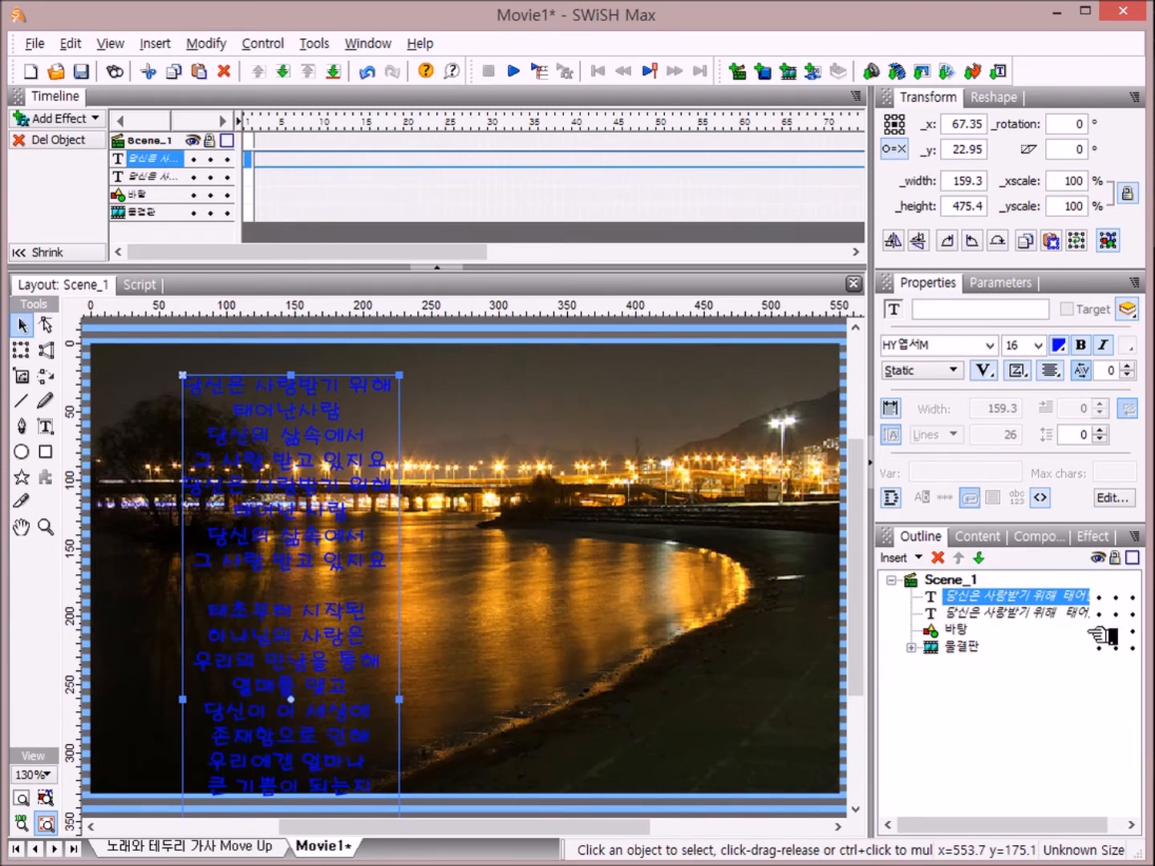
# - Group the lower lyrics text copy as a shape, making overlapped regions with the same fill style empty
pyautogui.click(953, 613)
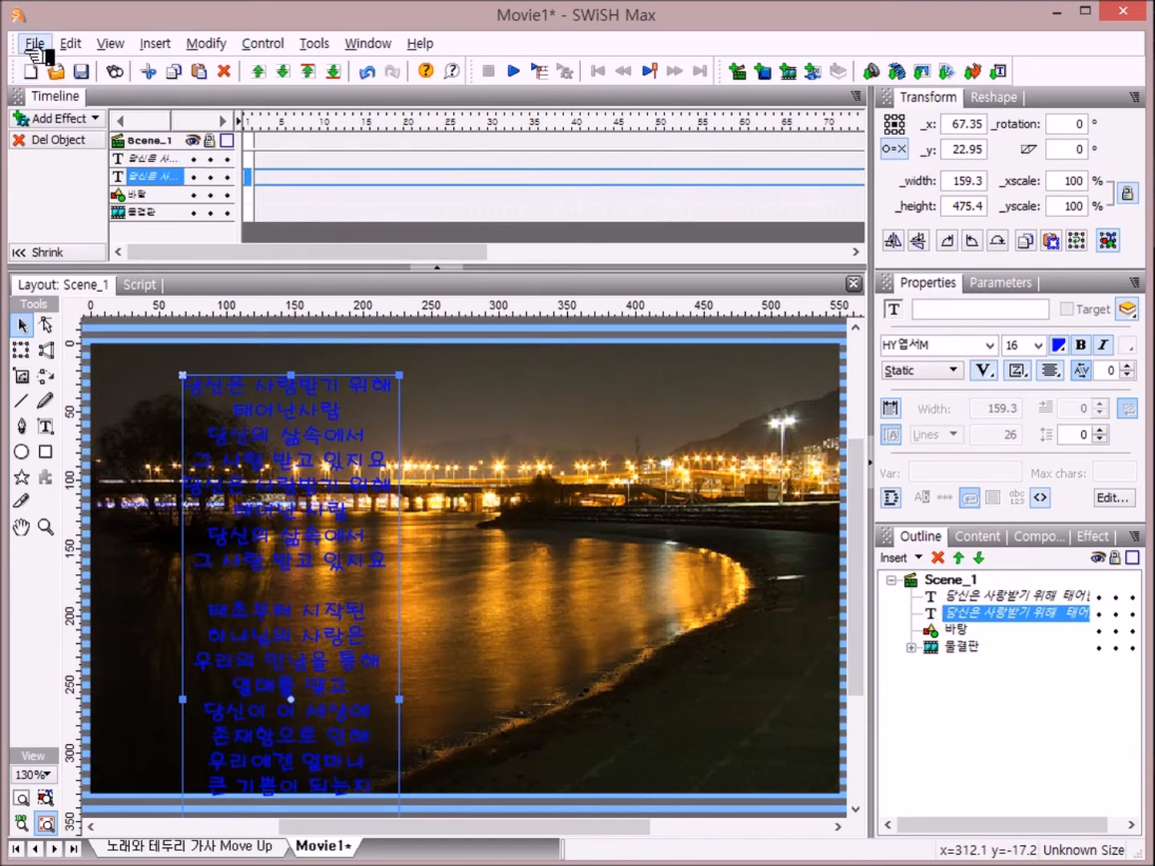
pyautogui.click(210, 44)
pyautogui.moveTo(218, 101)
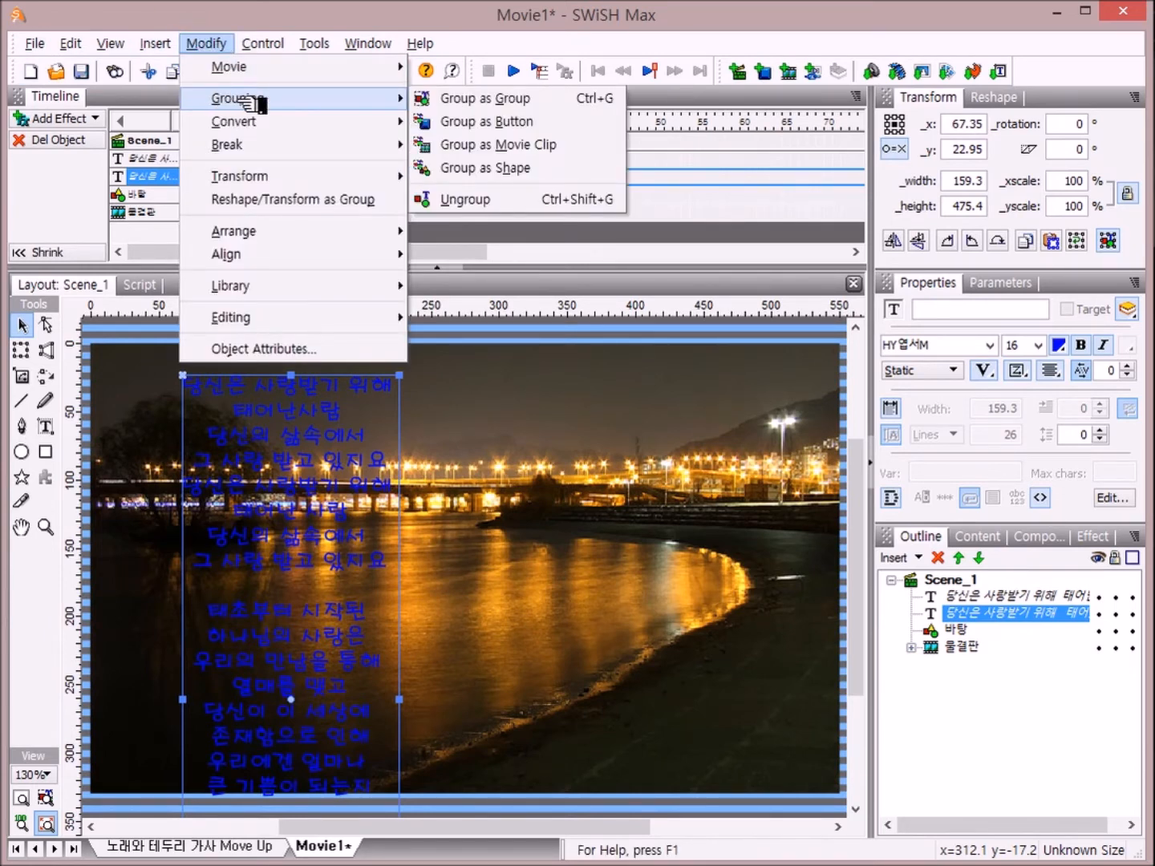
pyautogui.click(540, 171)
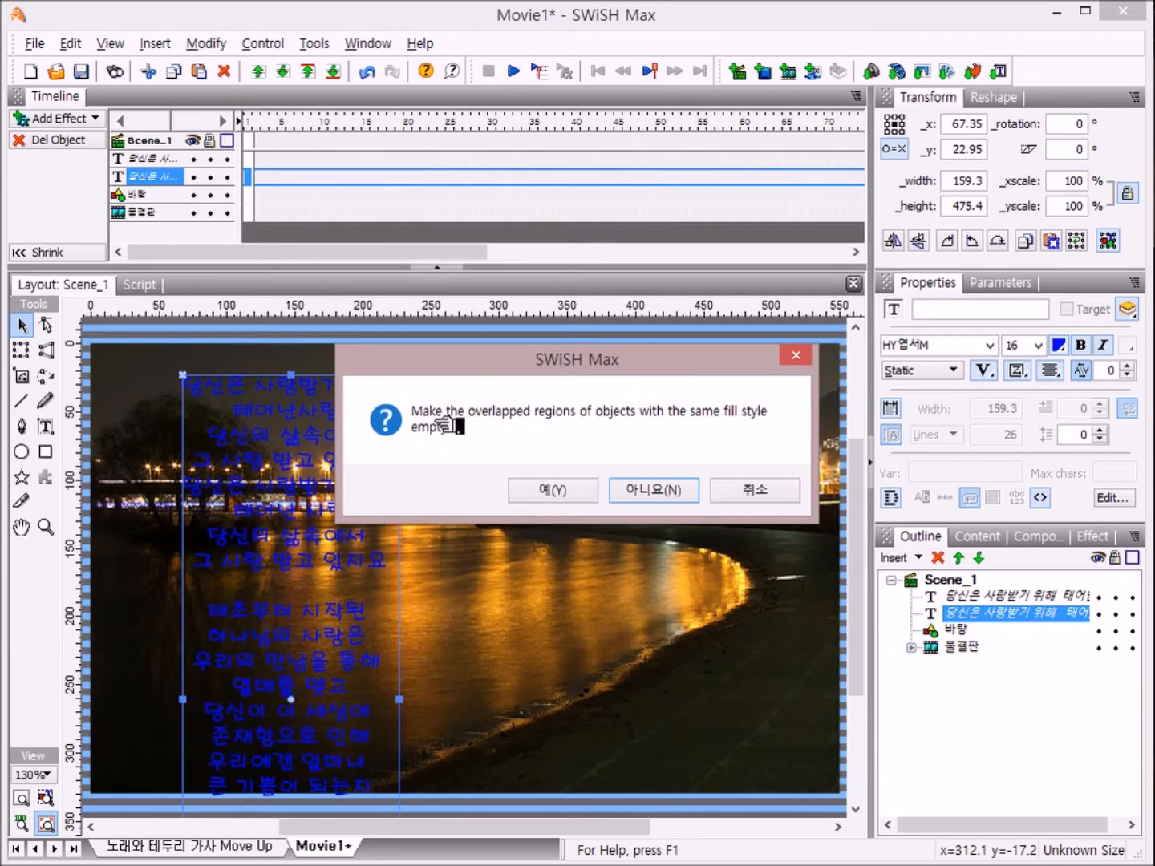
pyautogui.click(575, 495)
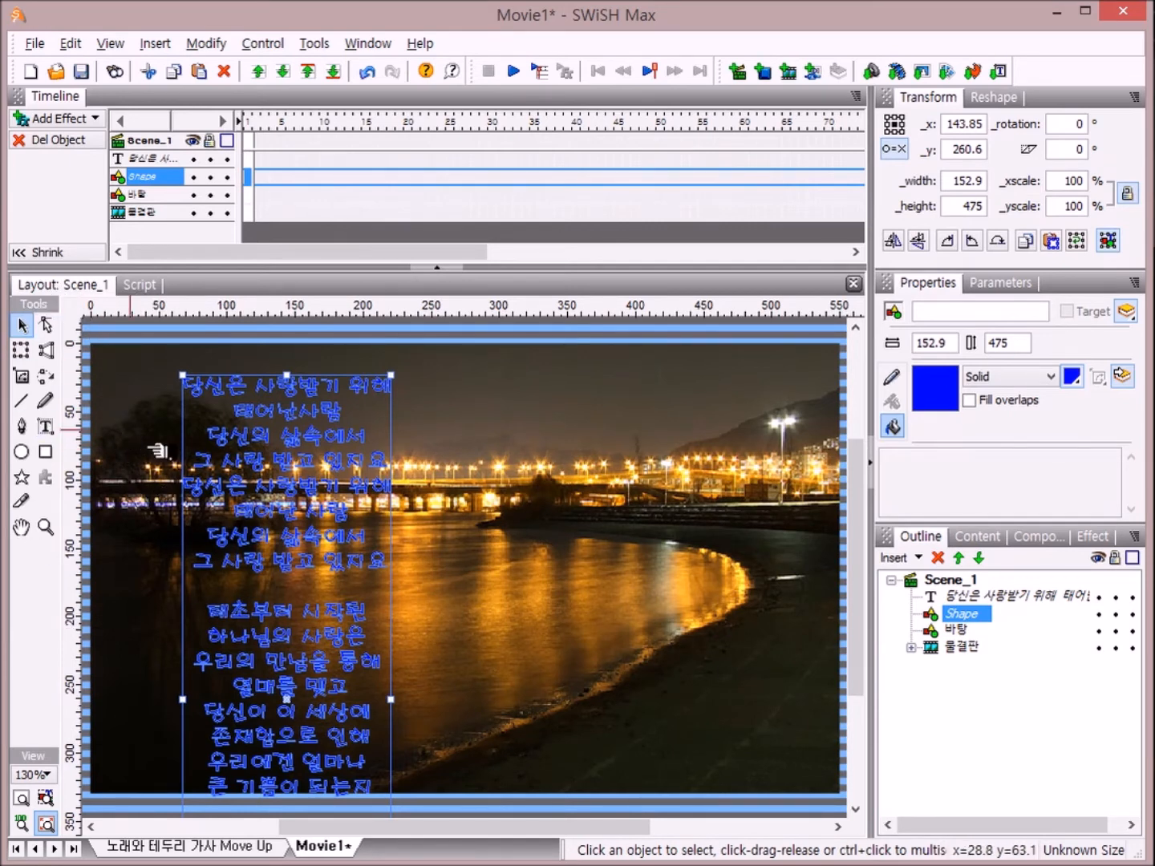
# - Give the lyrics shape a solid outline with a thickness of 2 pixels and colour the outline white
pyautogui.click(32, 403)
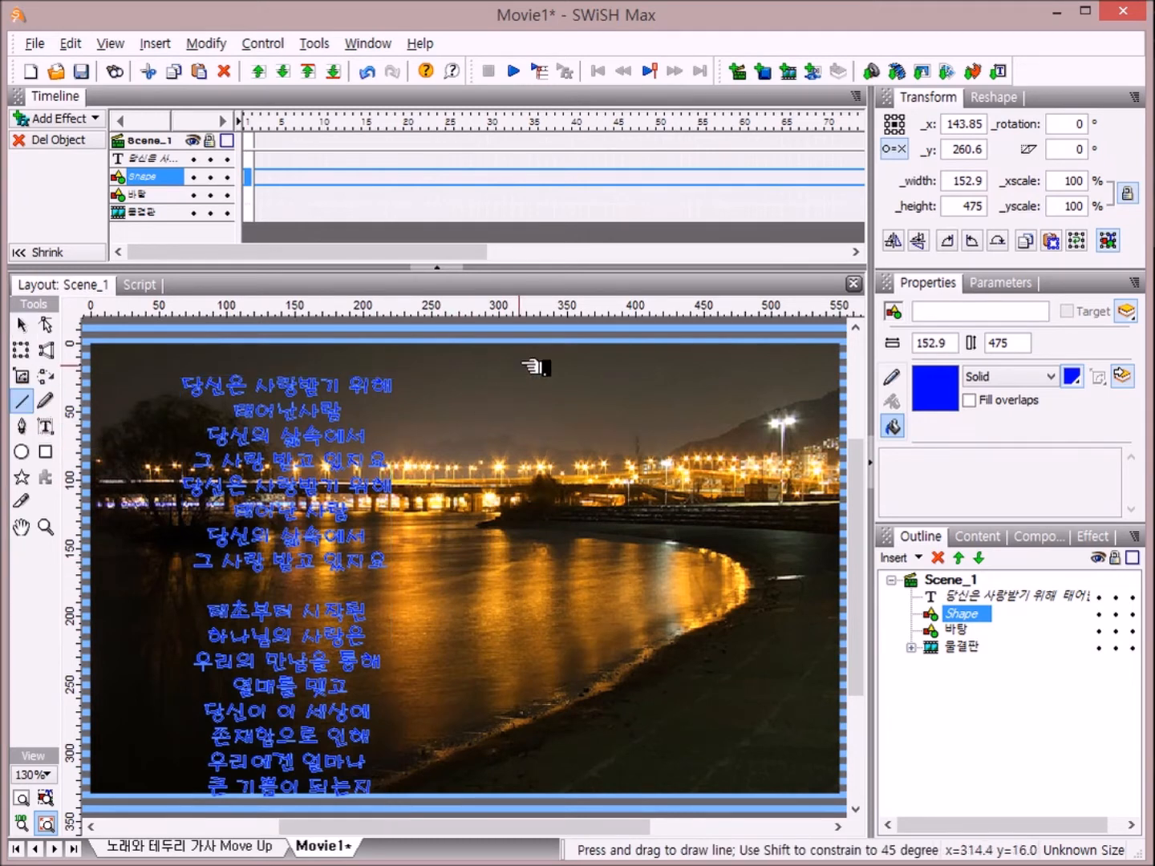
pyautogui.click(898, 377)
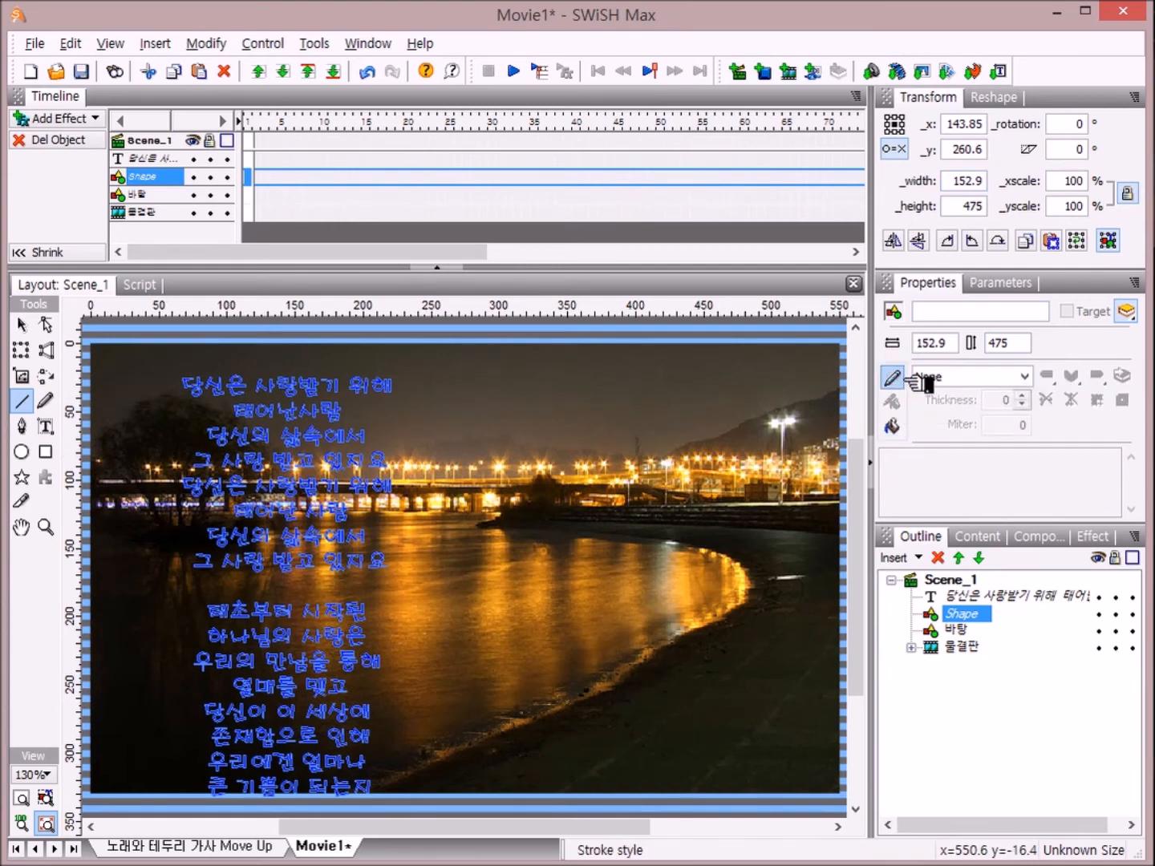
pyautogui.click(1026, 378)
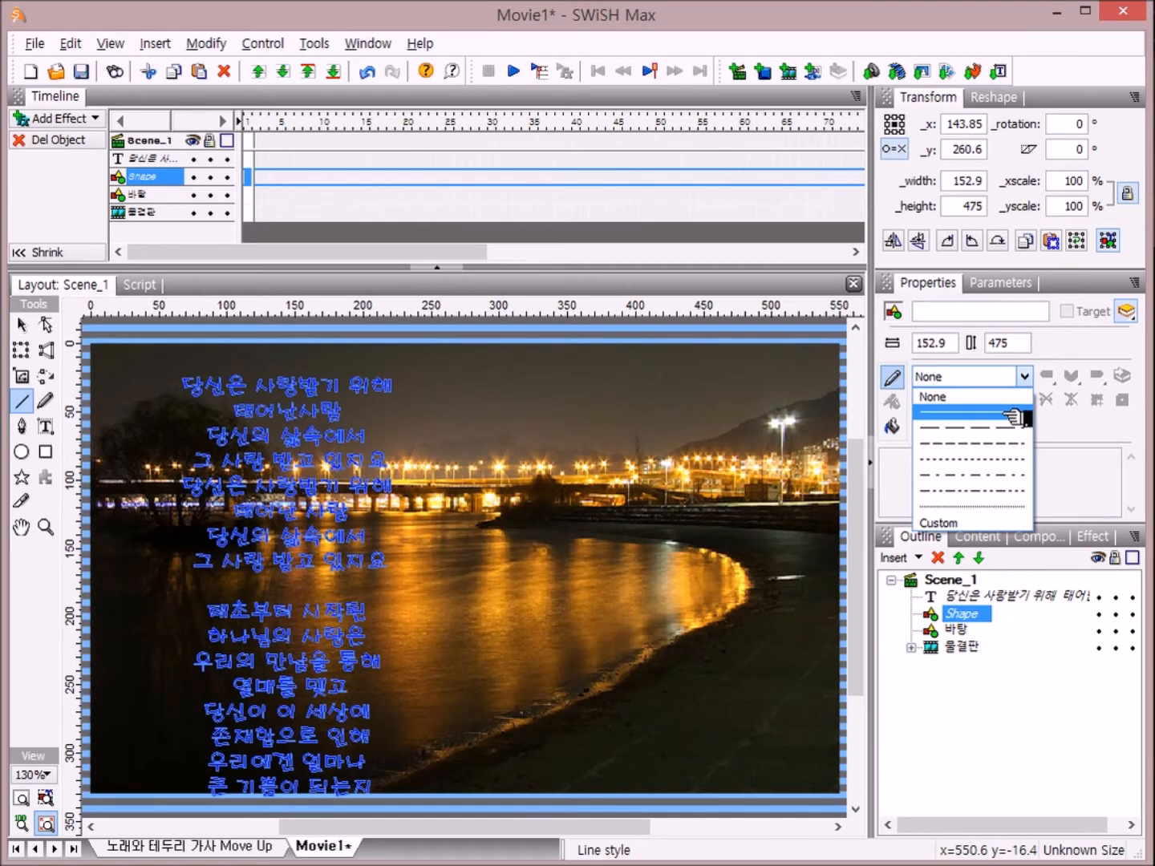
pyautogui.click(1015, 415)
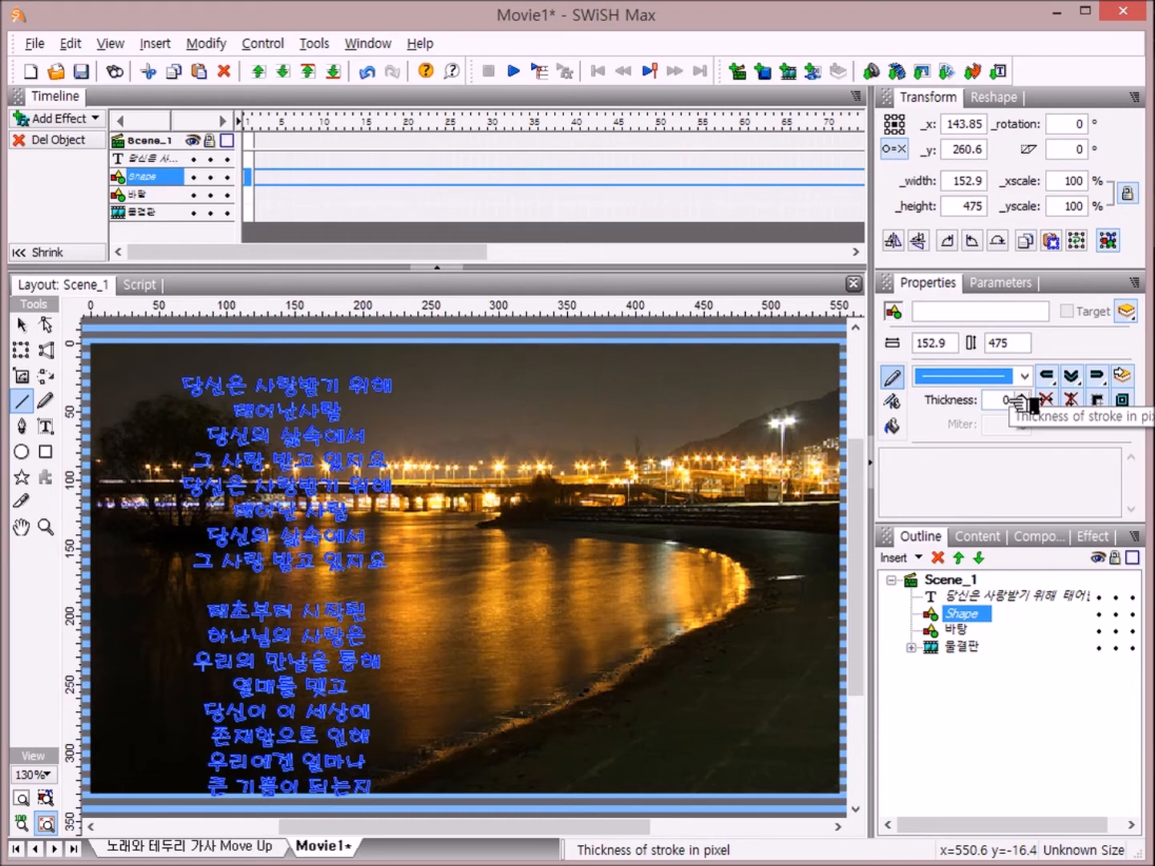
pyautogui.click(1013, 399)
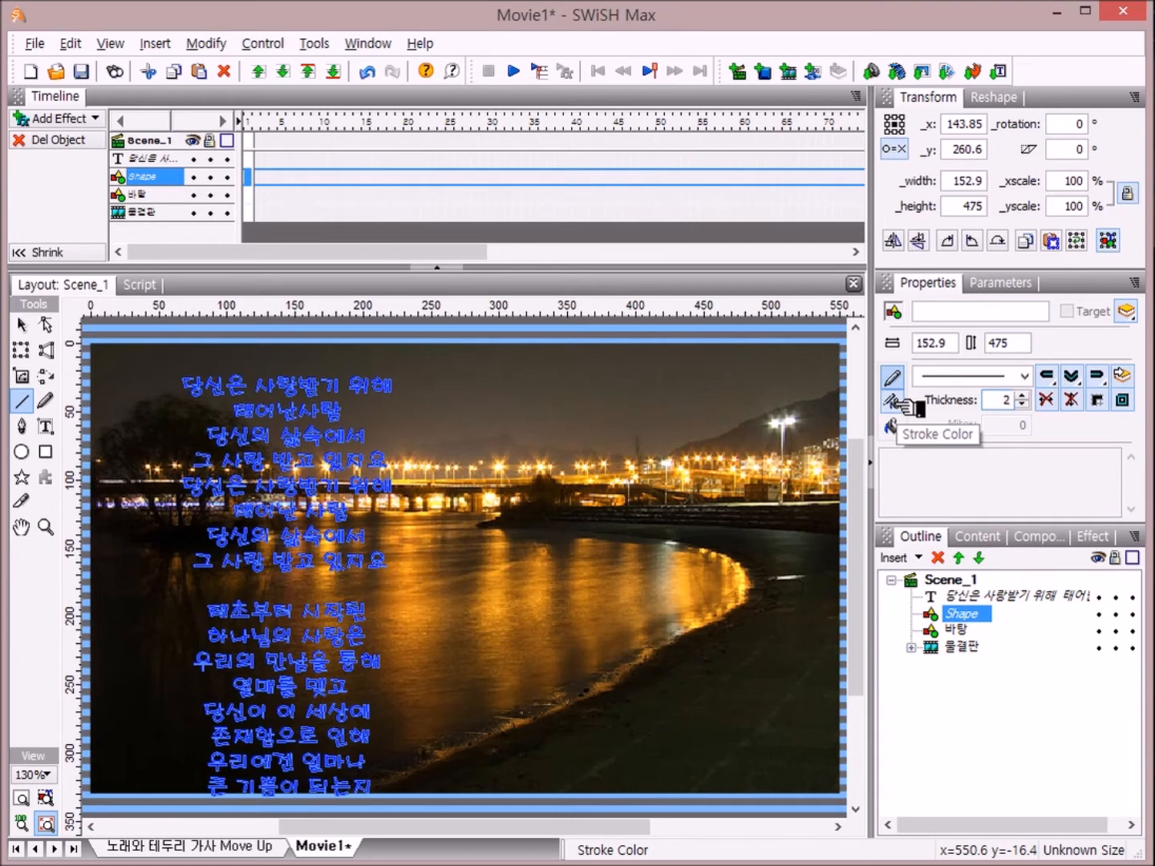
pyautogui.click(895, 401)
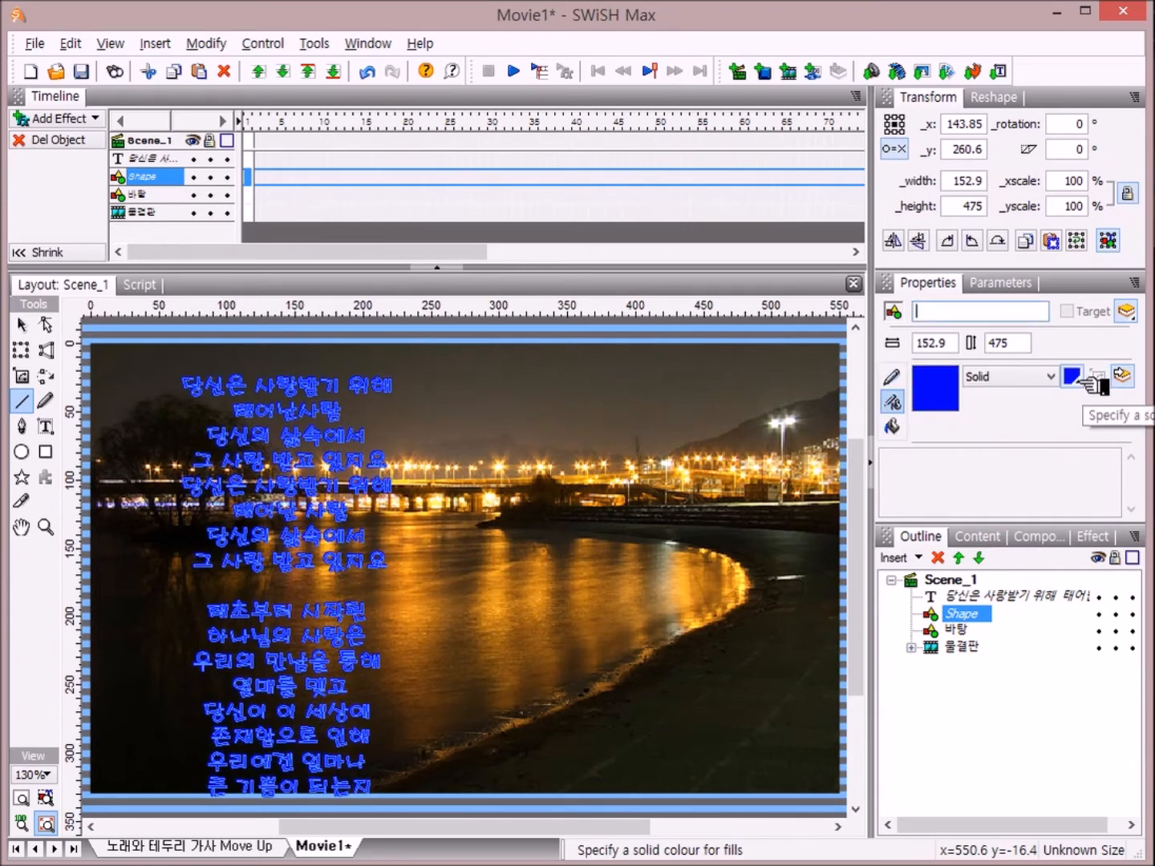
pyautogui.click(1078, 379)
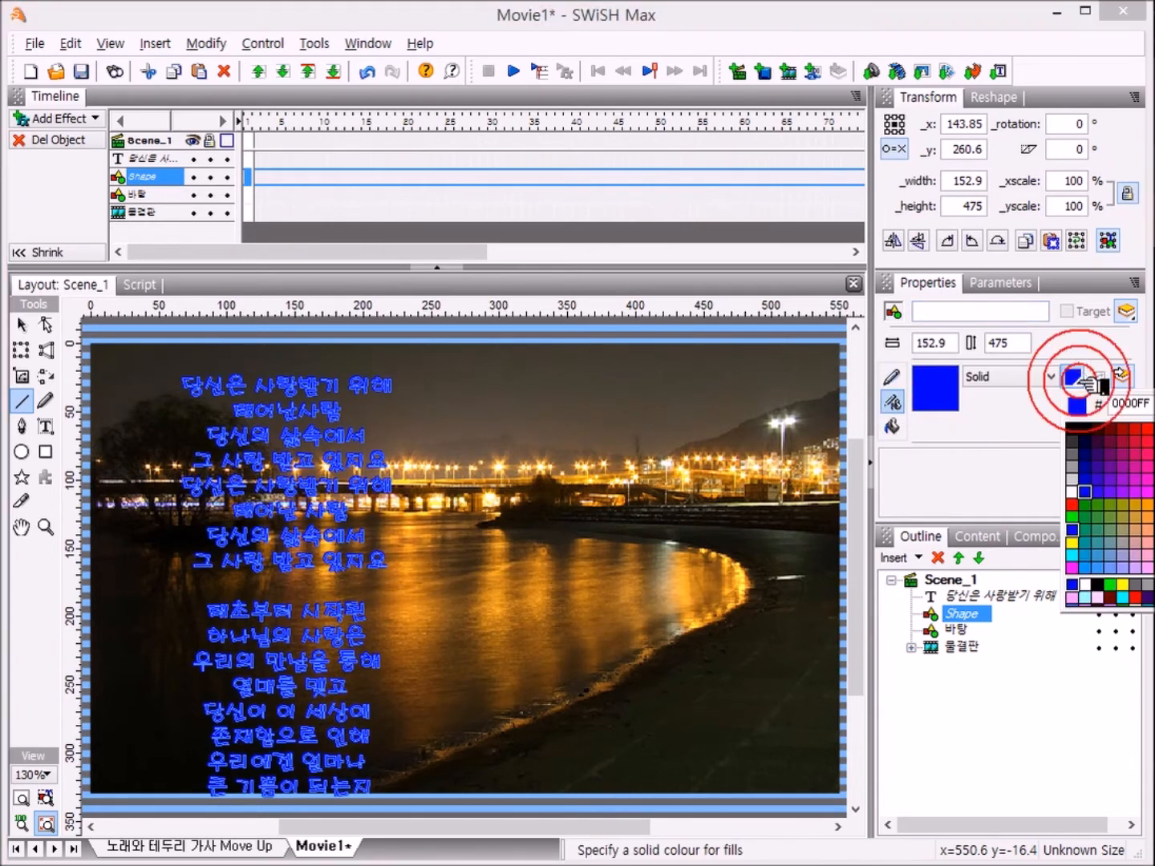
pyautogui.click(1073, 491)
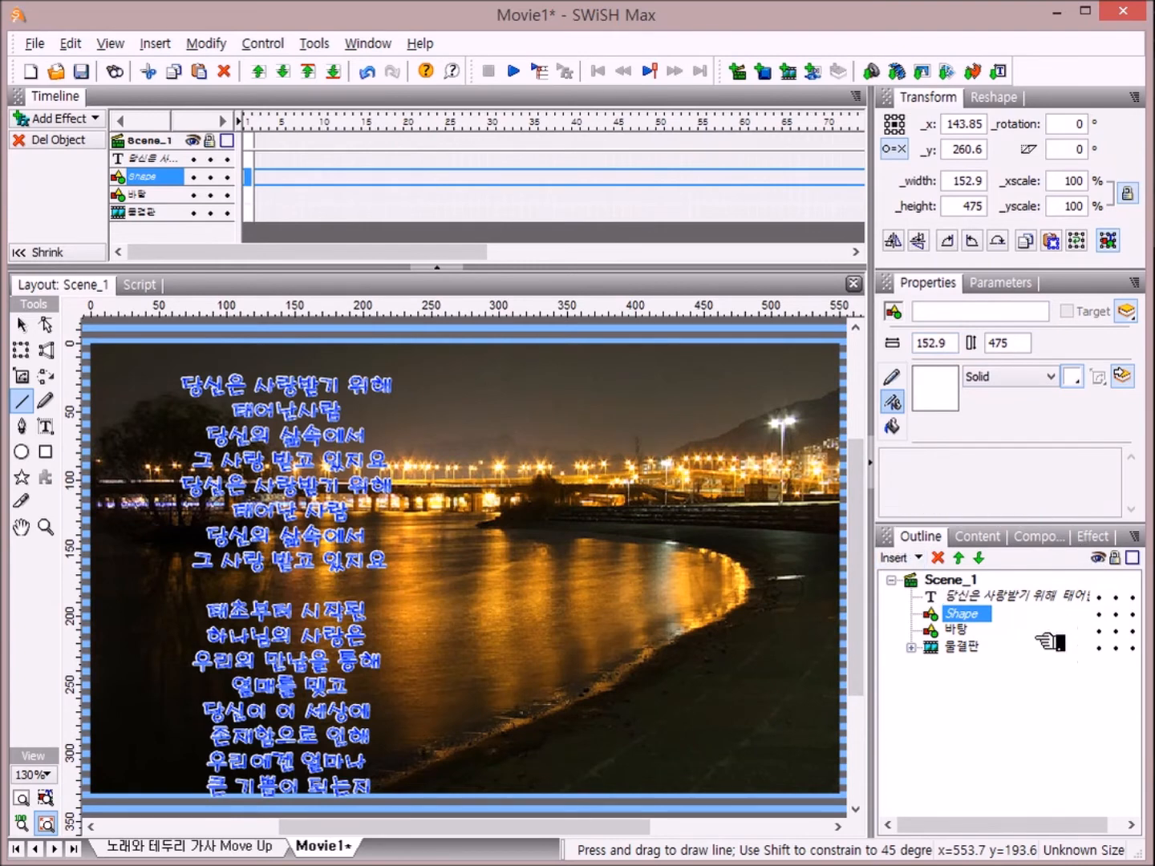
# - Group the lyrics text object together with its outlined shape as a movie clip
pyautogui.keyDown('ctrl'); pyautogui.click(934, 596); pyautogui.keyUp('ctrl')
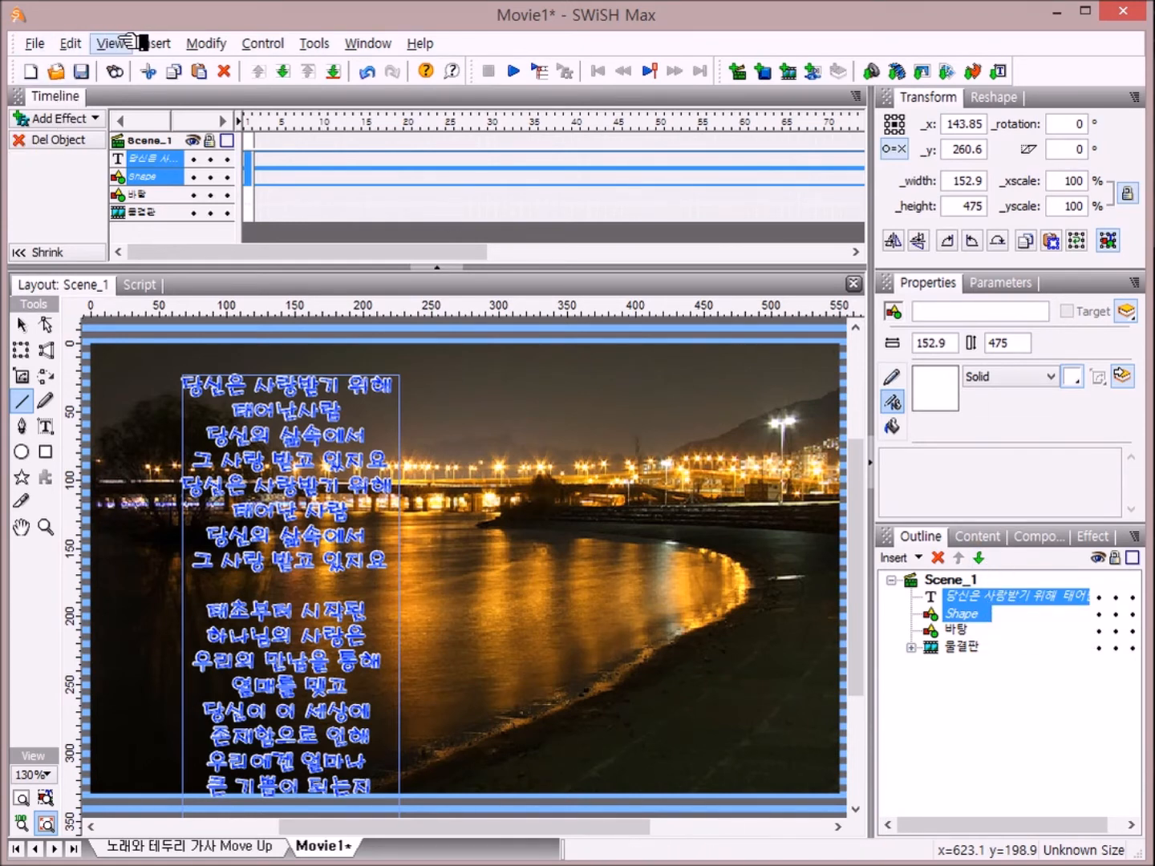
pyautogui.click(207, 44)
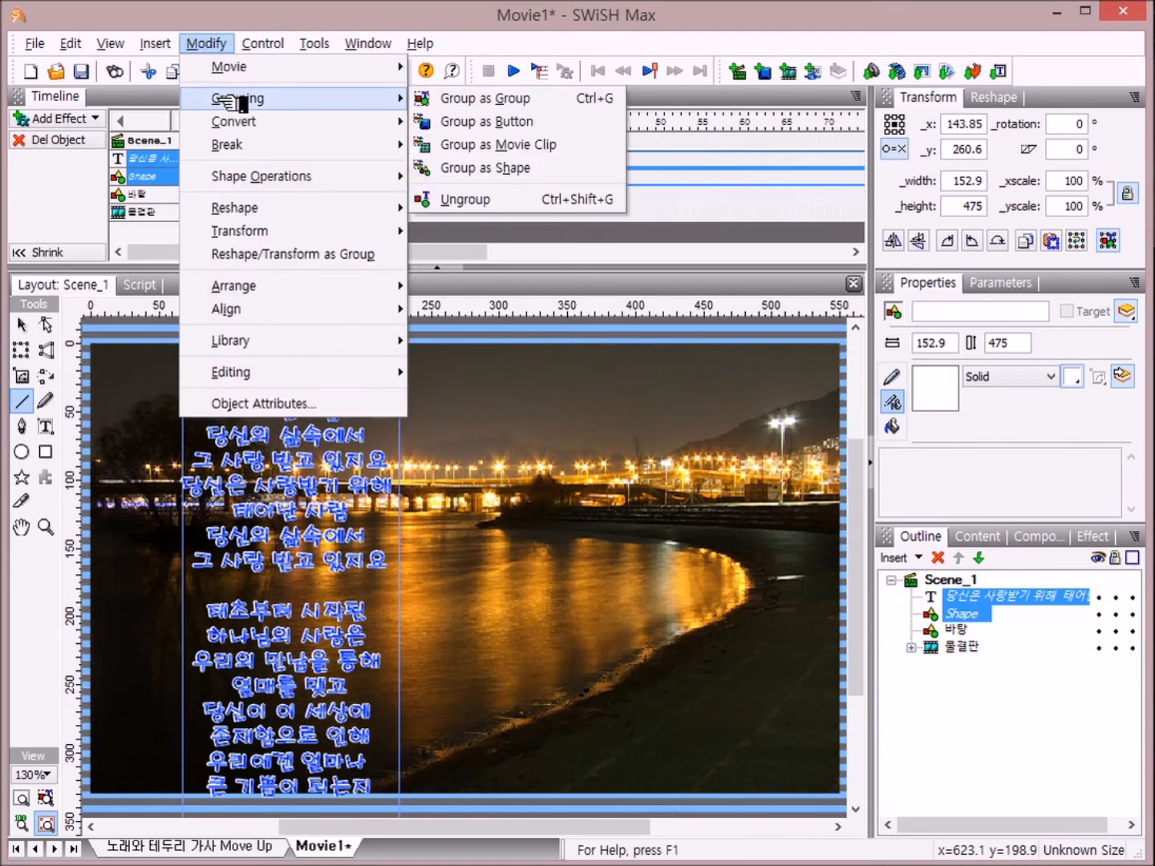
pyautogui.click(594, 145)
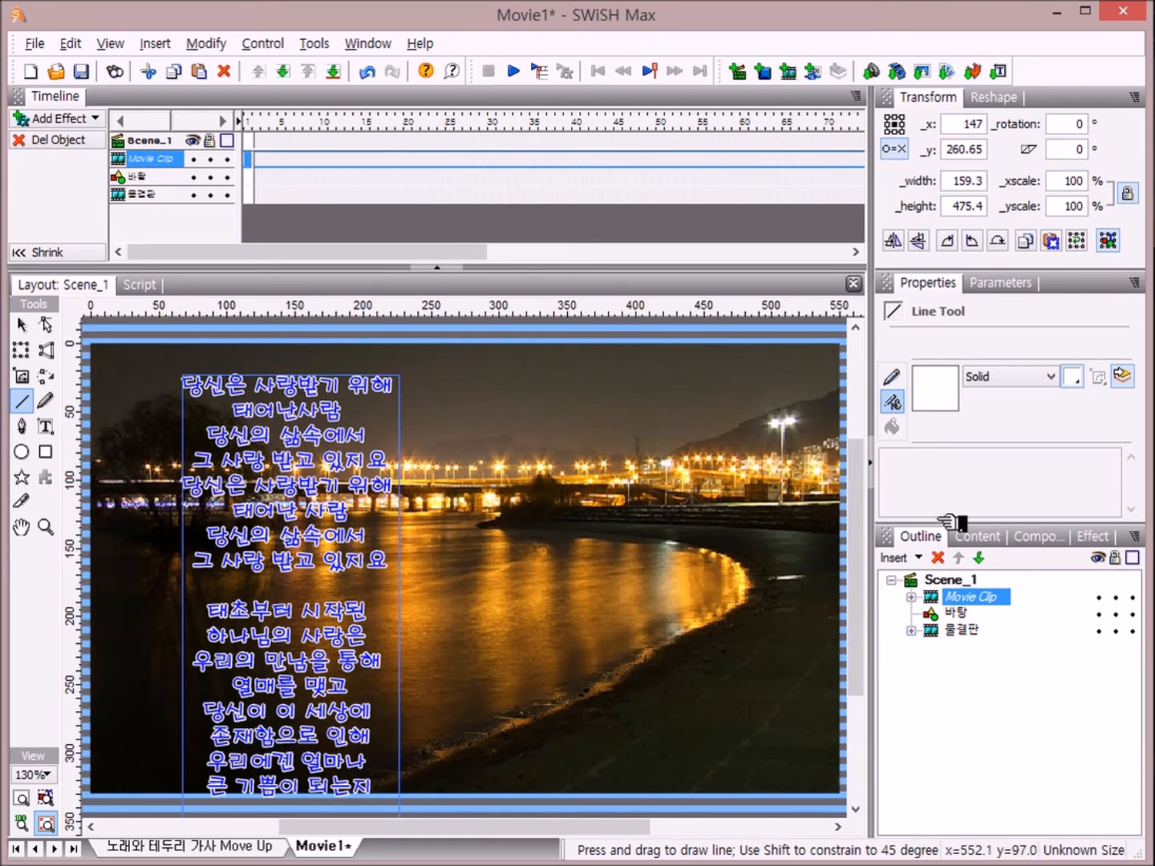
# - Draw a rectangle about 170 by 154 over the middle of the lyrics in the scene and send it behind the lyrics clip
pyautogui.click(952, 585)
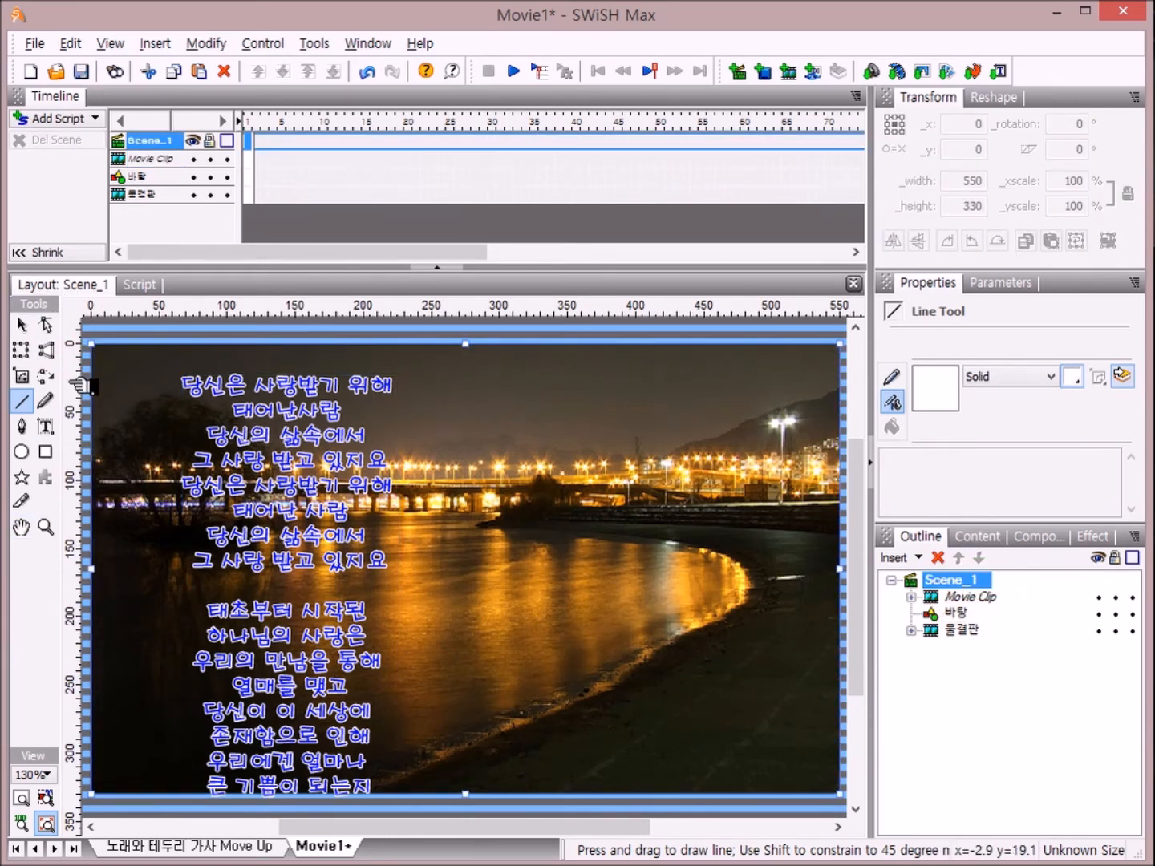
pyautogui.click(58, 455)
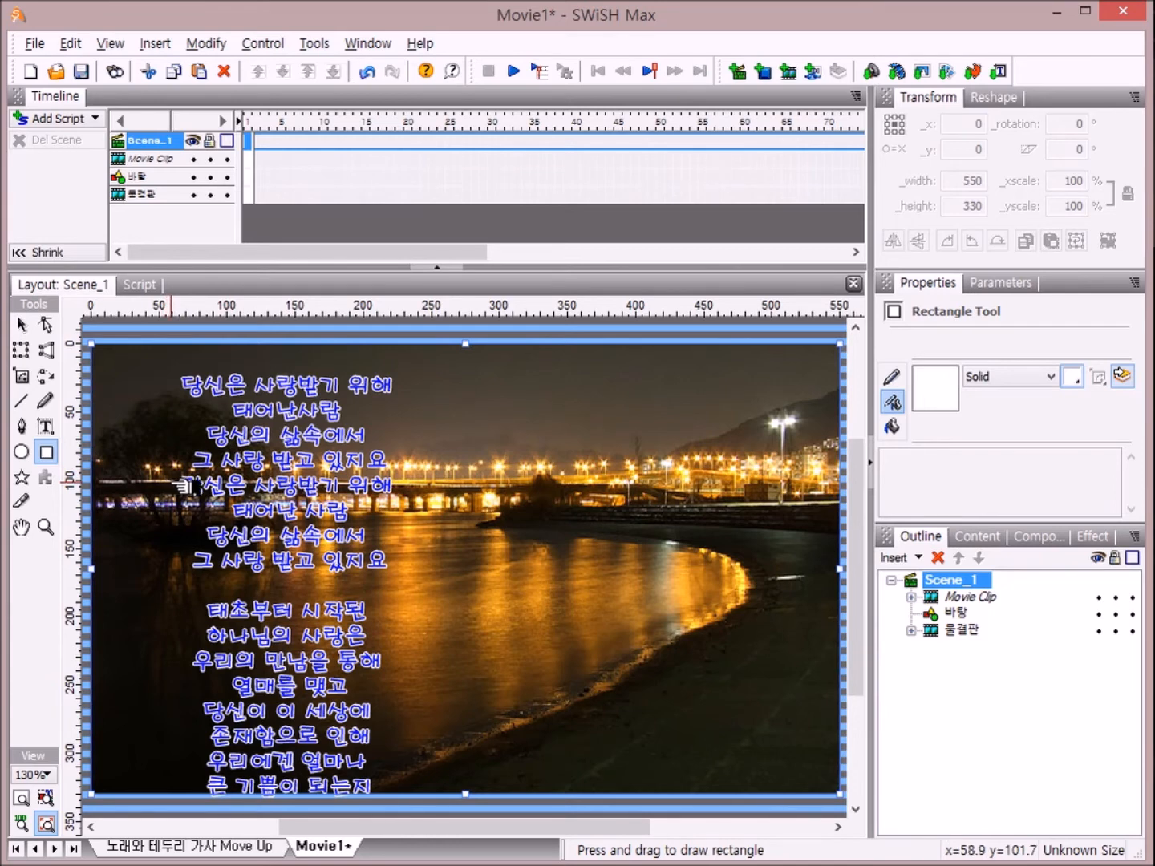
pyautogui.moveTo(171, 482); pyautogui.dragTo(401, 695)
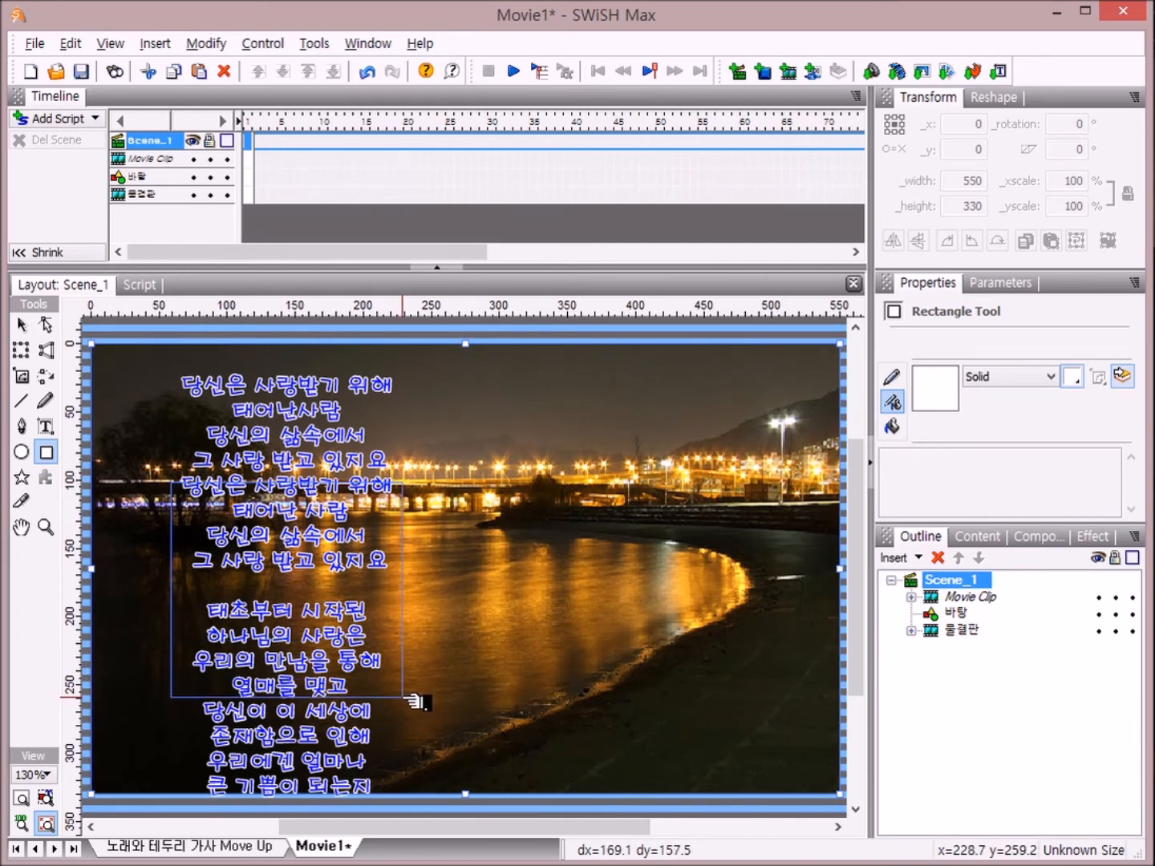
pyautogui.moveTo(403, 696); pyautogui.dragTo(401, 691)
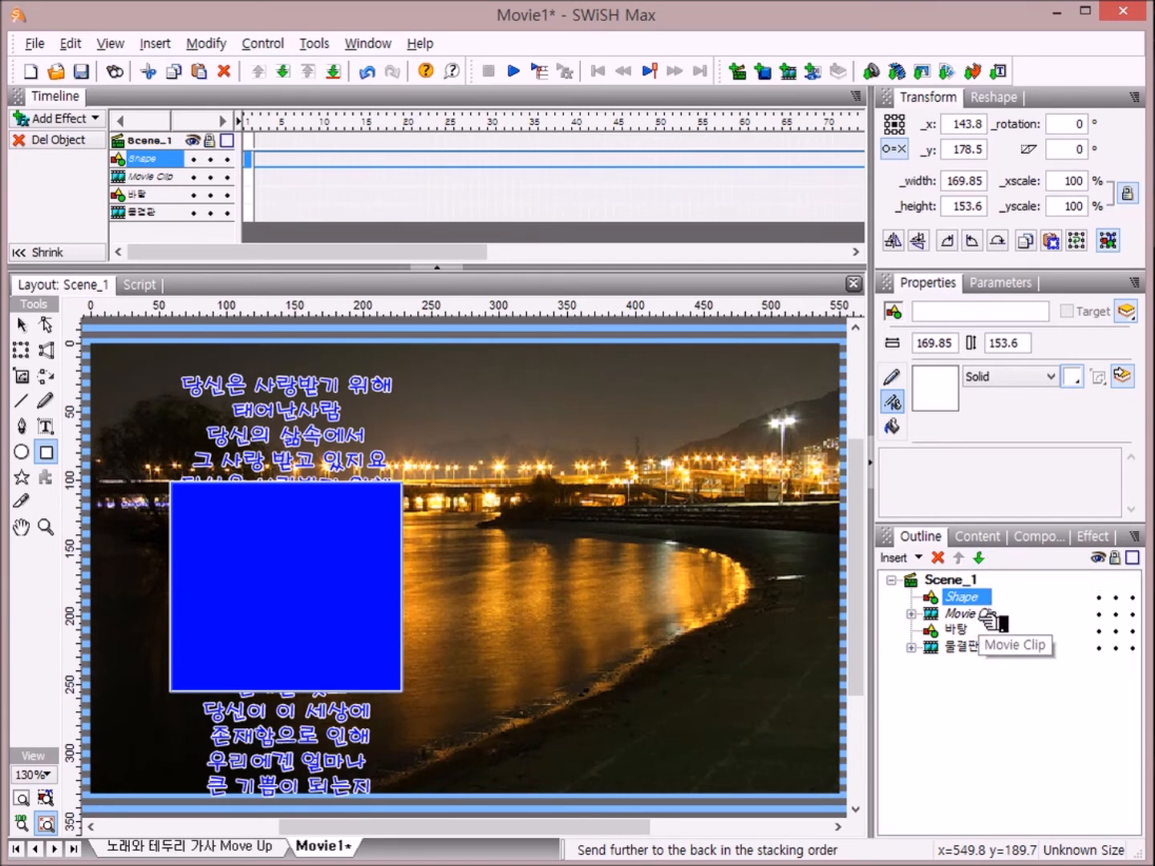
pyautogui.click(979, 557)
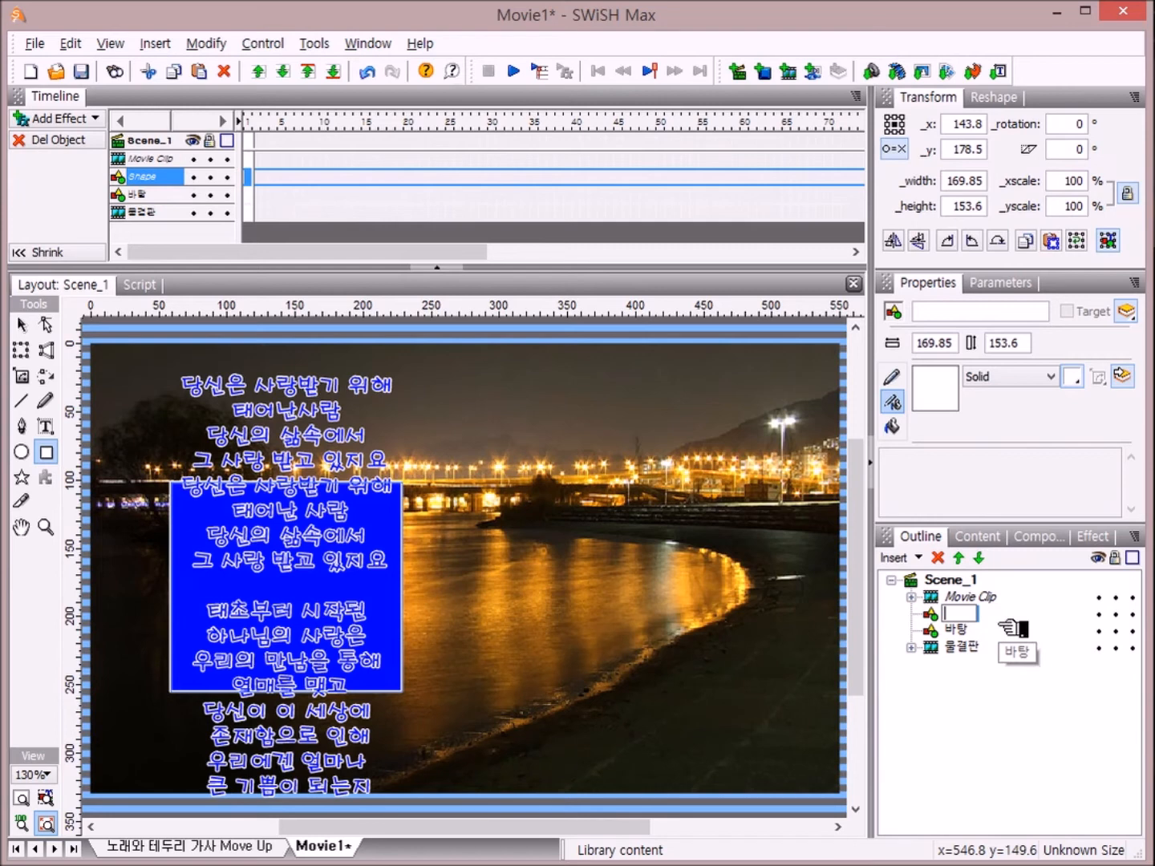
# - Name the rectangle 마스크 and the lyrics movie clip 글월
pyautogui.write('ㅁ')
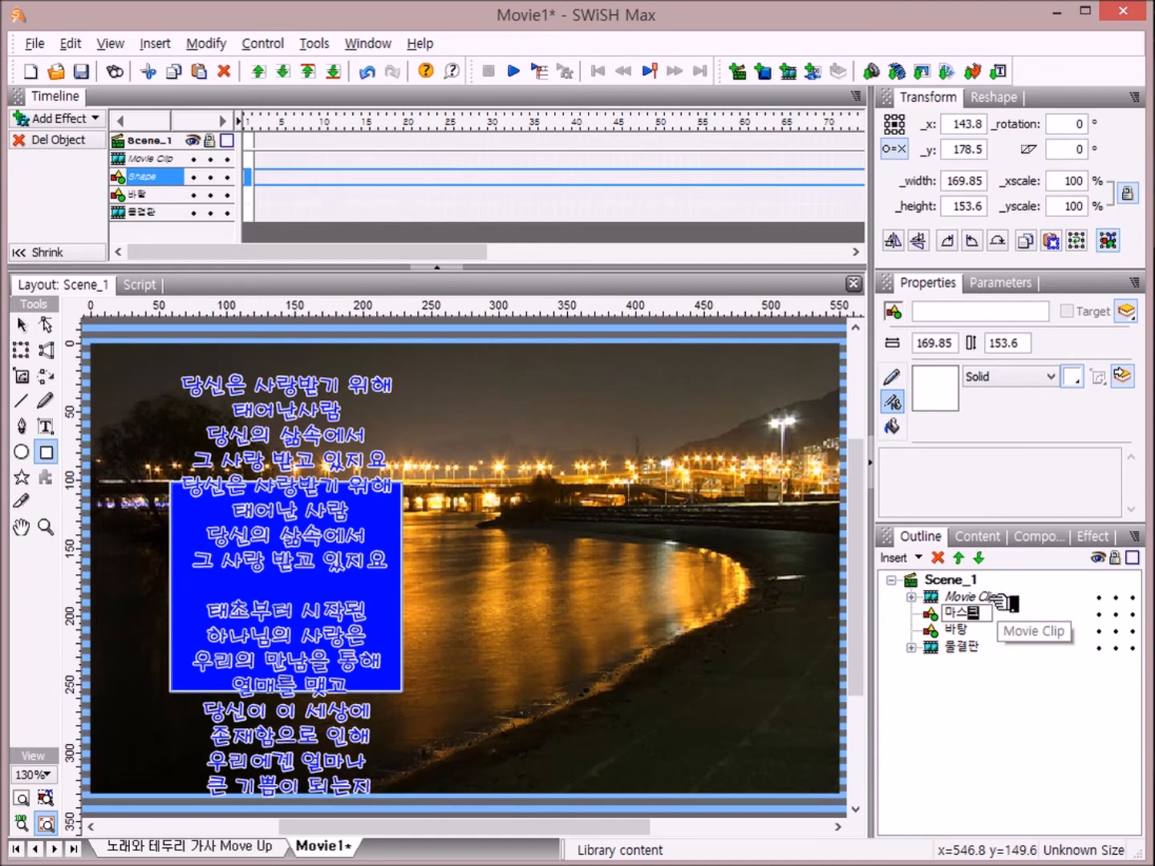
pyautogui.click(996, 602)
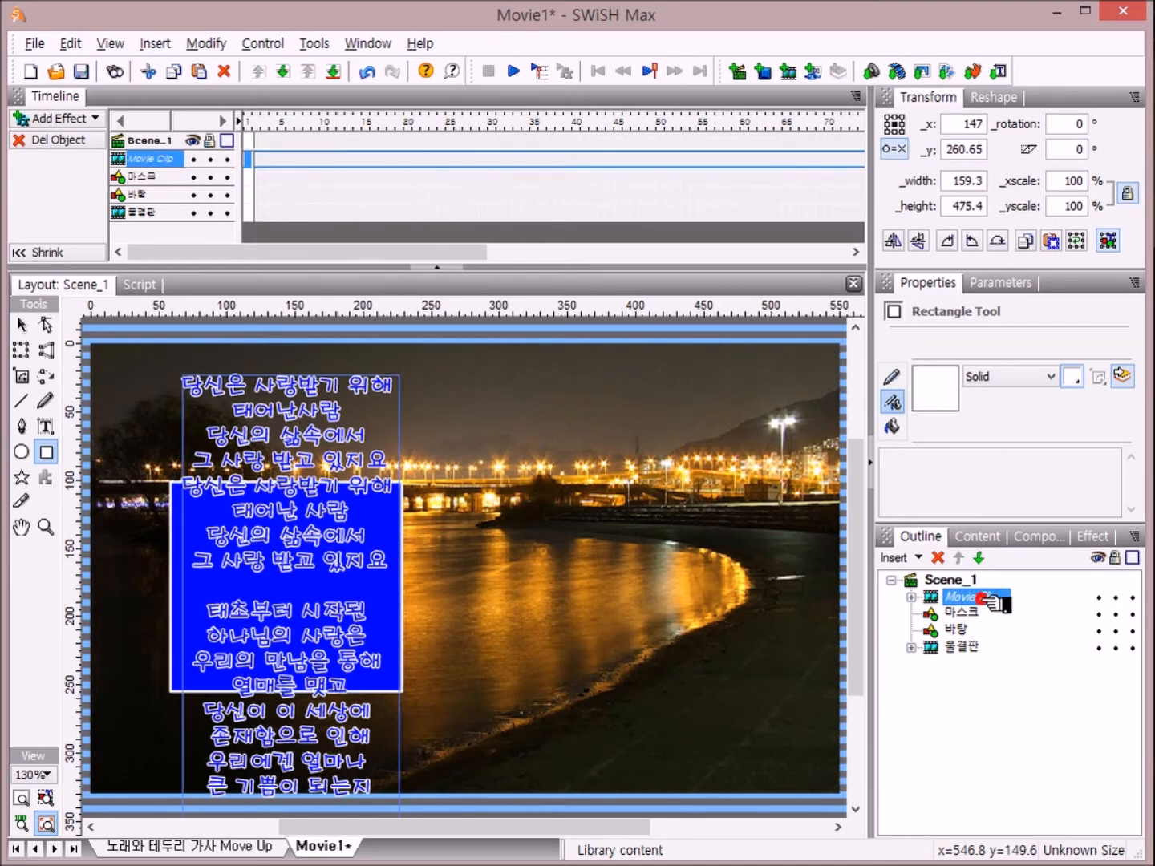
pyautogui.click(995, 603)
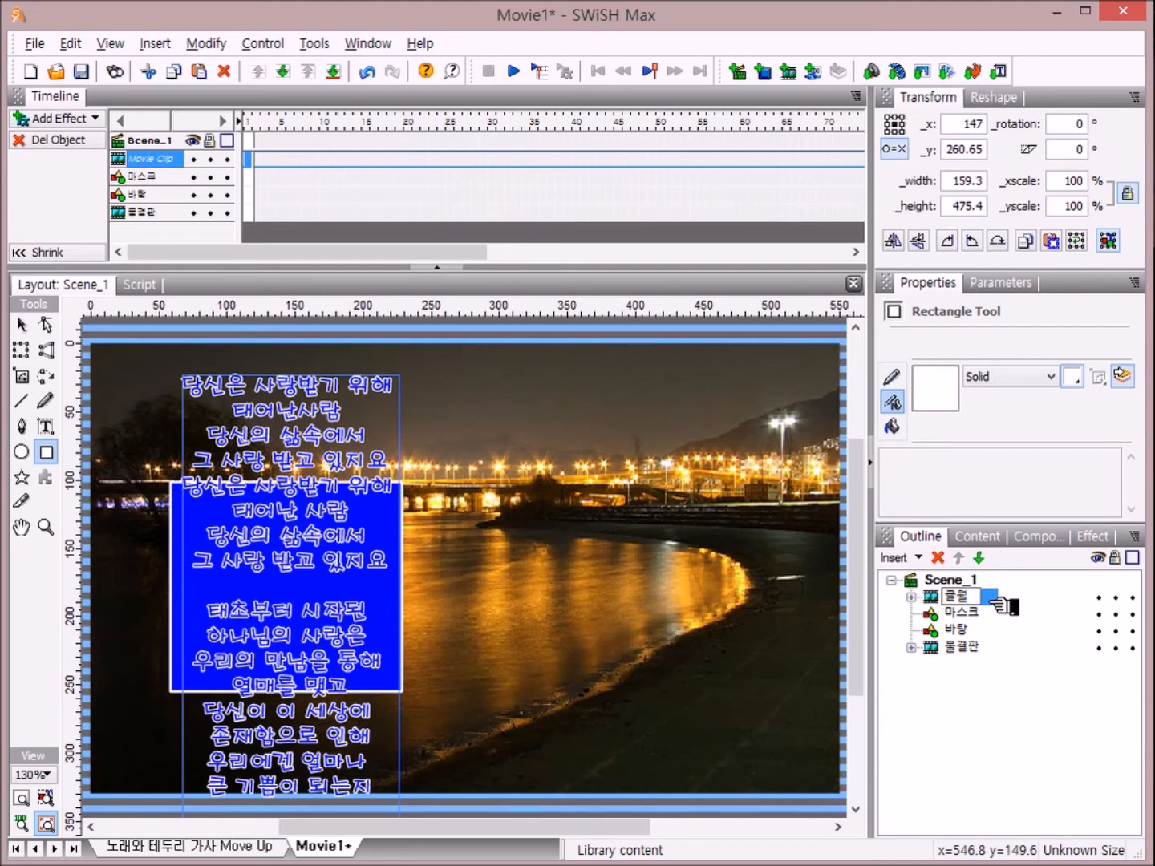
# - Move the lyrics clip straight down to y about 546, below the blue rectangle, and add a Move effect at its first frame
pyautogui.click(22, 325)
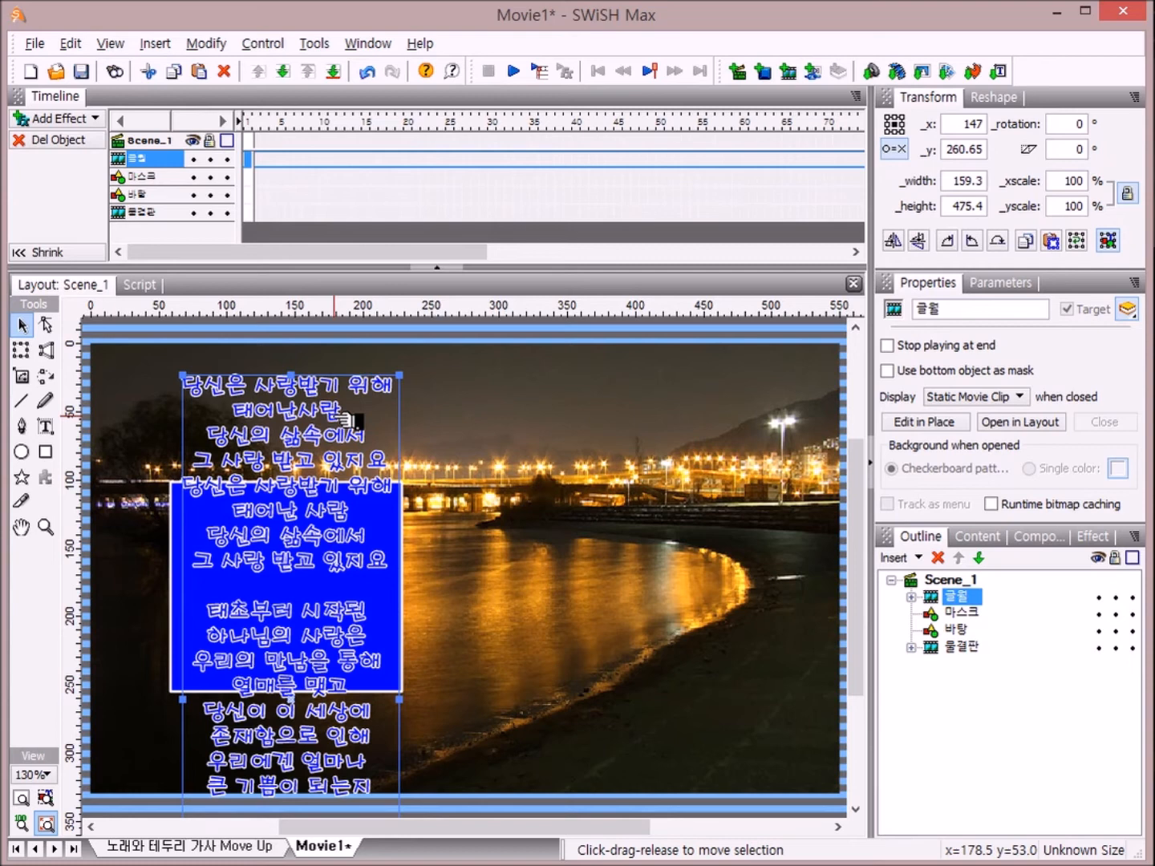
pyautogui.moveTo(345, 418); pyautogui.dragTo(338, 811)
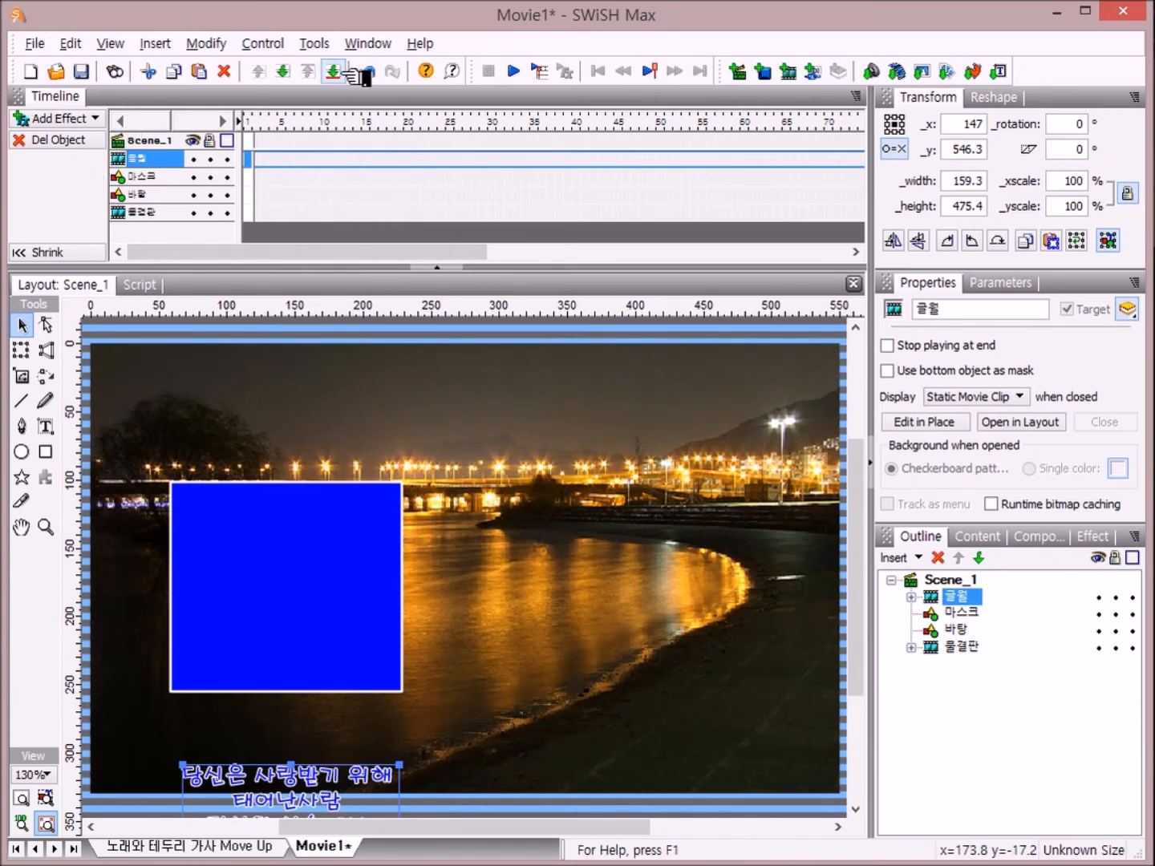
pyautogui.rightClick(250, 157)
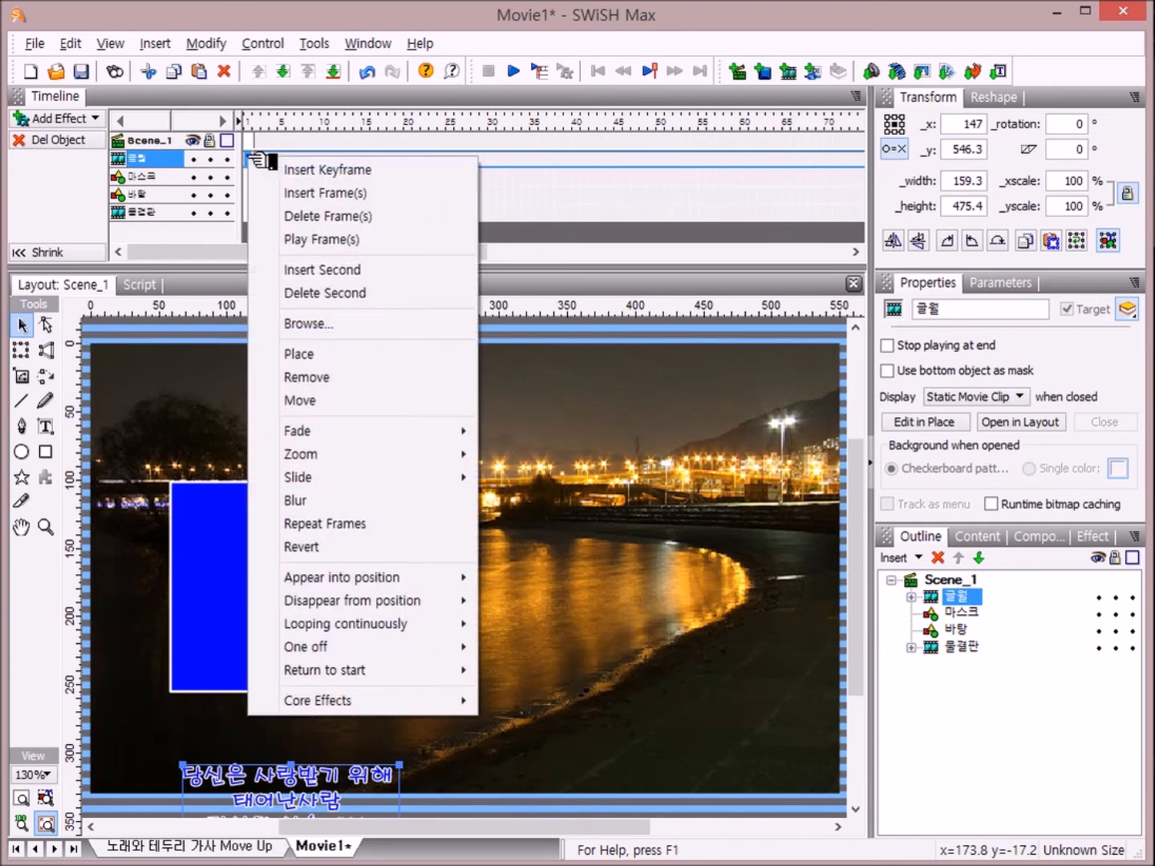
pyautogui.click(368, 408)
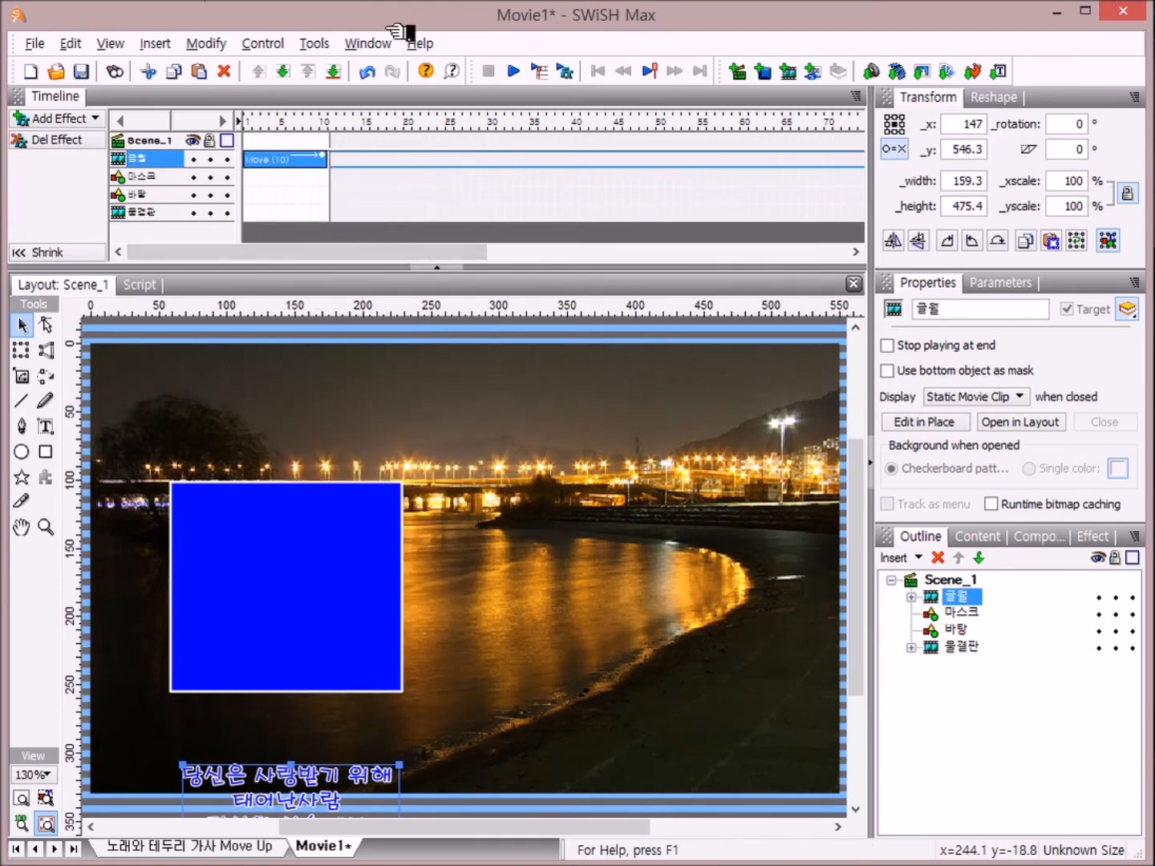
# - Set the duration of the lyrics clip's Move effect to 900 frames
pyautogui.doubleClick(318, 161)
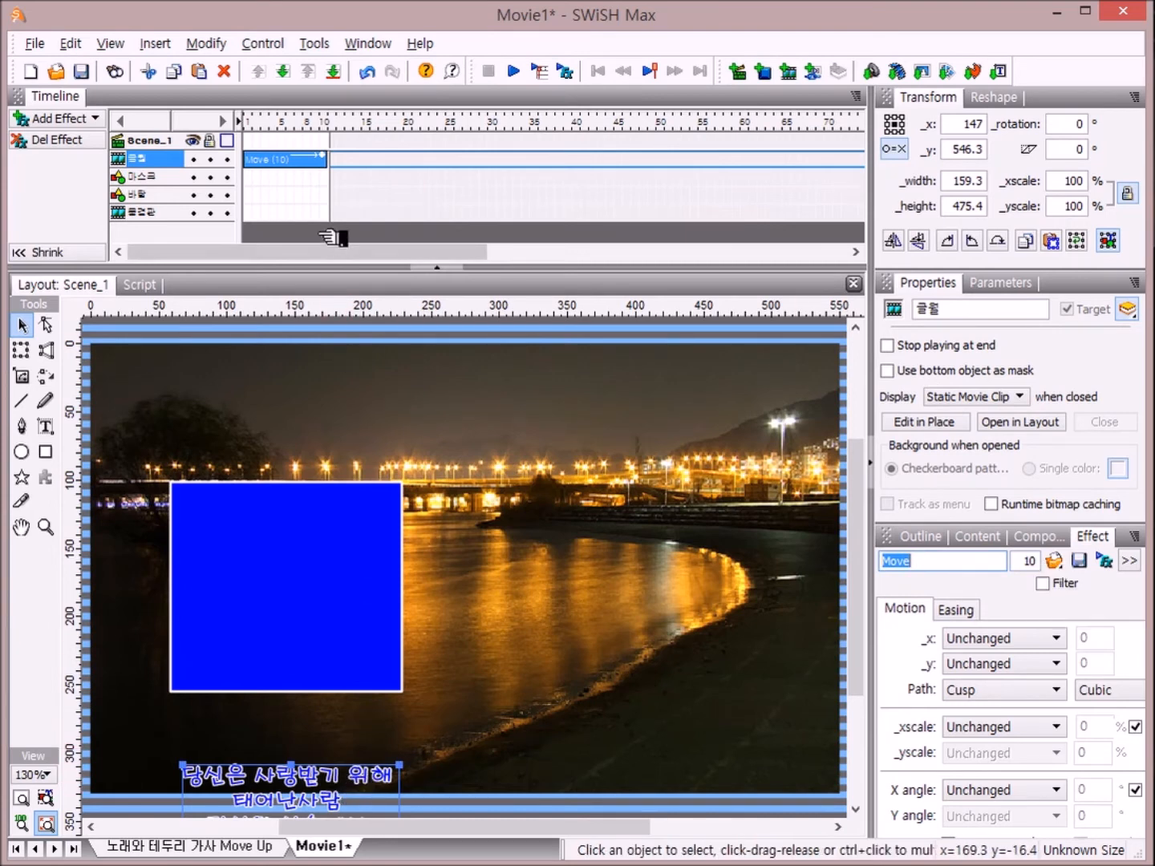
pyautogui.click(1036, 560)
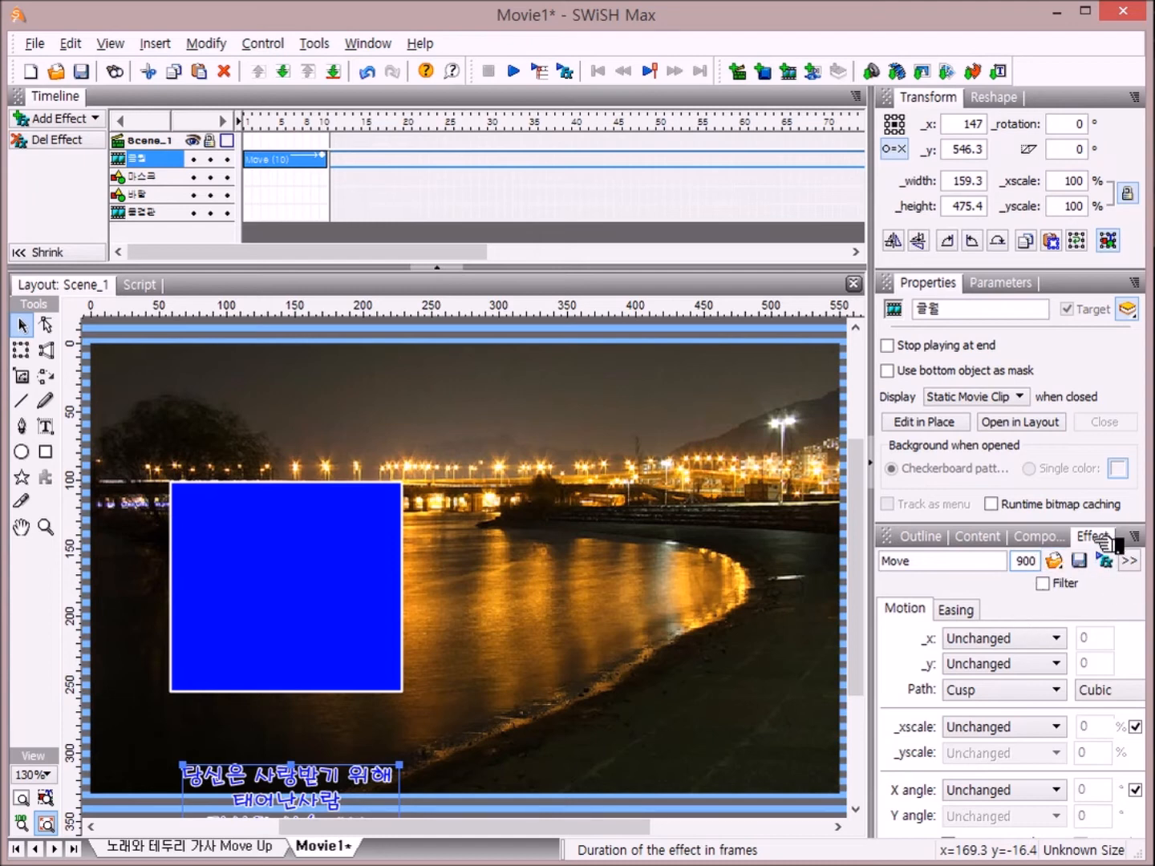
pyautogui.press('Return')
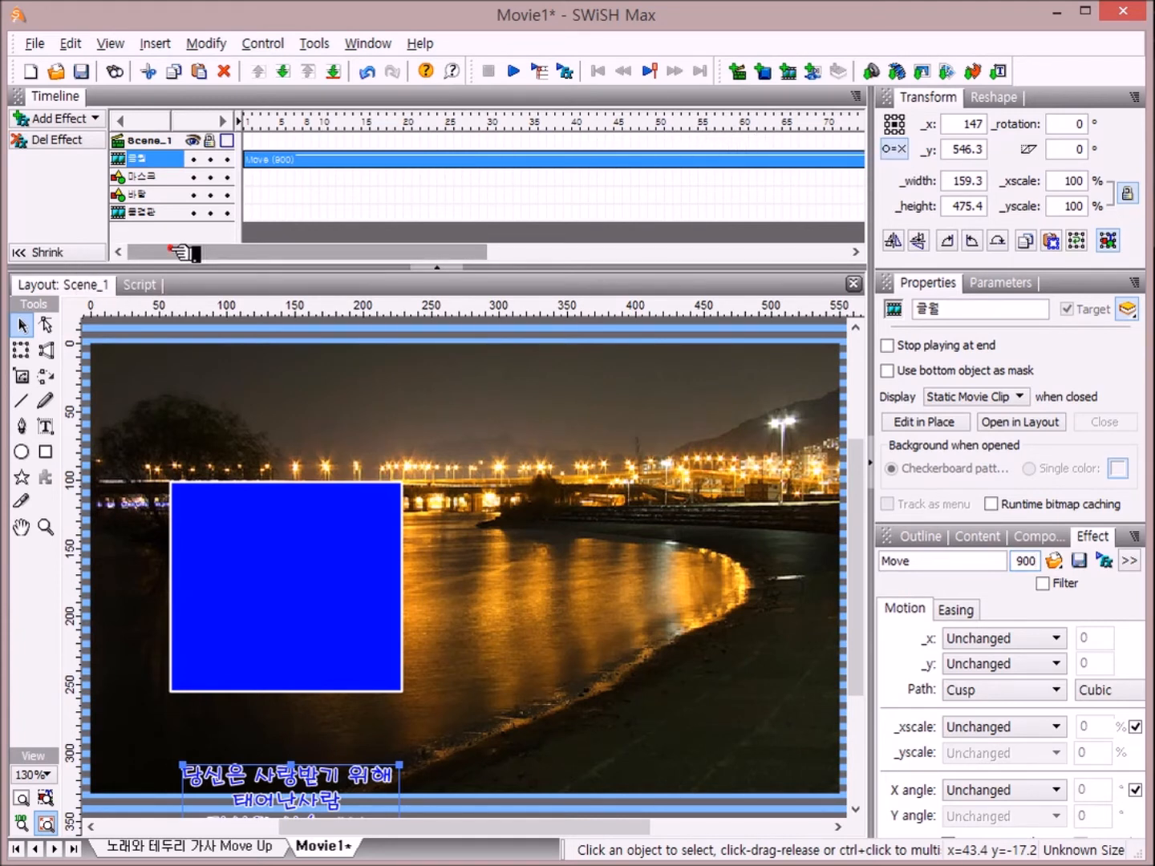
# - At frame 900, move the lyrics clip straight up past the blue rectangle to y about -224
pyautogui.moveTo(185, 252); pyautogui.dragTo(603, 269)
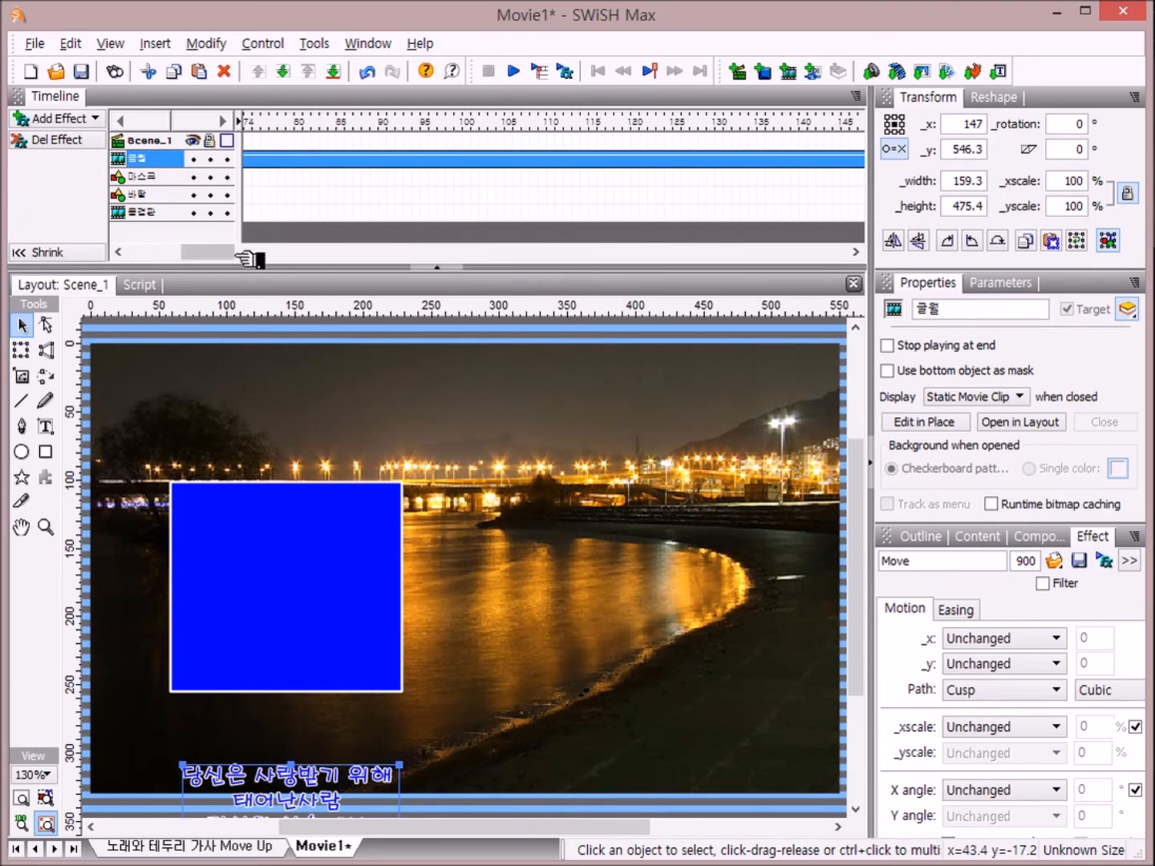
pyautogui.moveTo(228, 253); pyautogui.dragTo(813, 265)
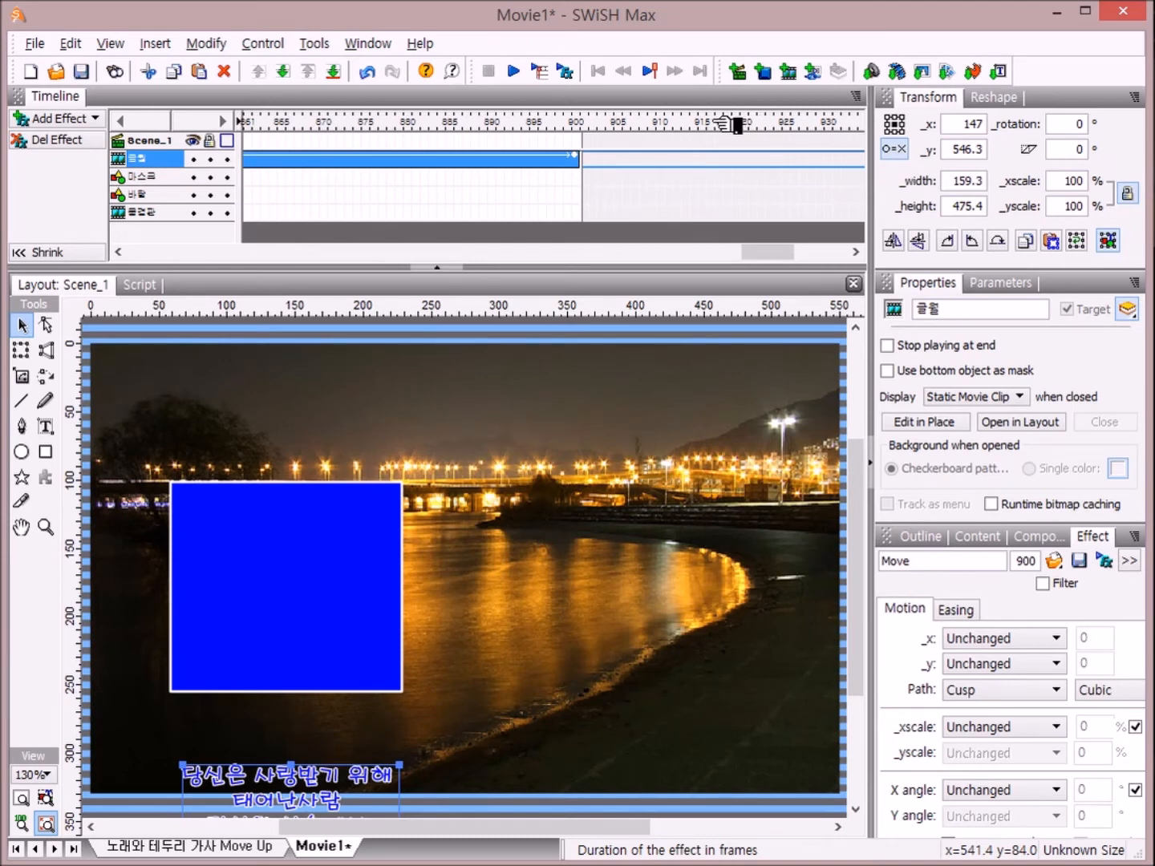
pyautogui.click(580, 124)
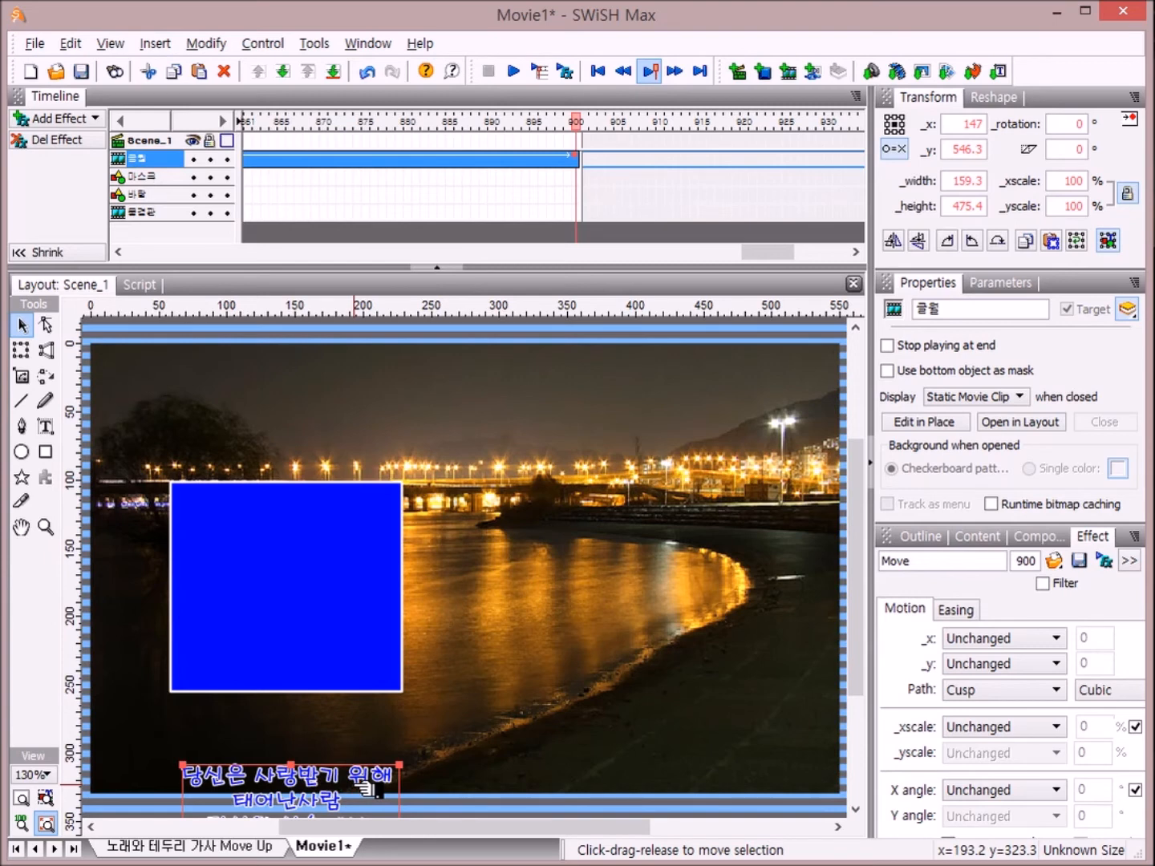
pyautogui.moveTo(367, 787); pyautogui.dragTo(427, 368)
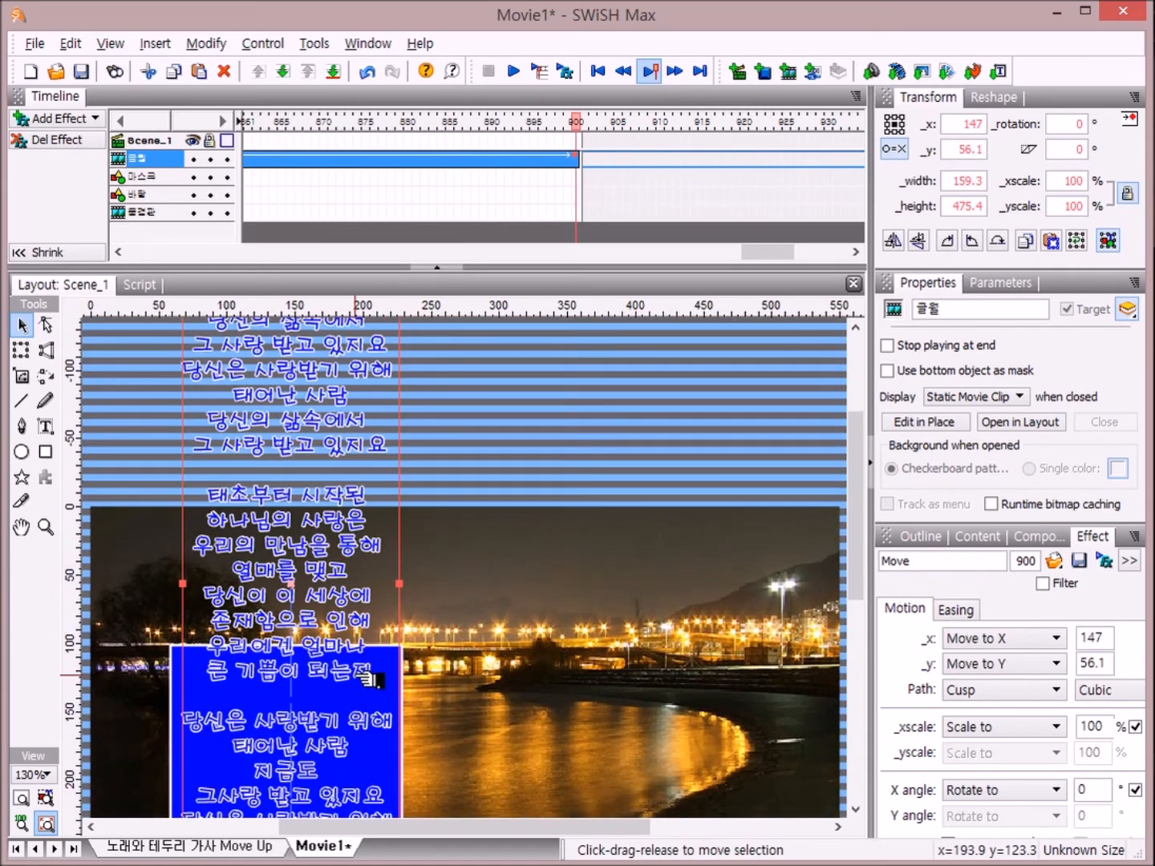
pyautogui.moveTo(379, 676); pyautogui.dragTo(405, 316)
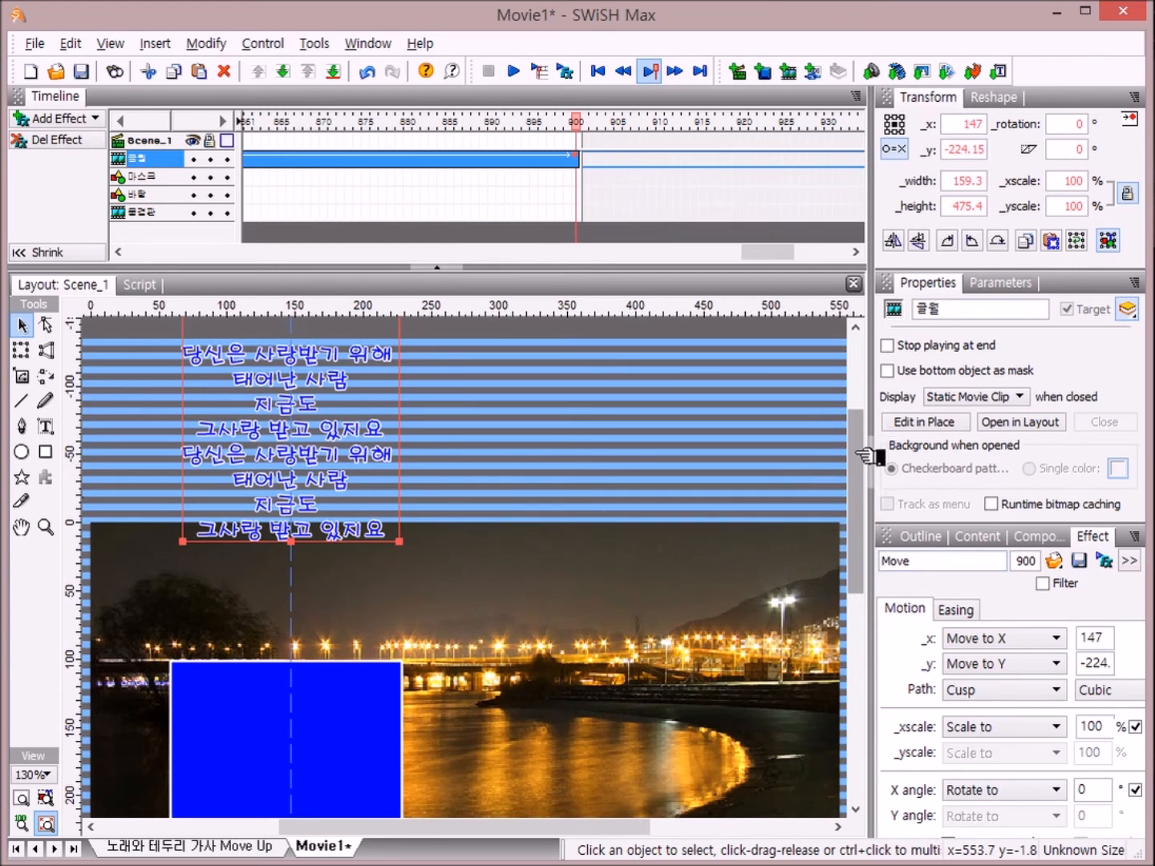
pyautogui.moveTo(862, 454); pyautogui.dragTo(880, 517)
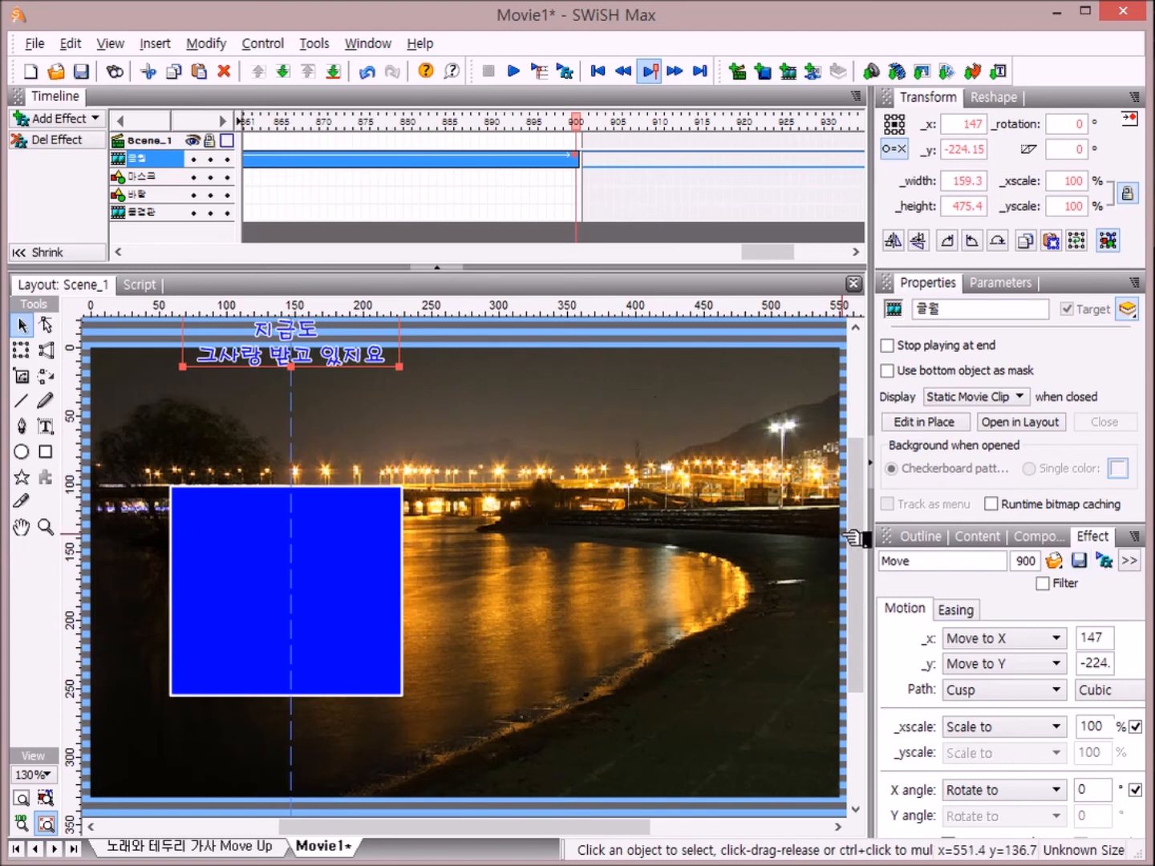
# - Group the lyrics clip 글월 and the rectangle 마스크 as a movie clip that uses its bottom object as mask
pyautogui.click(937, 538)
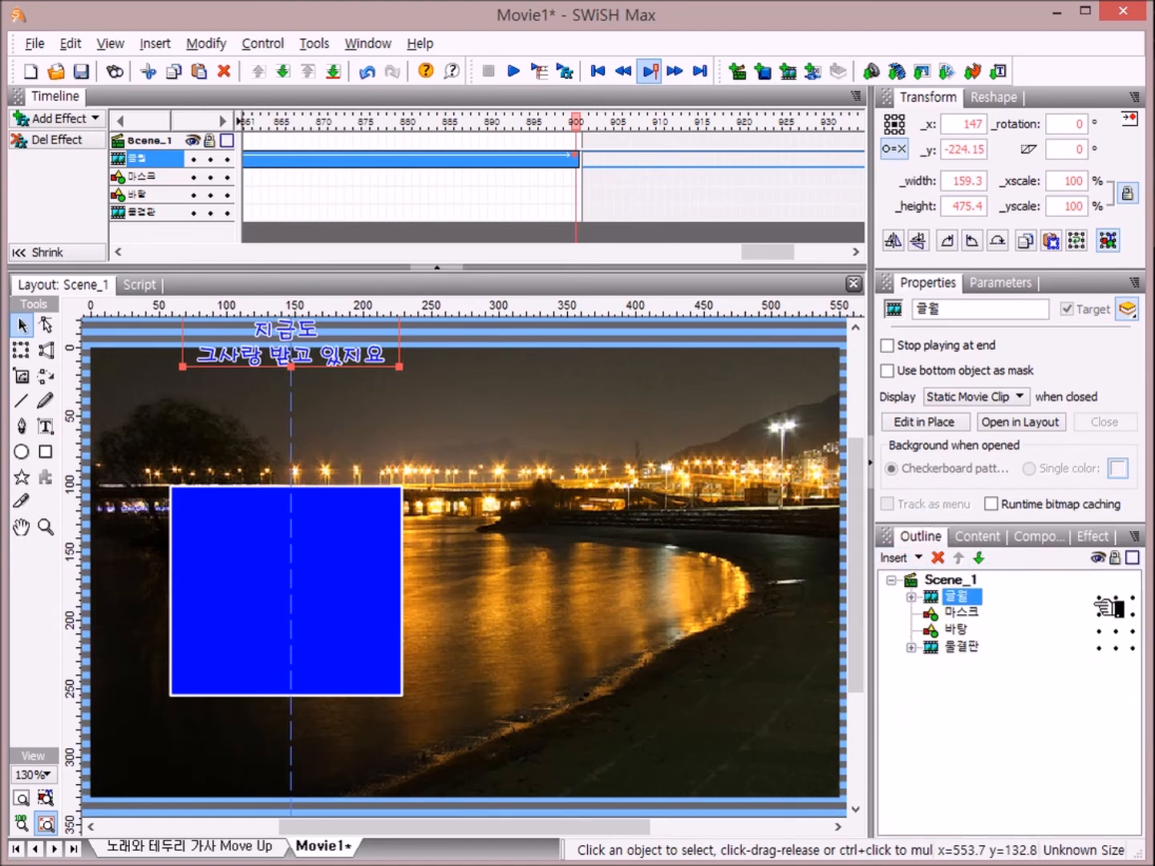
pyautogui.click(954, 612)
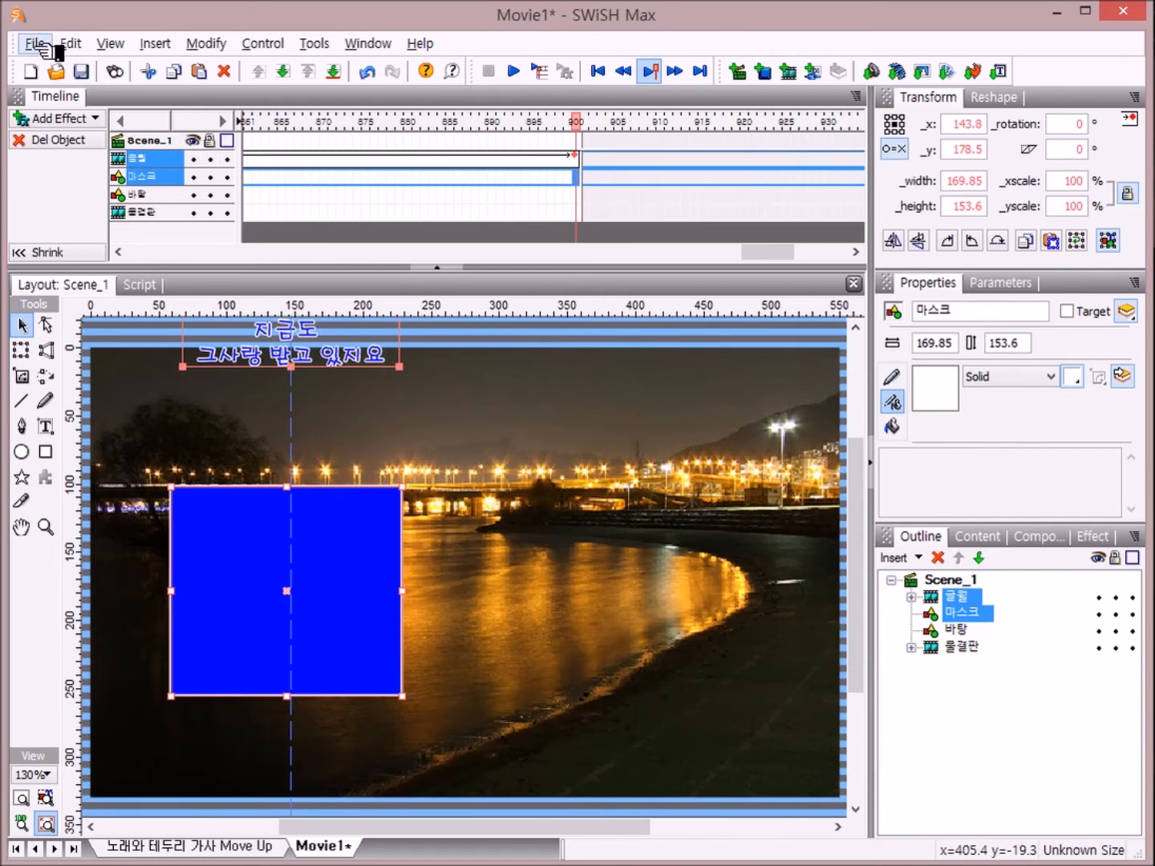
pyautogui.click(215, 46)
pyautogui.moveTo(236, 98)
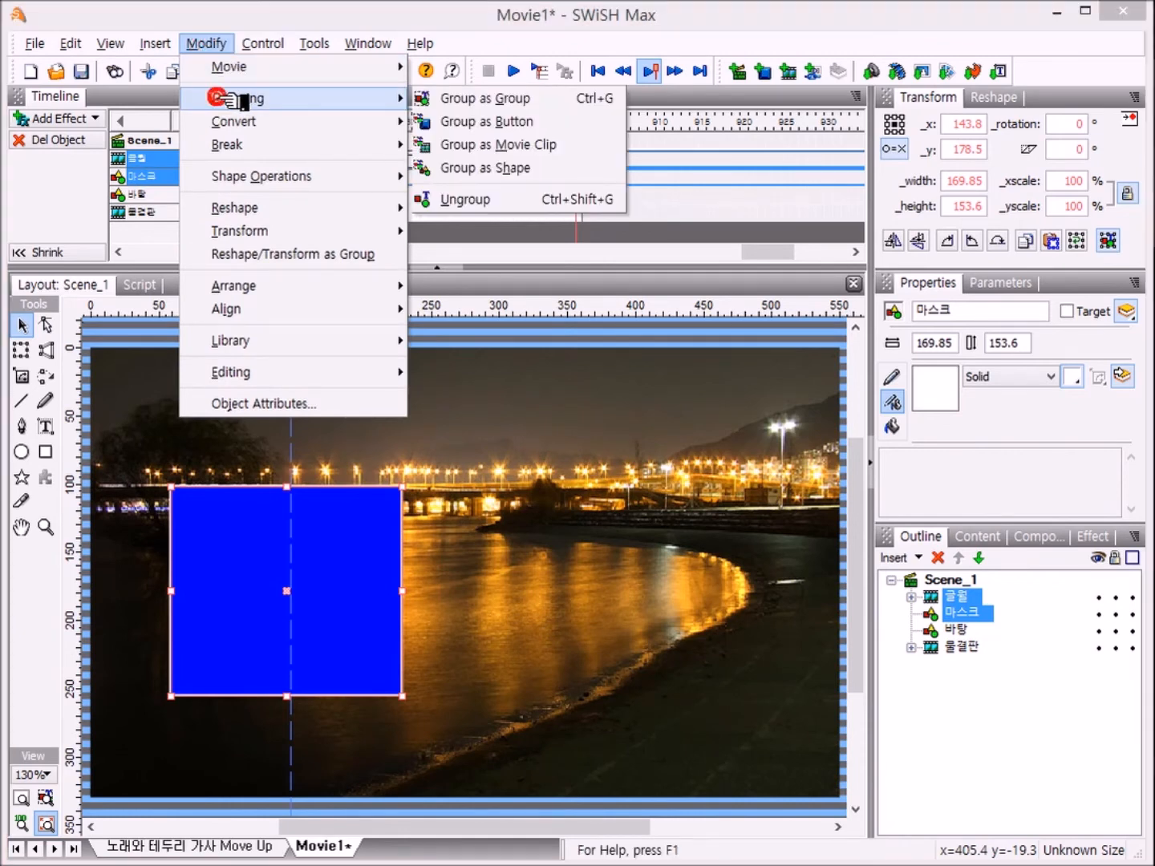
pyautogui.click(583, 145)
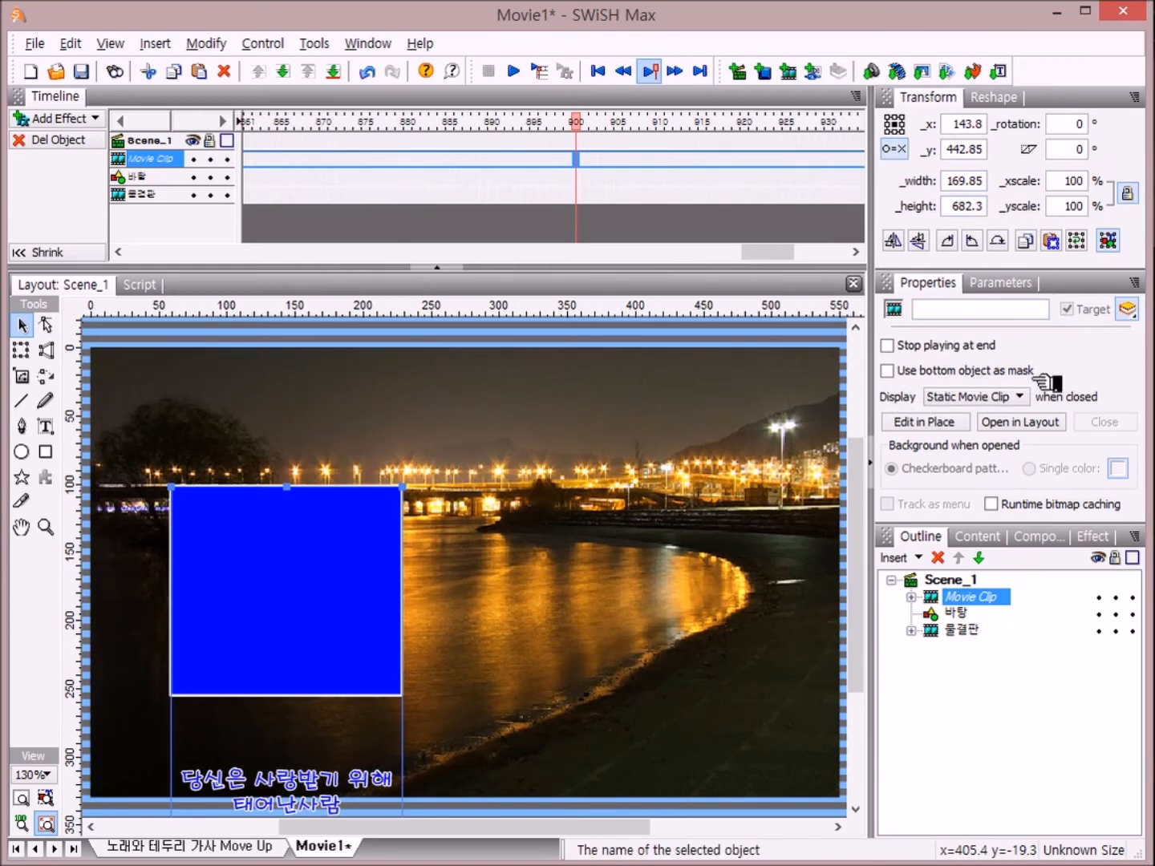
pyautogui.click(886, 370)
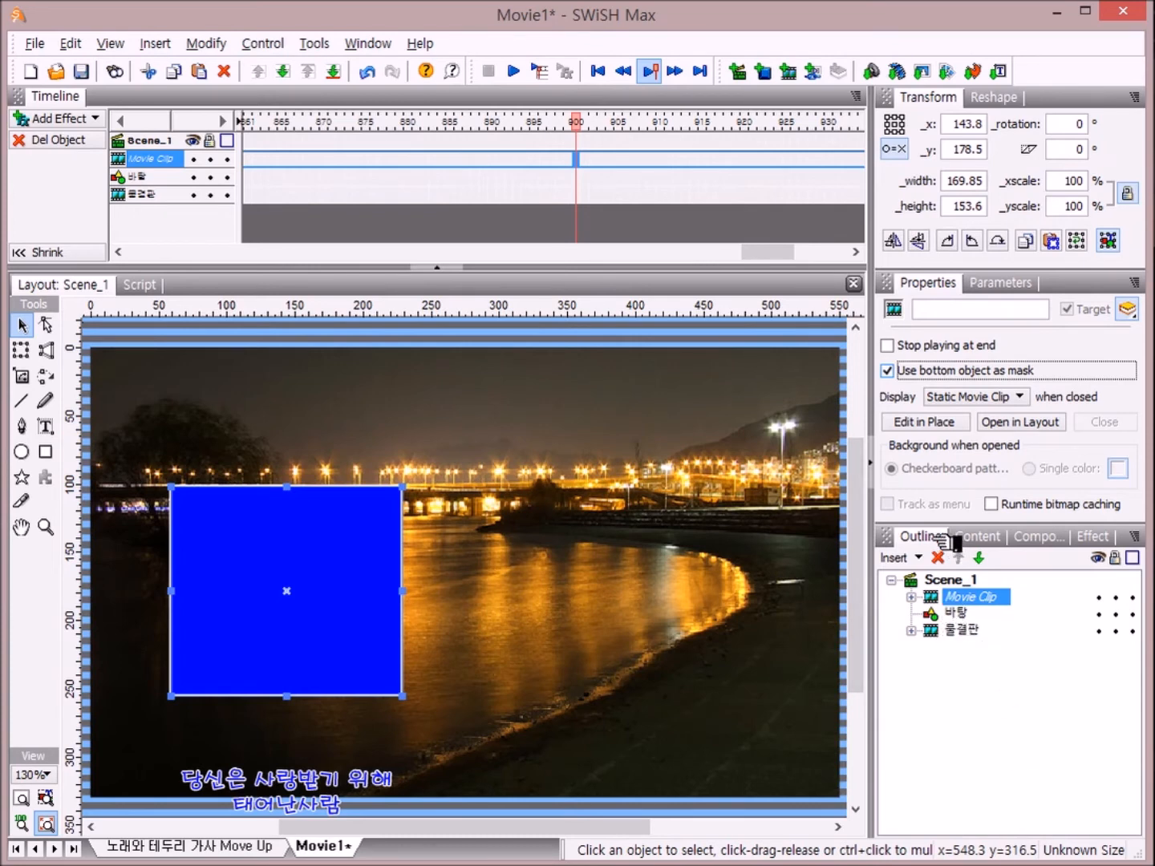
# - Bring the ripple clip 물결판 in front of the 바탕 photo in the stacking order and play the movie
pyautogui.click(949, 630)
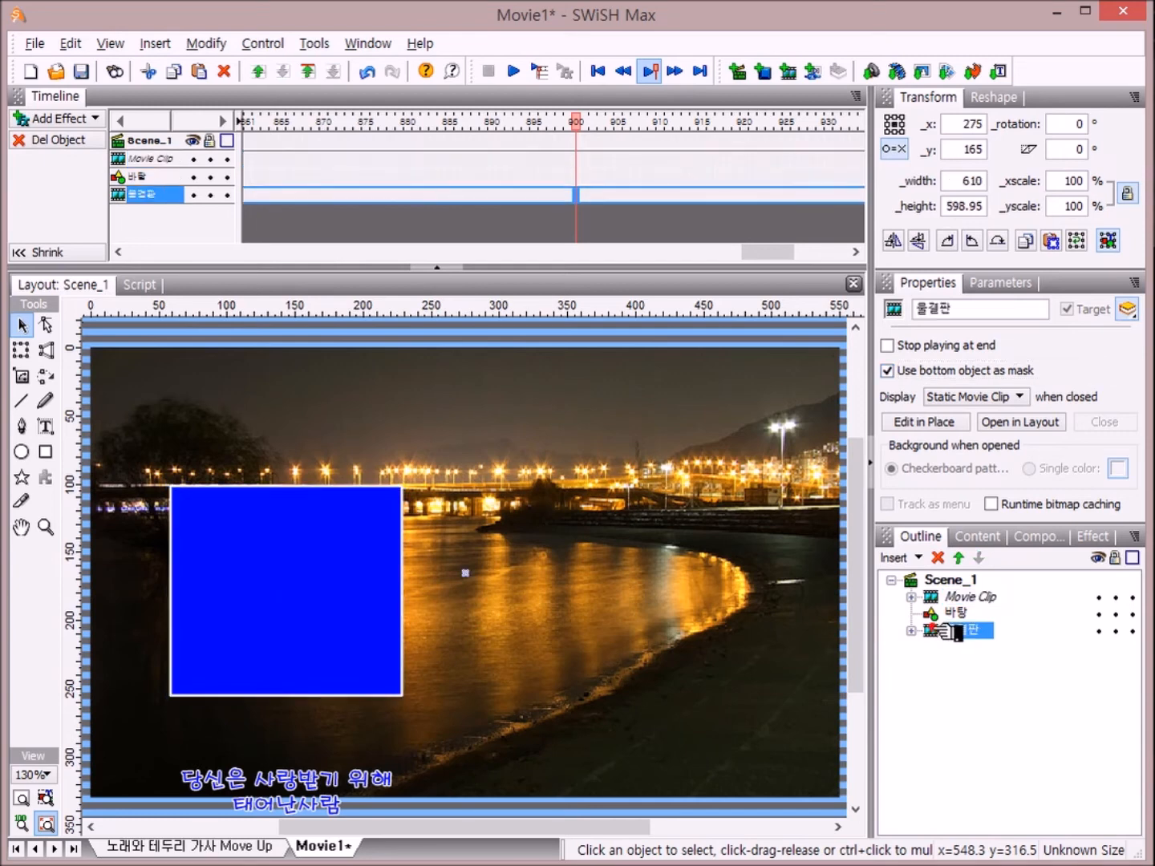
pyautogui.click(958, 557)
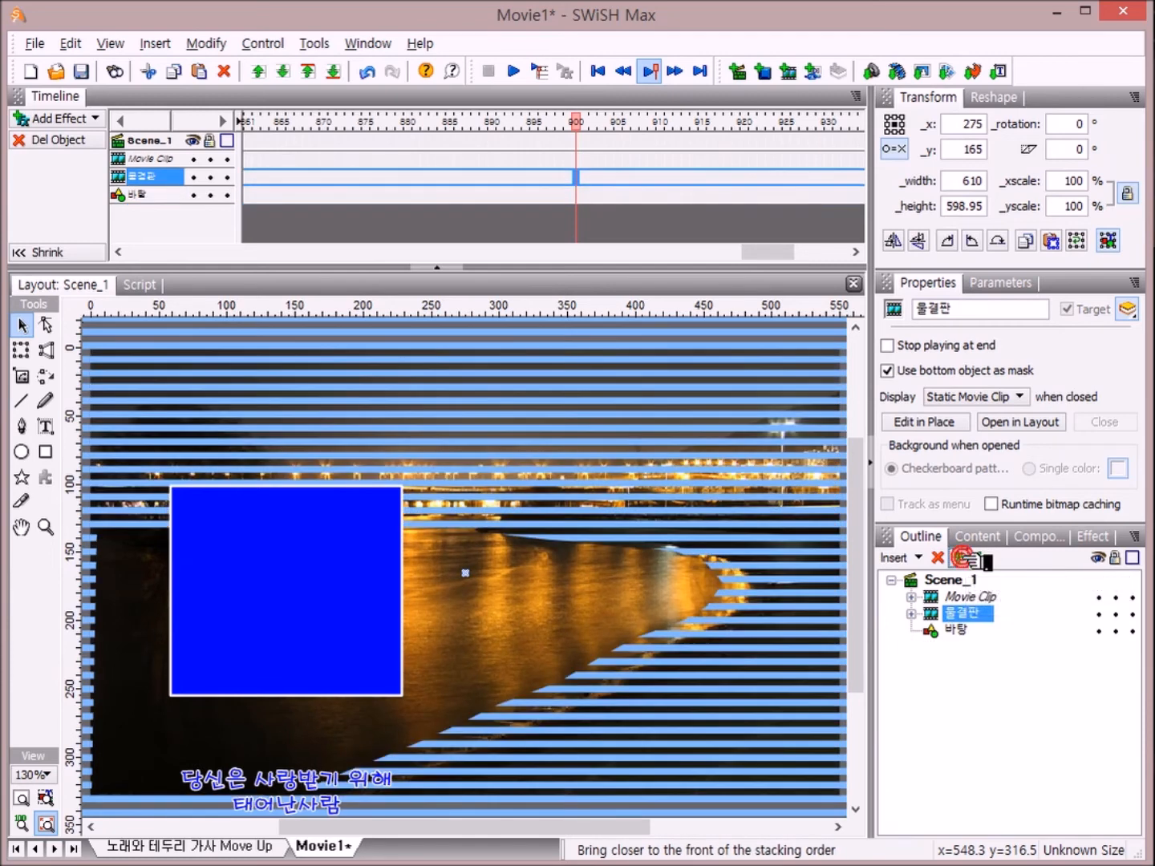
pyautogui.click(518, 72)
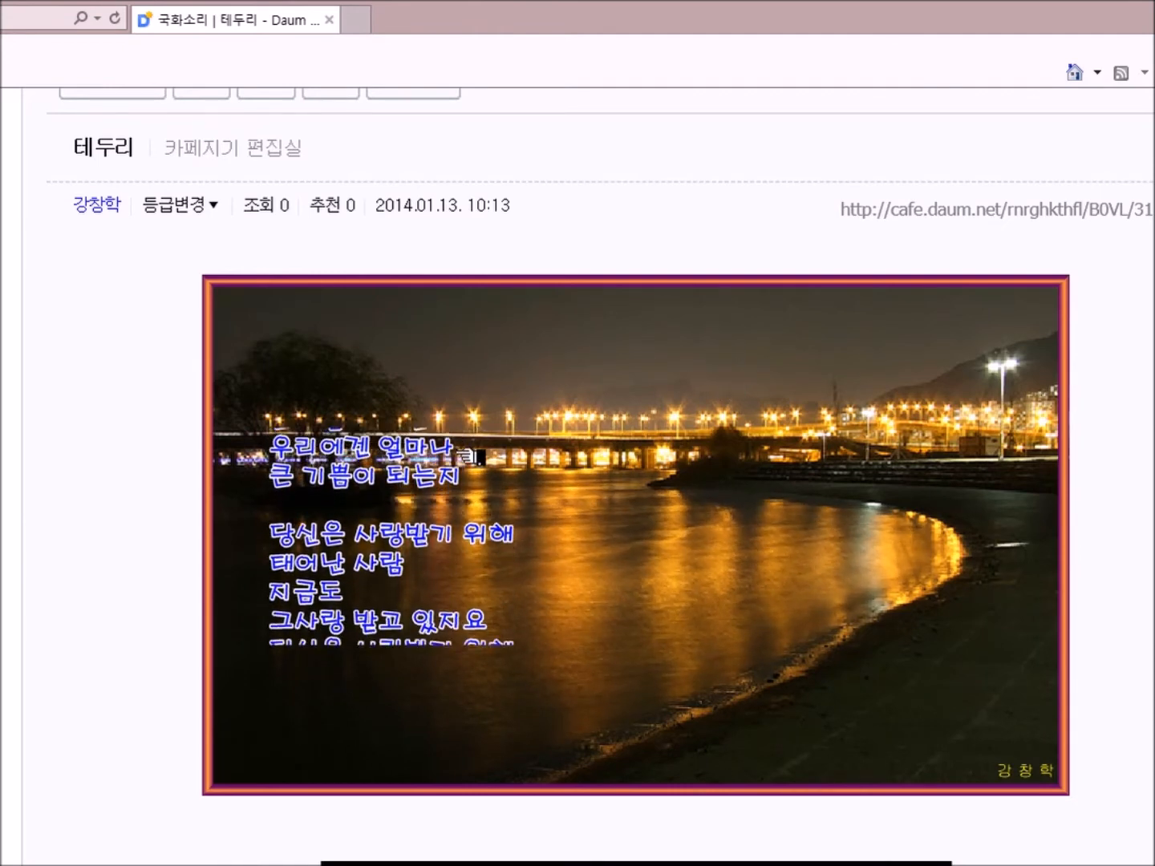
# - Switch to the Daum cafe post 테두리 in the browser, open it for editing and show its HTML source
pyautogui.click(1109, 395)
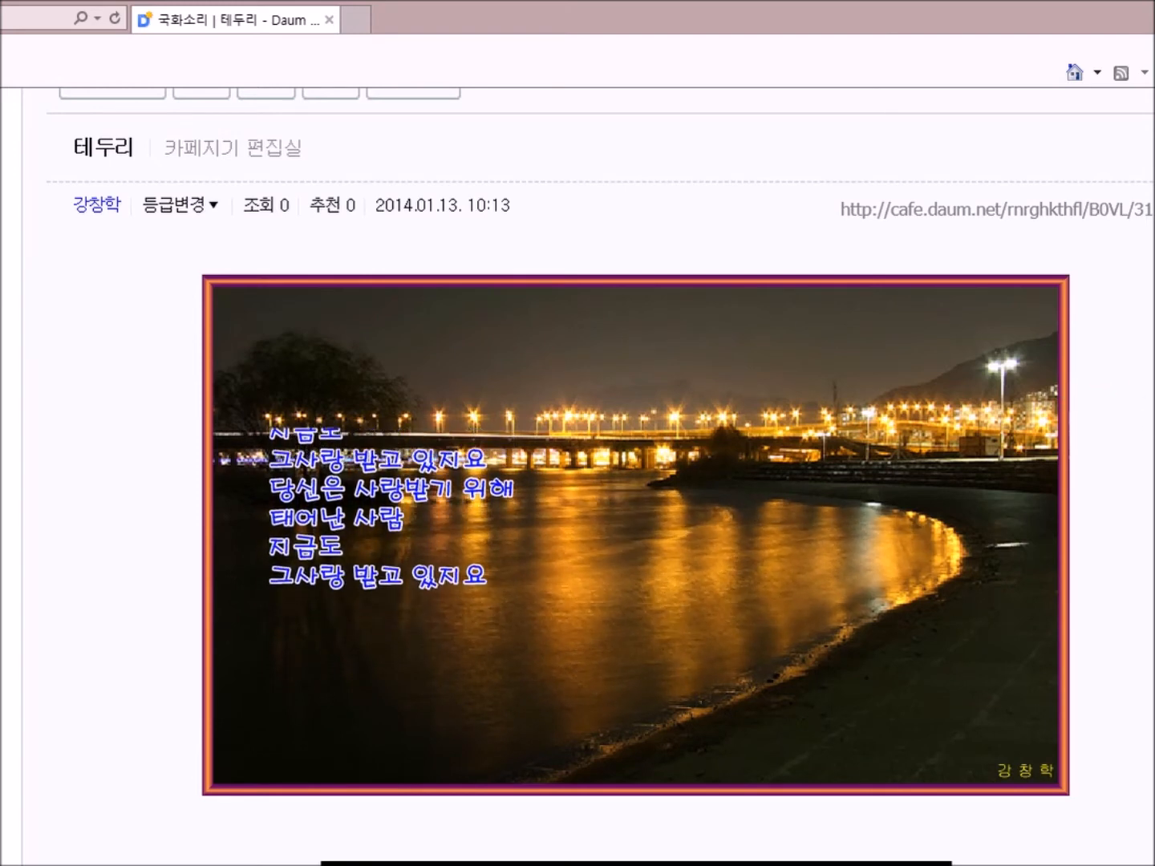
pyautogui.scroll(-2, 577, 461)
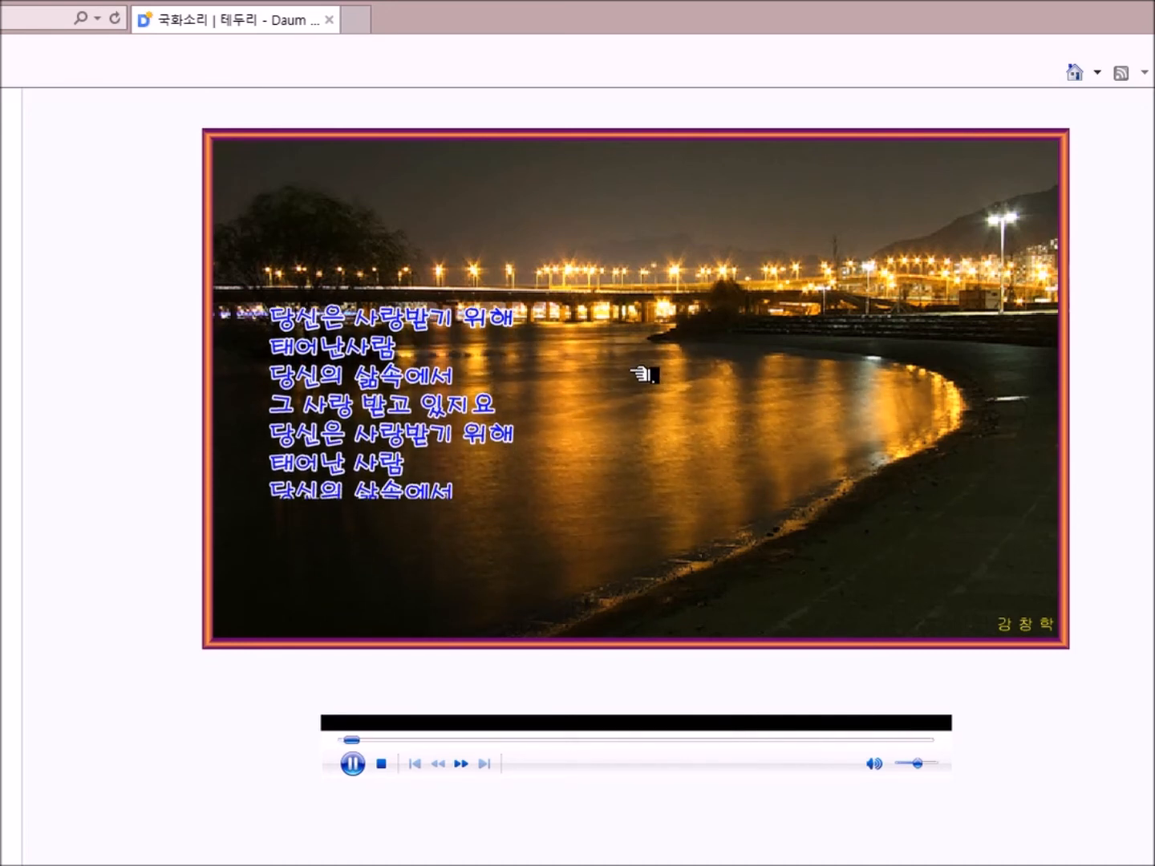
pyautogui.scroll(2, 644, 369)
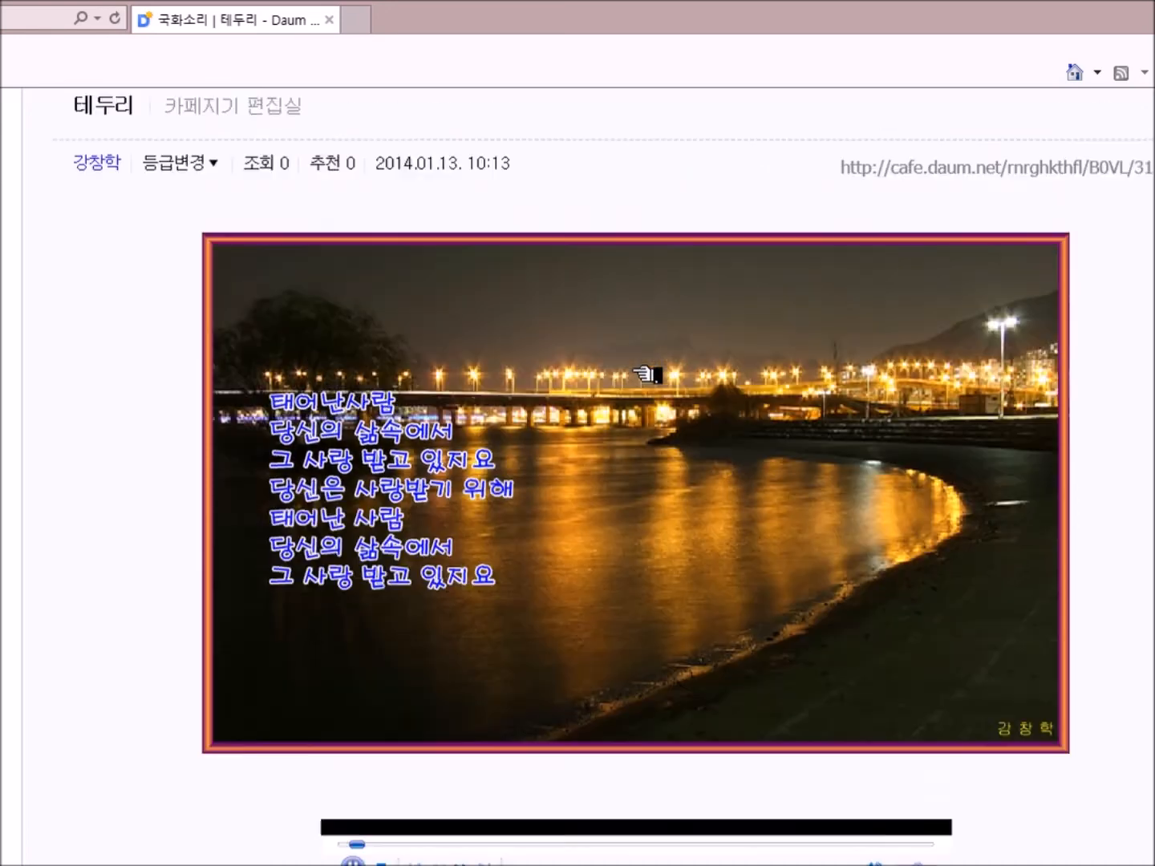
pyautogui.scroll(2, 145, 238)
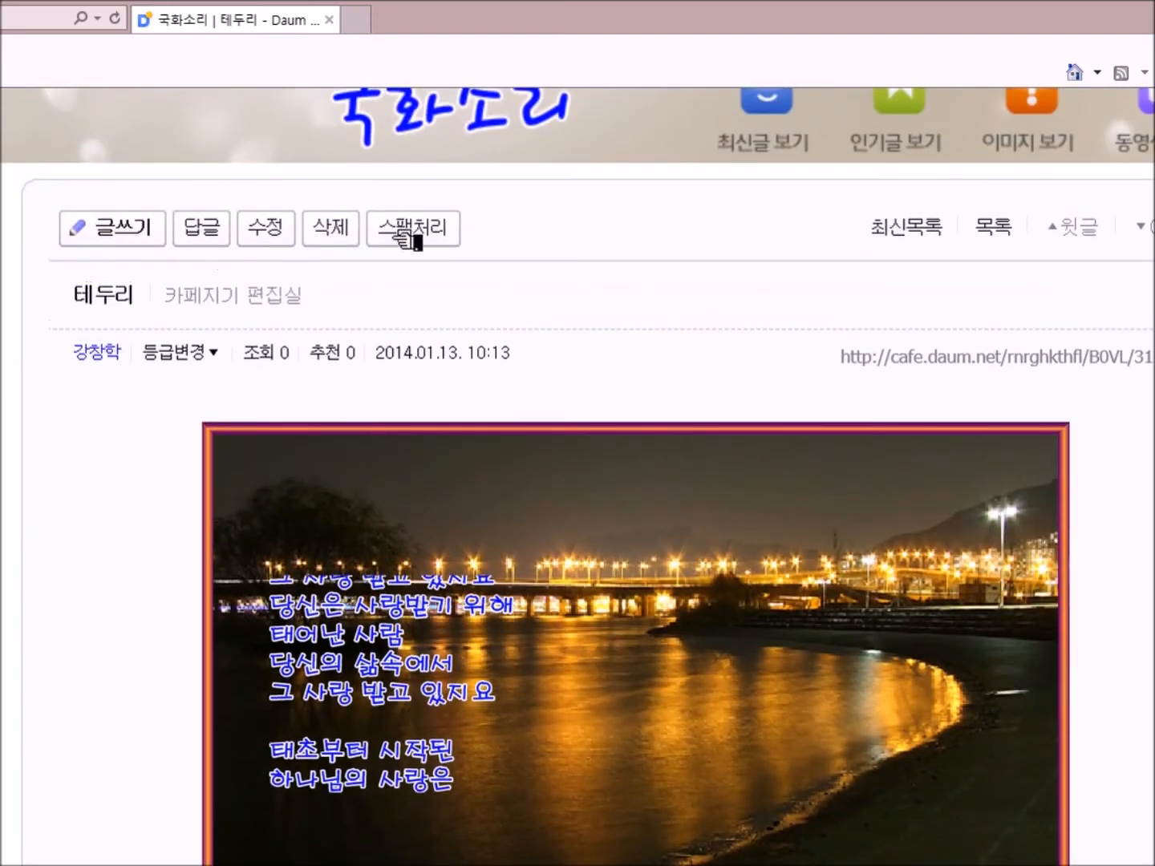
pyautogui.click(275, 228)
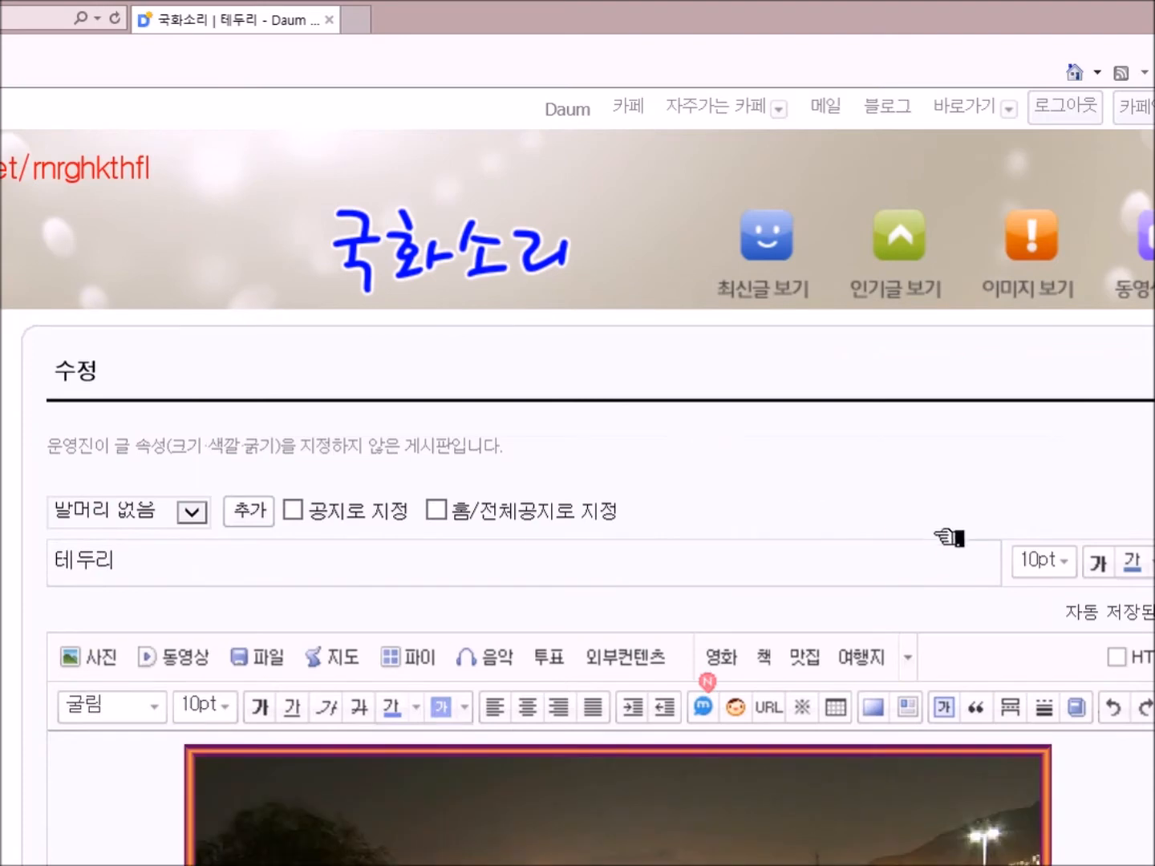
pyautogui.scroll(-3, 921, 473)
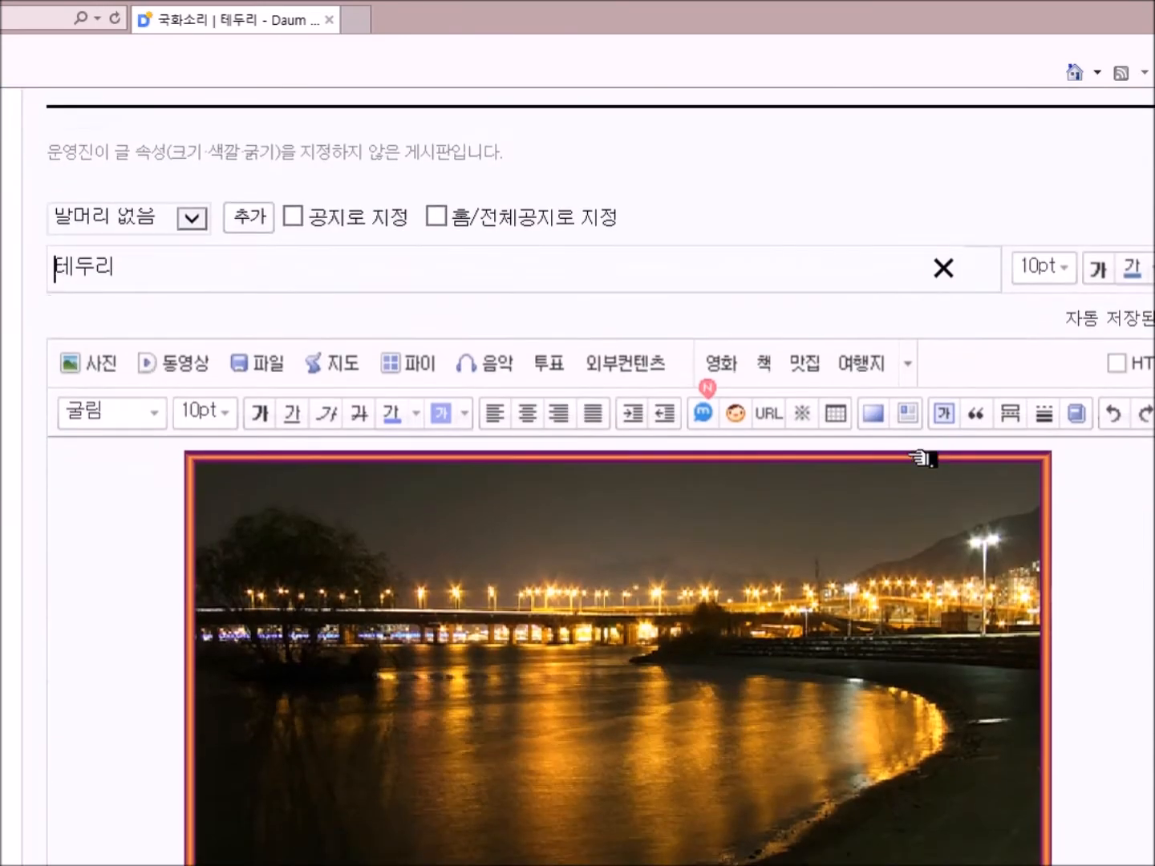
pyautogui.click(1116, 364)
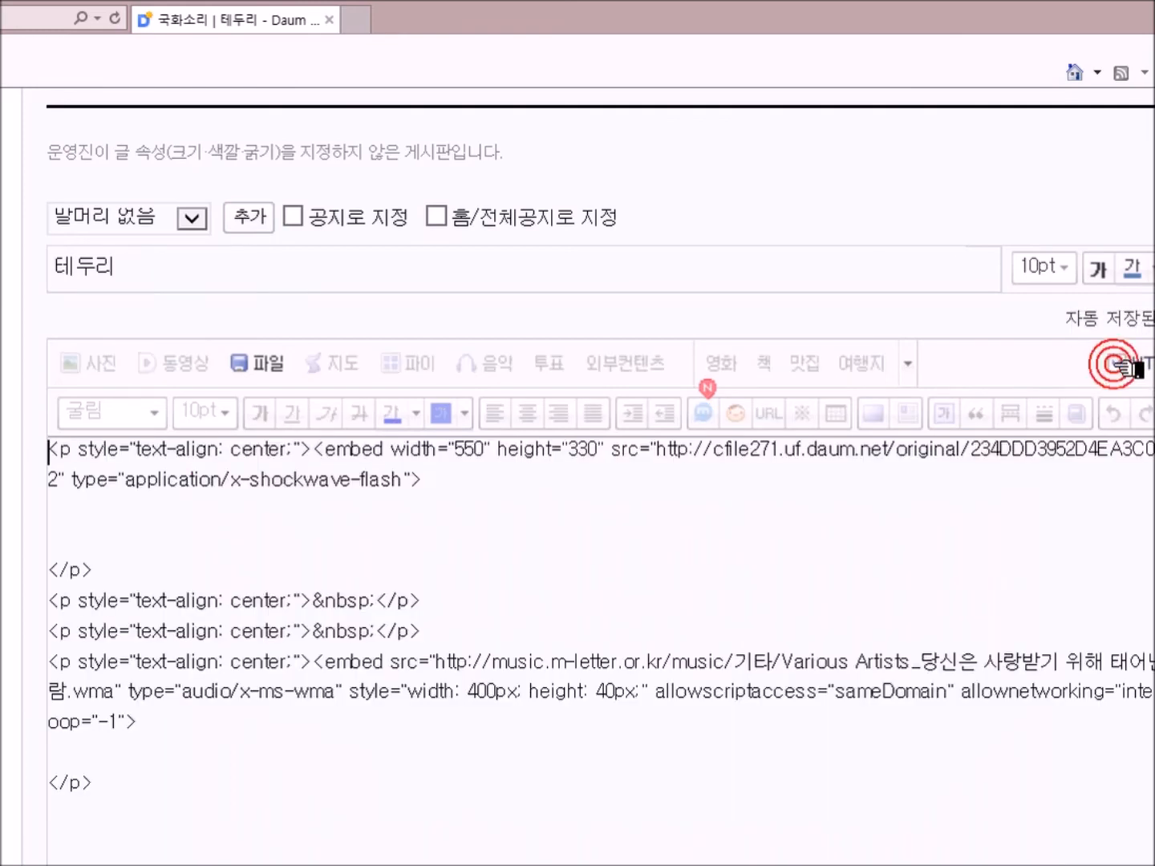
# - Move the wma music embed tag from the last paragraph to directly after the Flash embed tag in the first paragraph
pyautogui.scroll(-3, 600, 476)
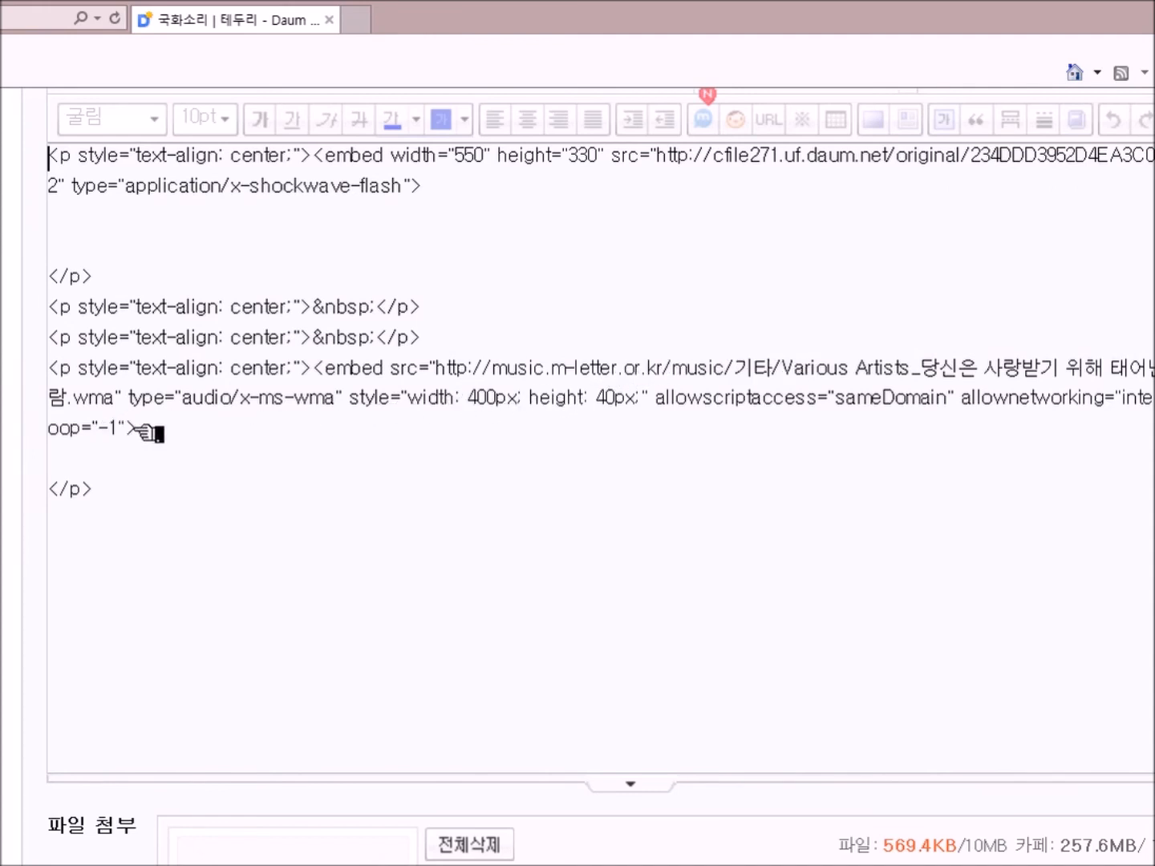
pyautogui.click(313, 368)
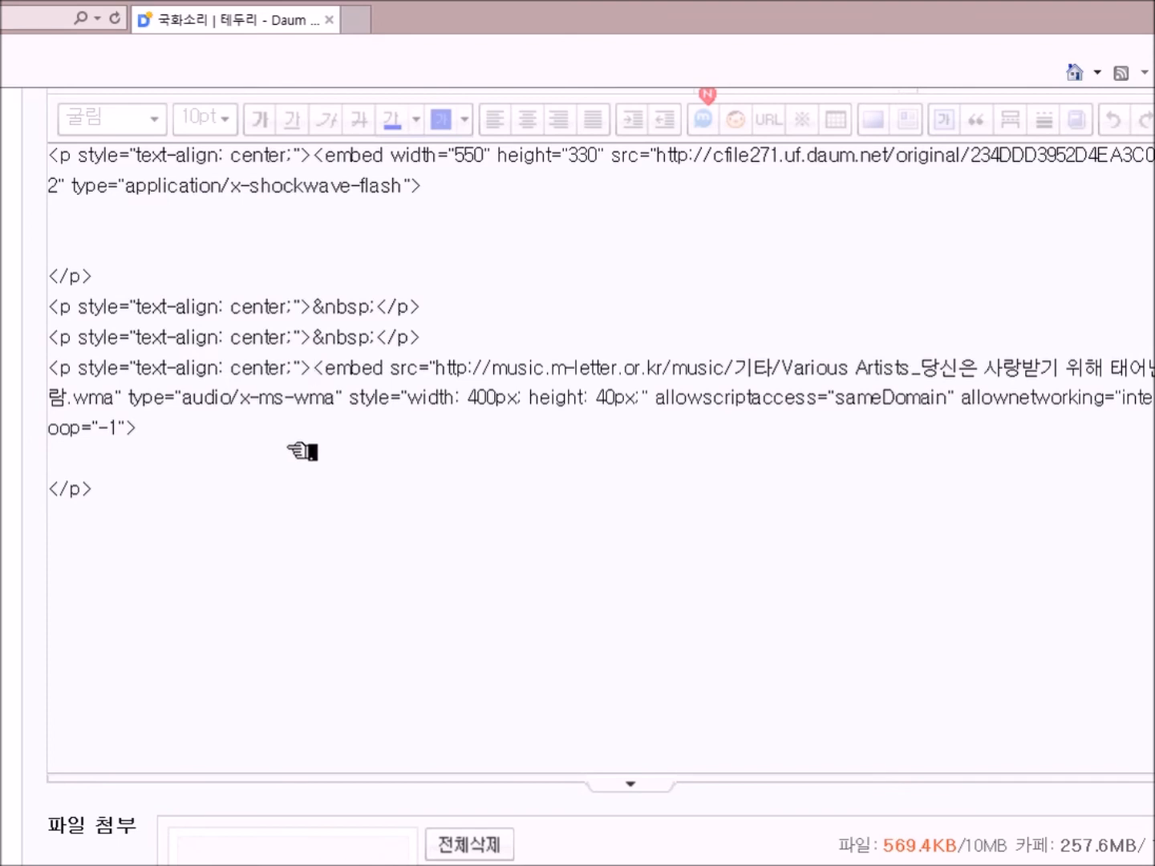
pyautogui.press('Return')
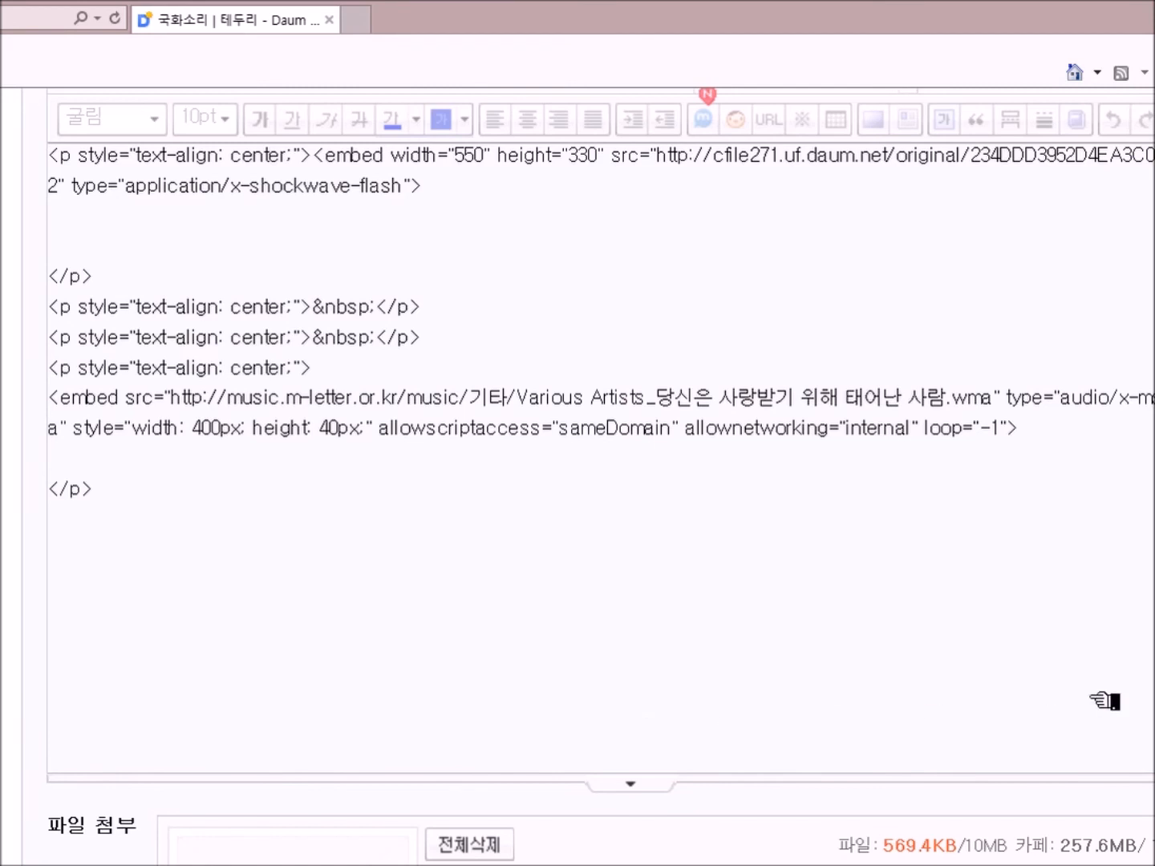
pyautogui.moveTo(1020, 431); pyautogui.dragTo(136, 406)
pyautogui.moveTo(83, 407); pyautogui.dragTo(54, 409)
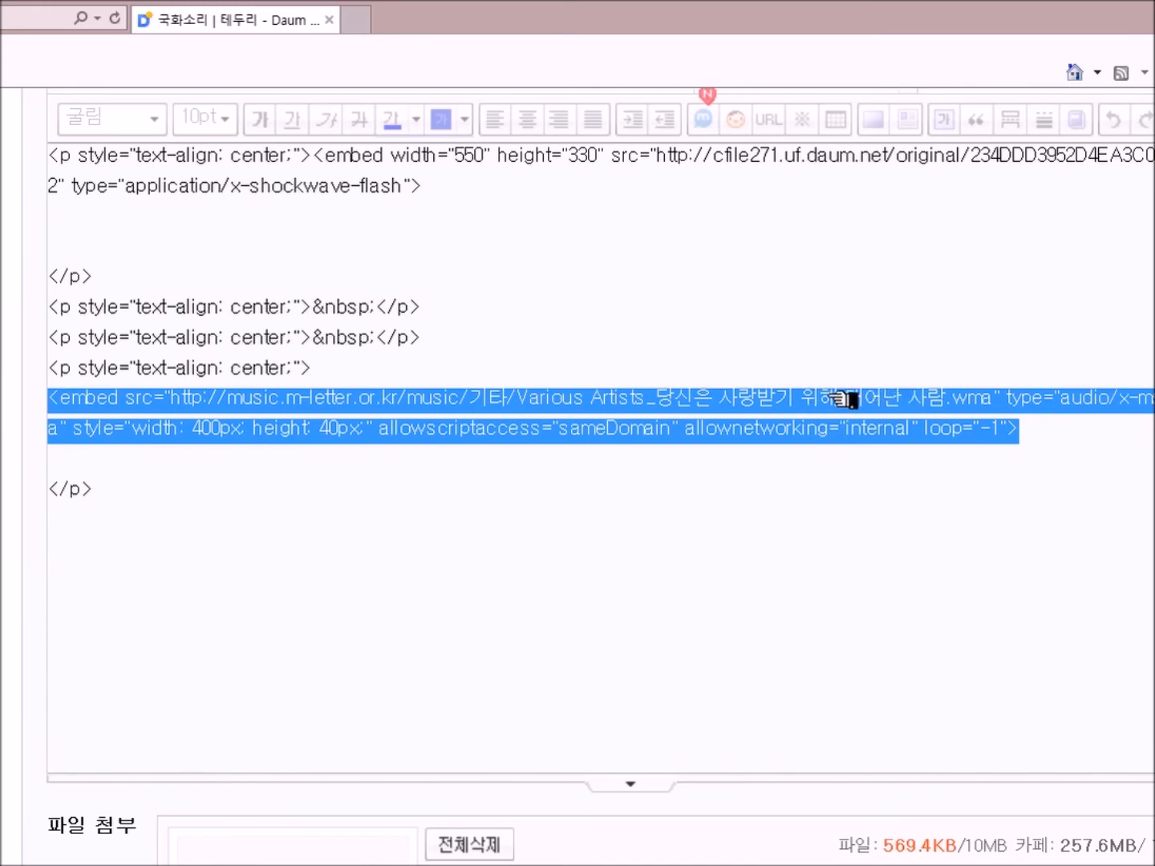
pyautogui.rightClick(639, 399)
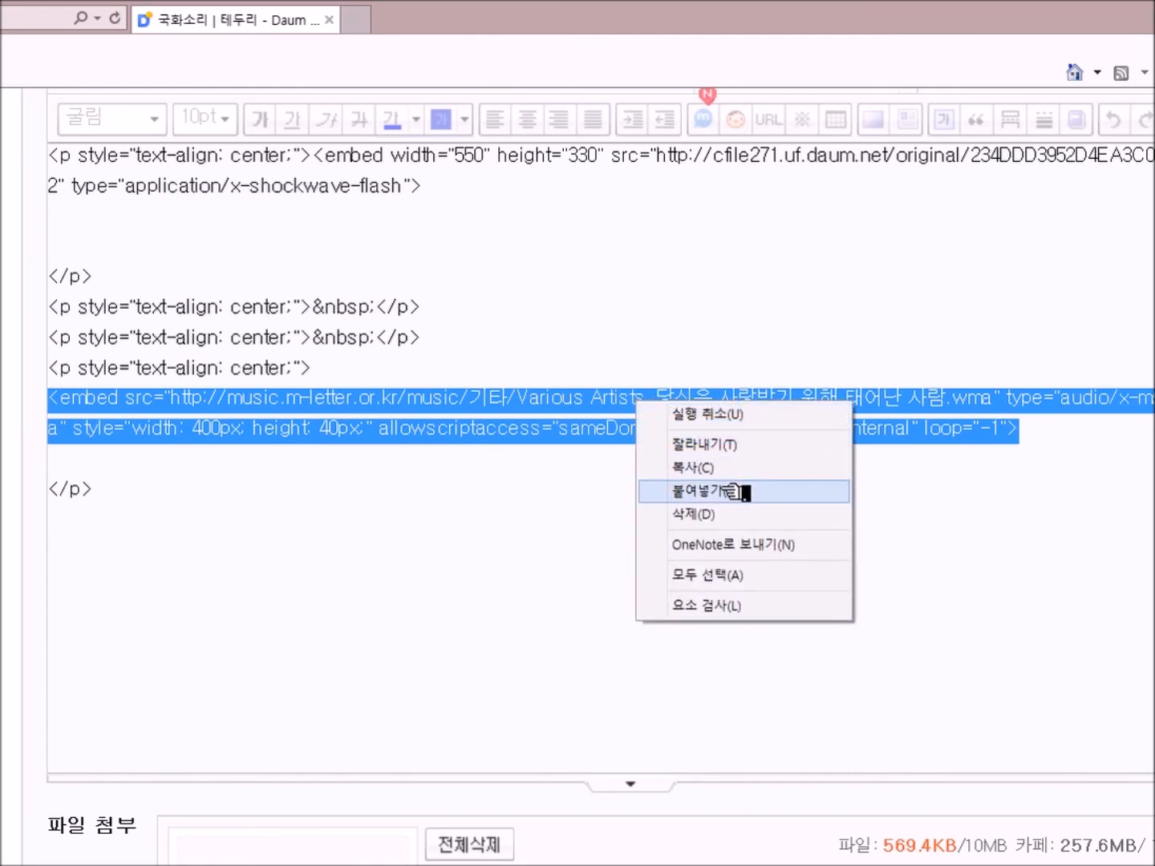
pyautogui.click(731, 444)
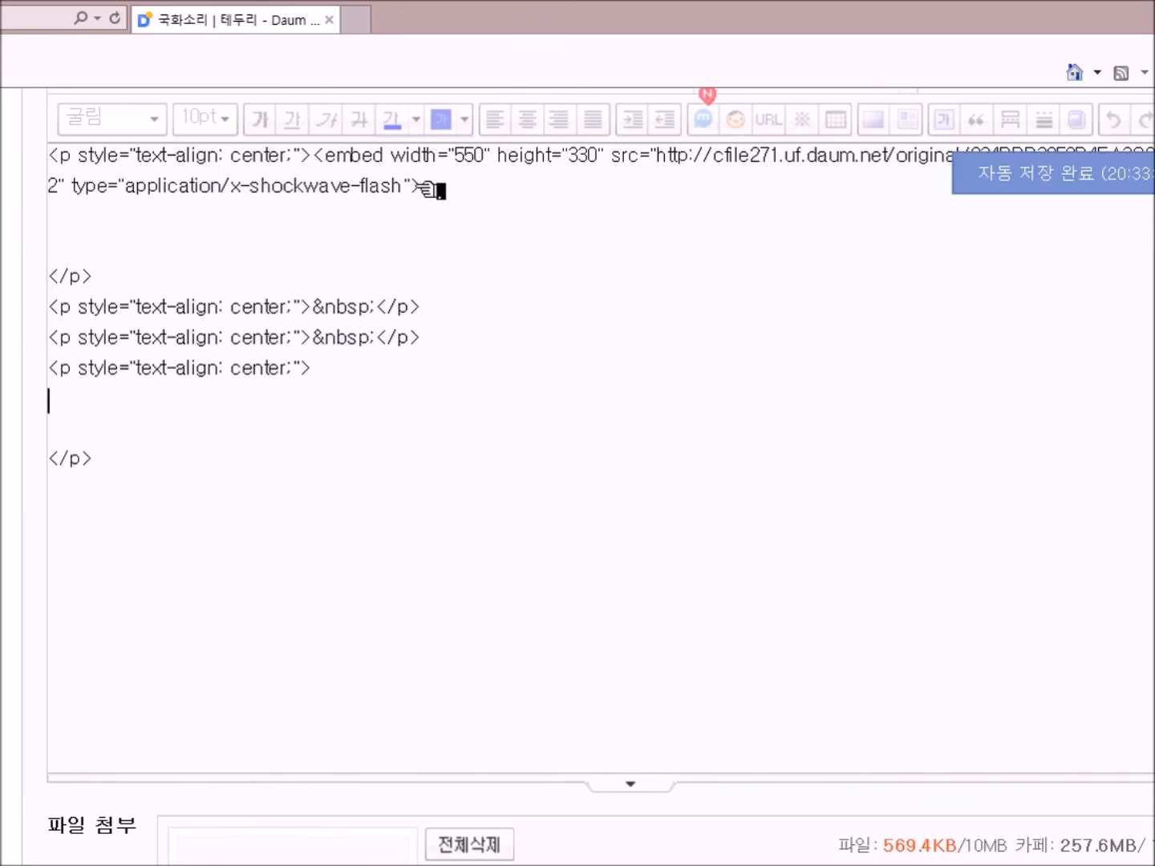
pyautogui.click(419, 190)
pyautogui.rightClick(424, 188)
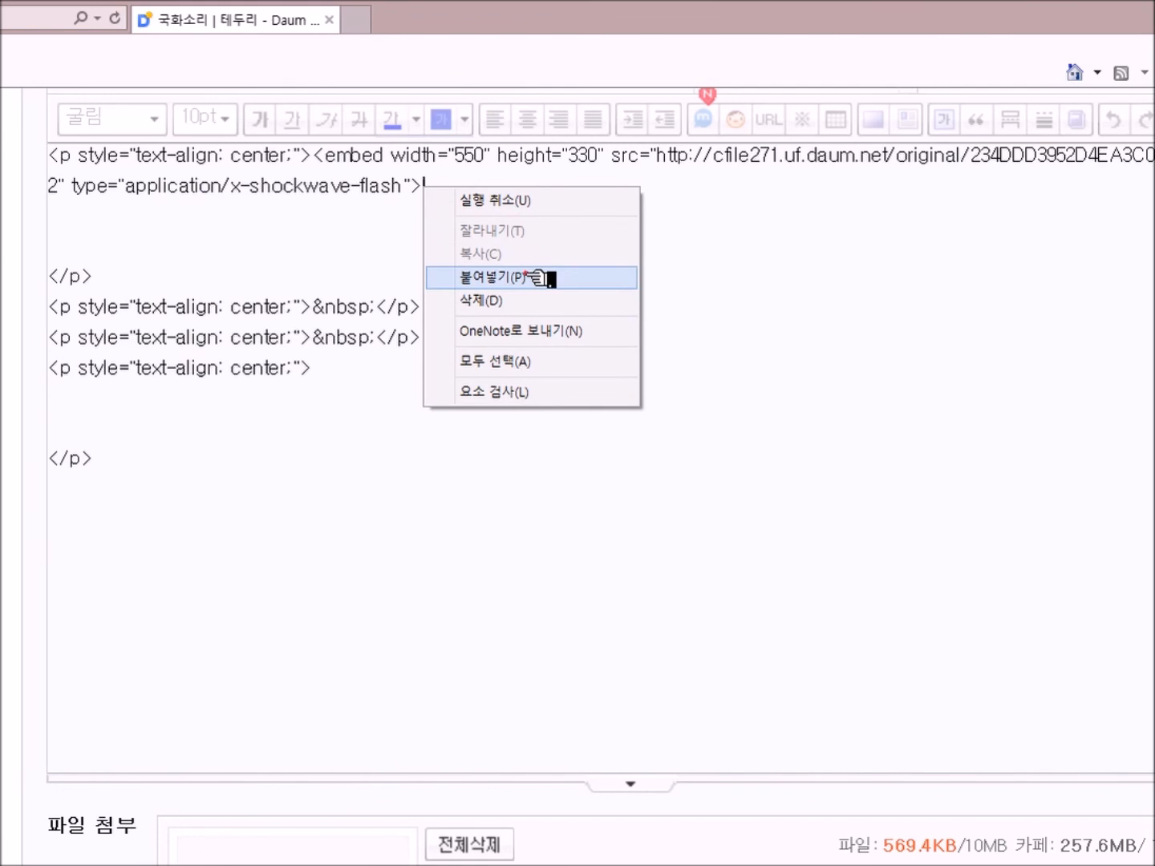
pyautogui.click(528, 277)
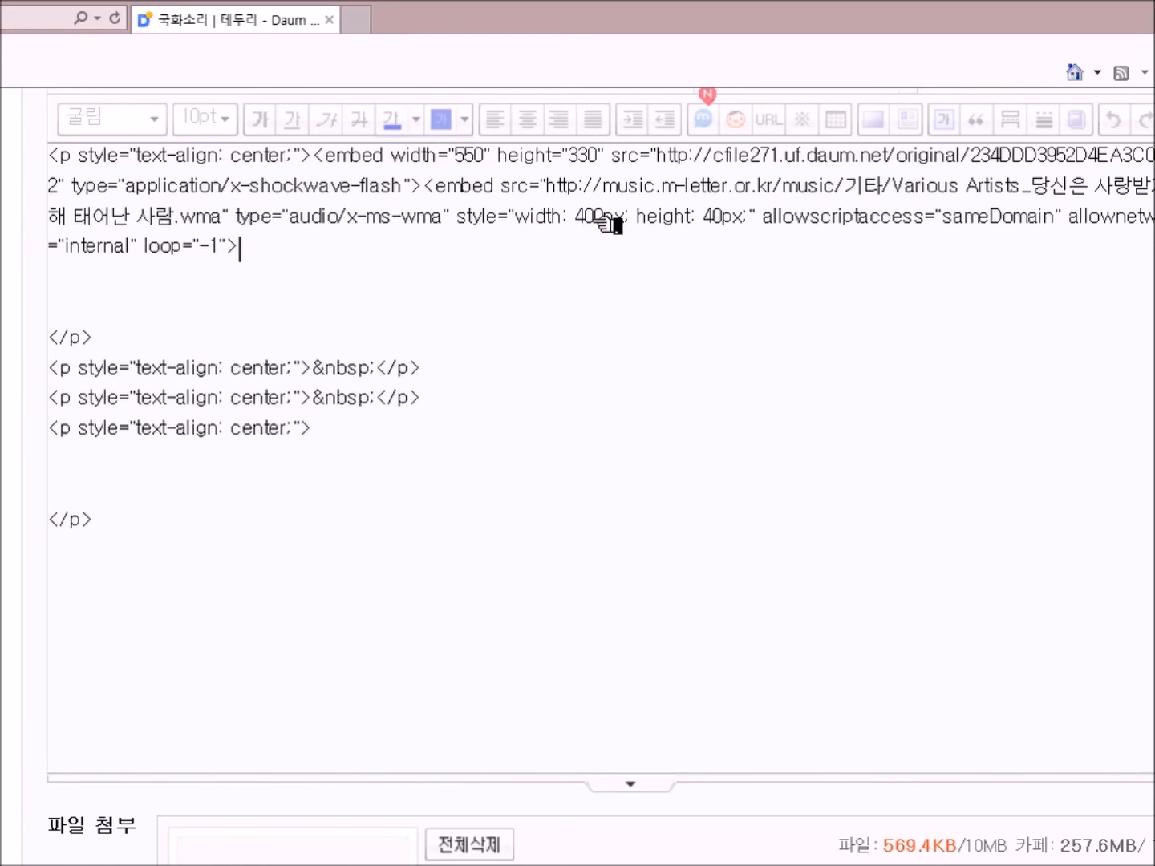
# - Set both the width and the height of the music embed to 0px
pyautogui.press('BackSpace')
pyautogui.press('BackSpace')
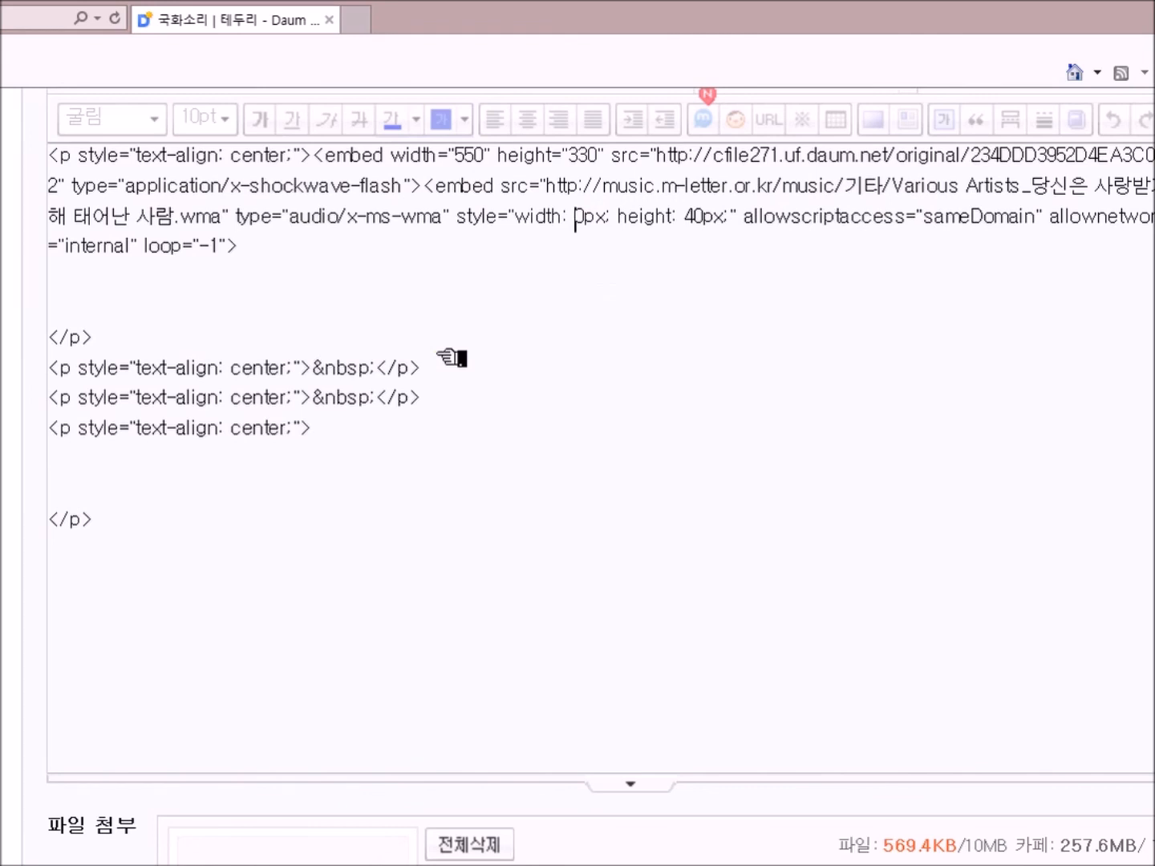
pyautogui.click(689, 216)
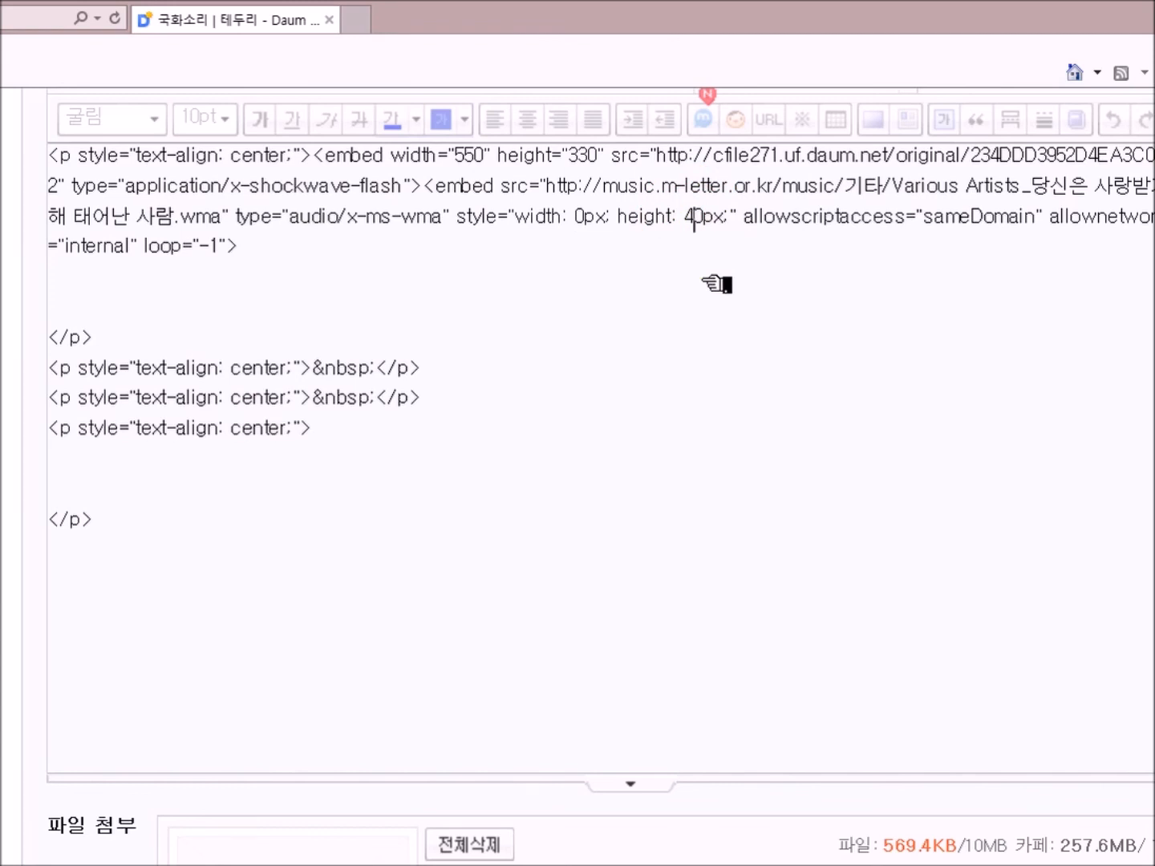
pyautogui.press('BackSpace')
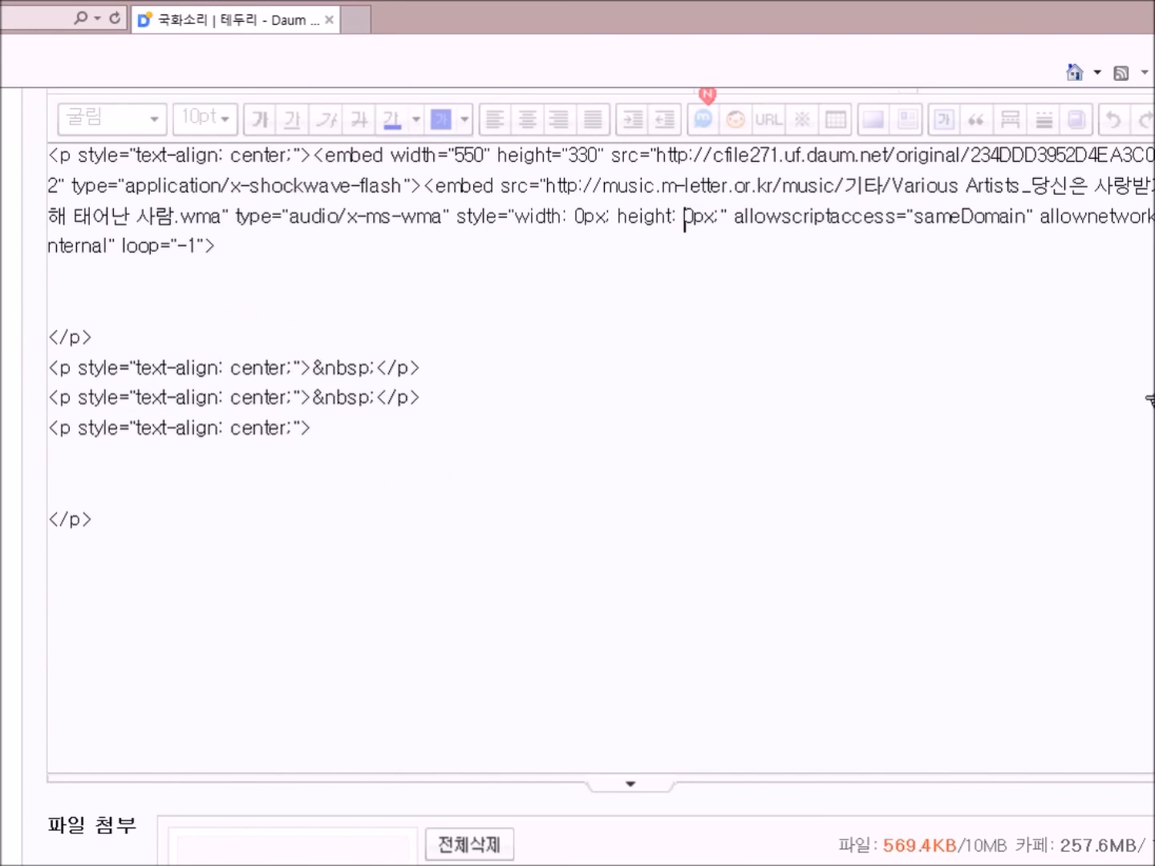
# - Turn off the HTML source view and submit the edited post
pyautogui.scroll(2, 1148, 404)
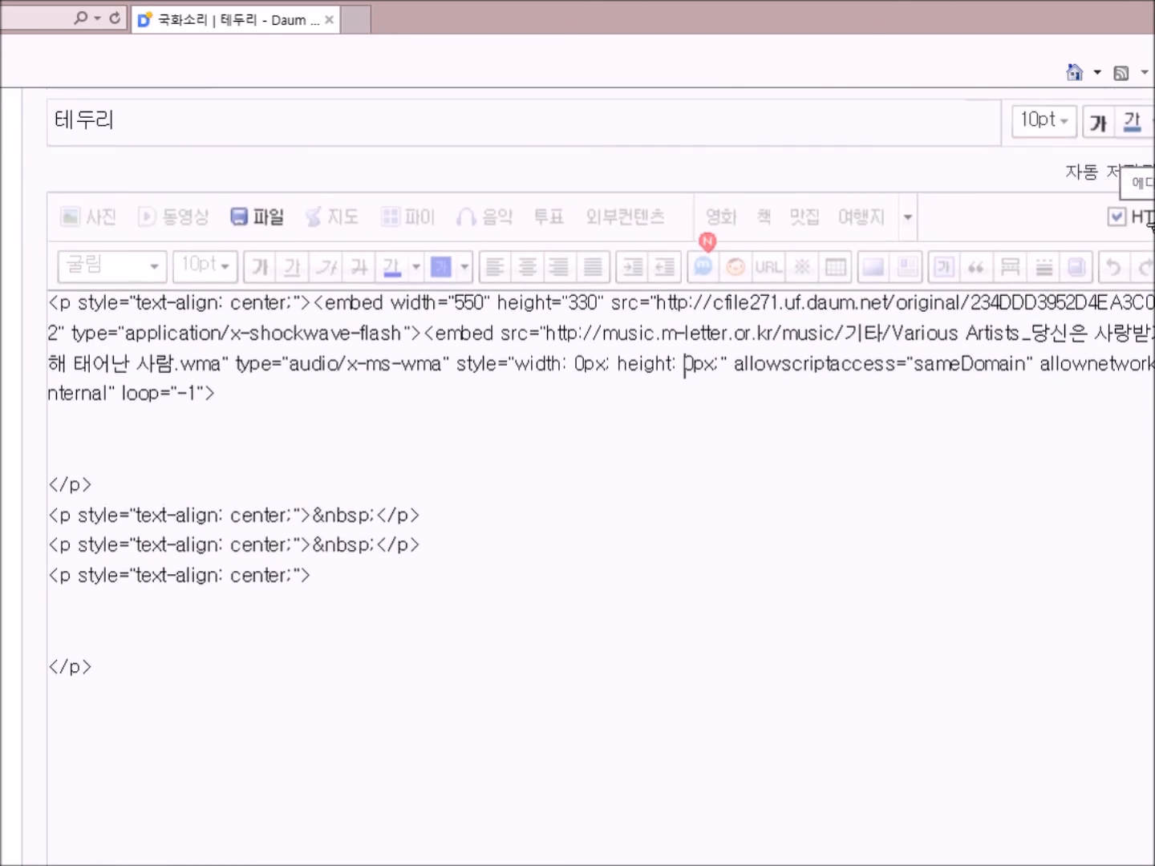
pyautogui.click(1129, 218)
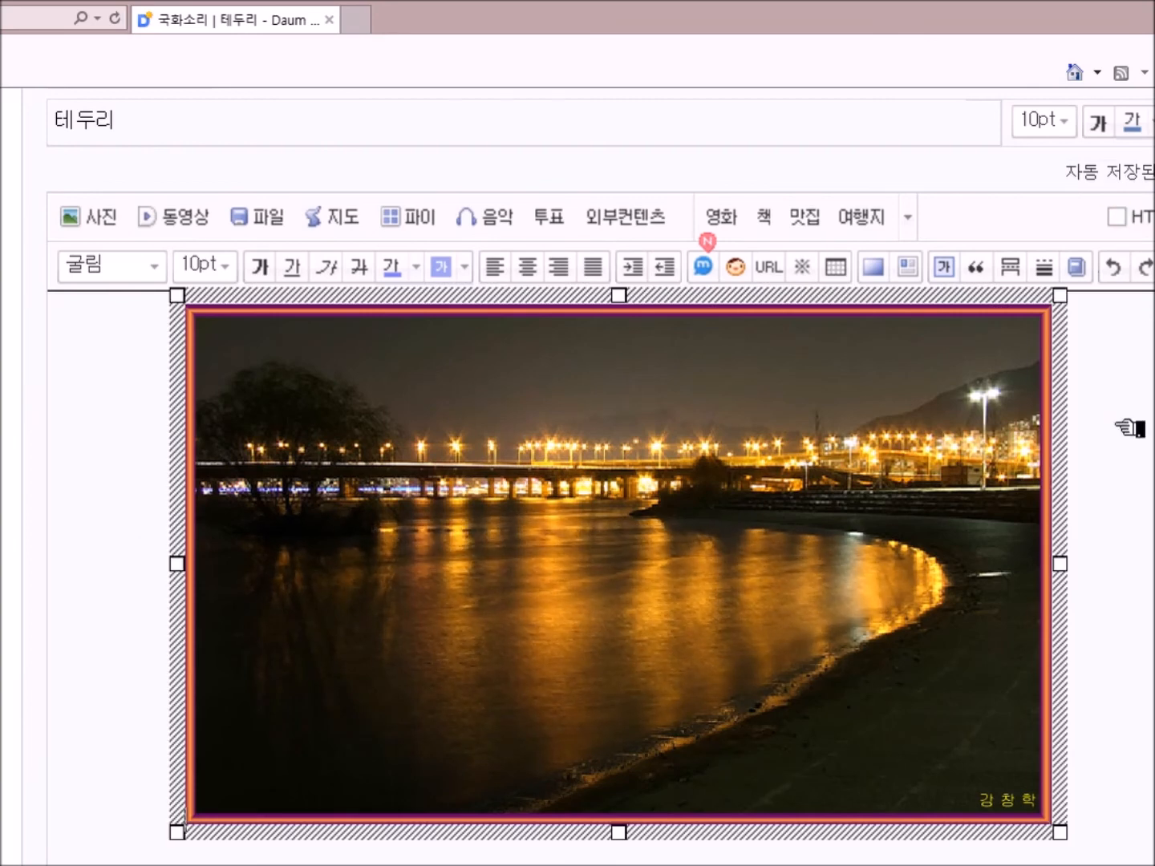
pyautogui.scroll(-1, 1123, 449)
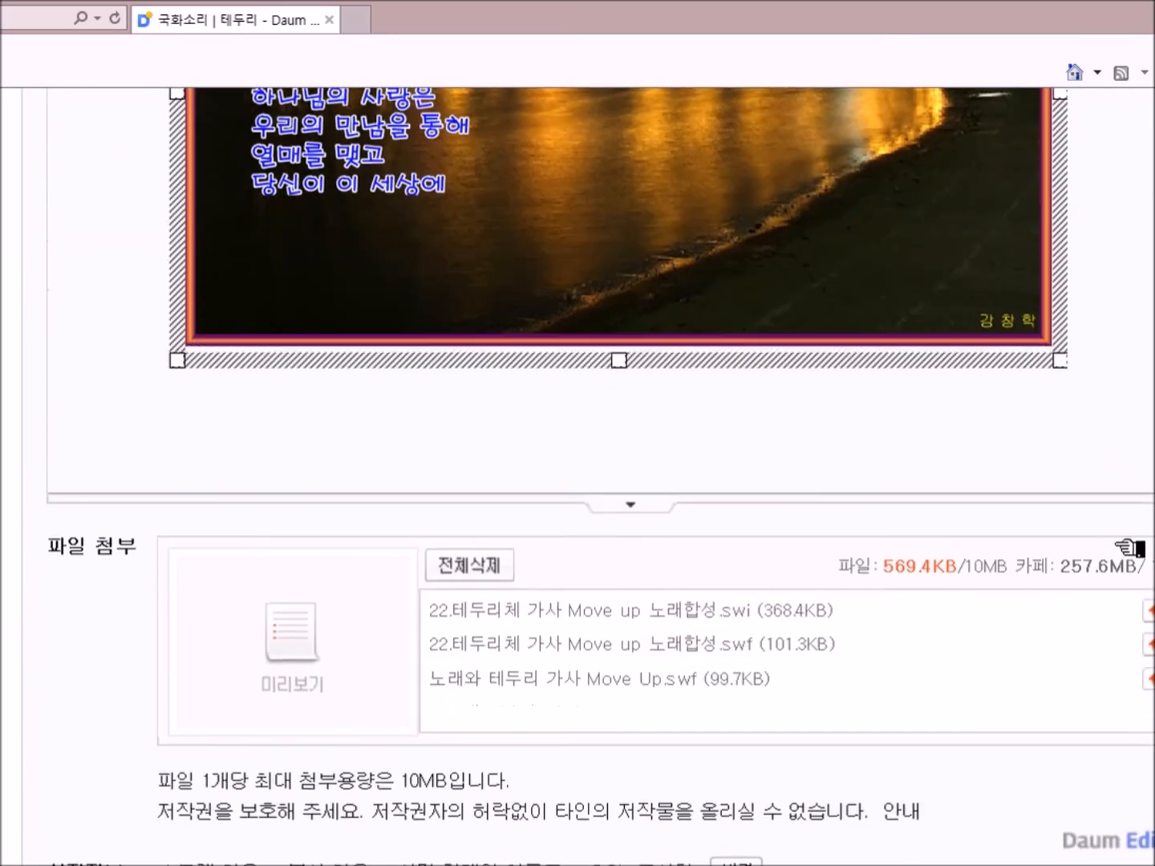
pyautogui.scroll(-5, 1126, 547)
pyautogui.scroll(-5, 1127, 546)
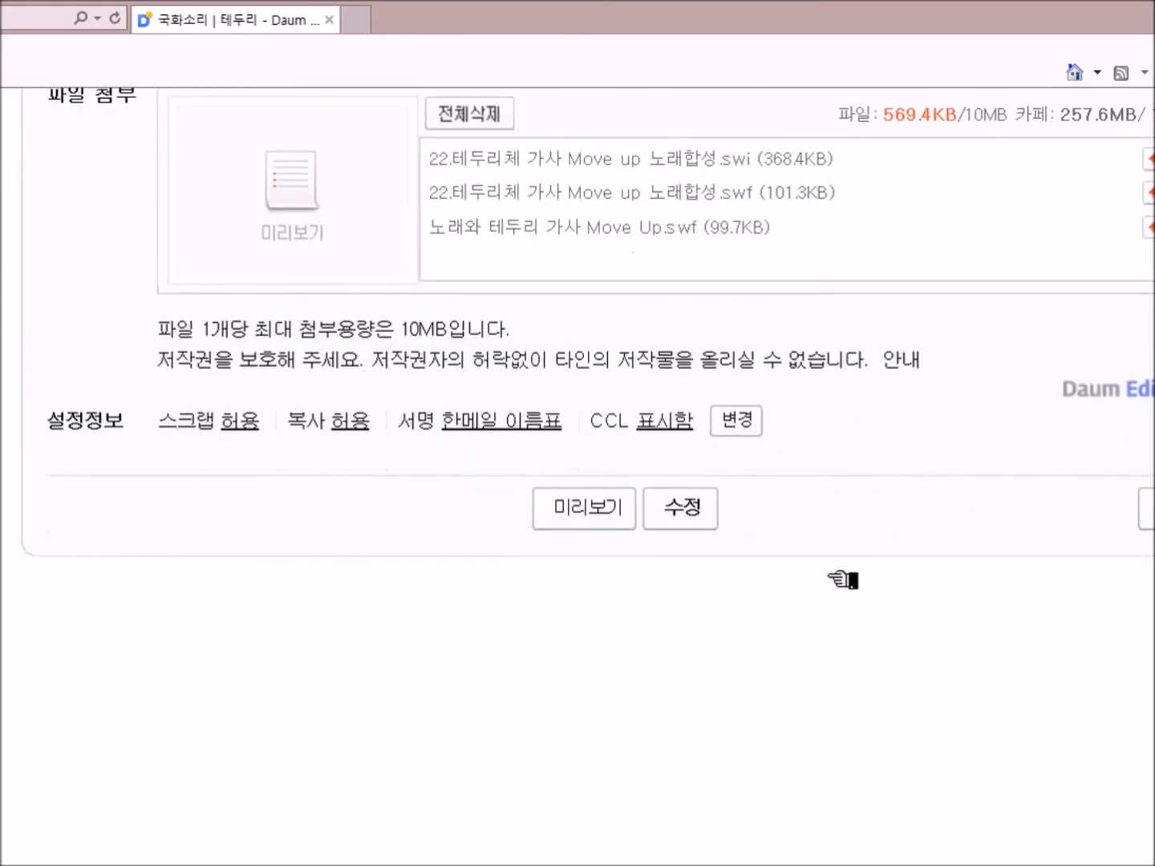
pyautogui.click(700, 510)
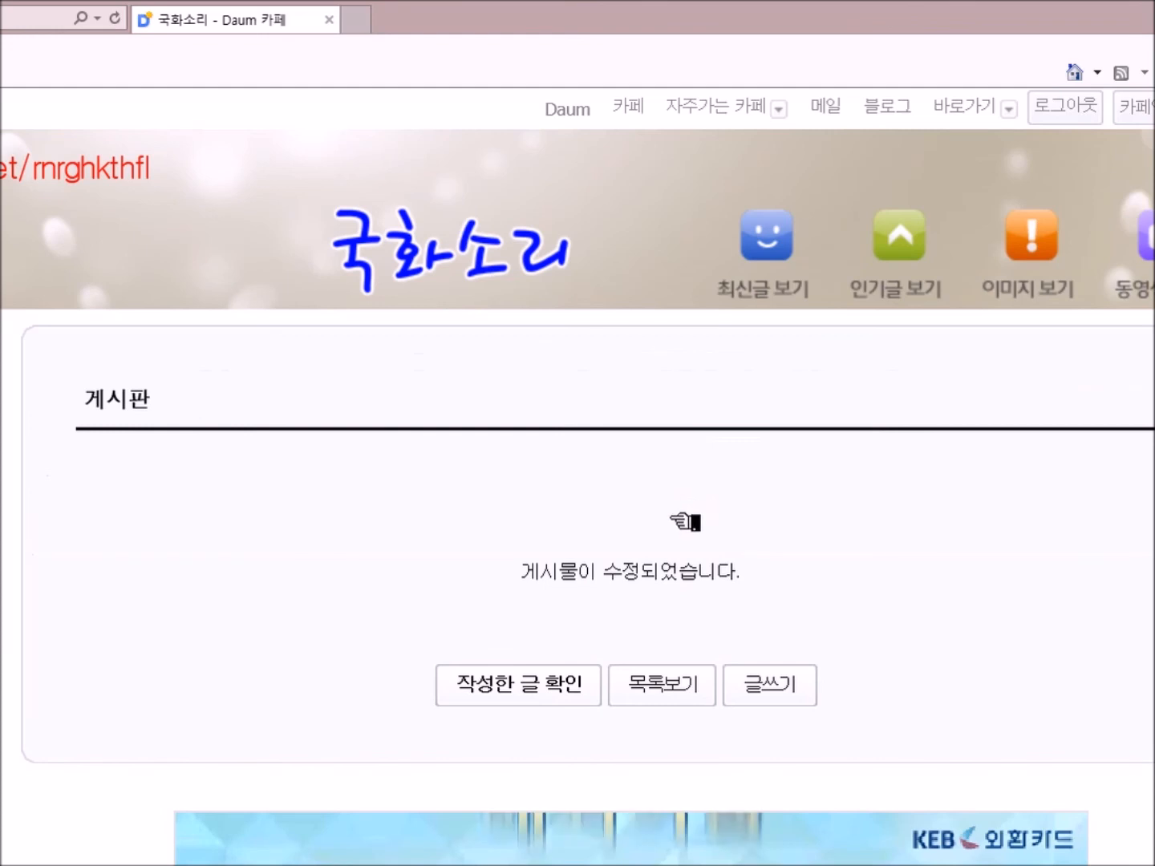
# - Open the edited post and check the lyrics movie in it
pyautogui.click(552, 686)
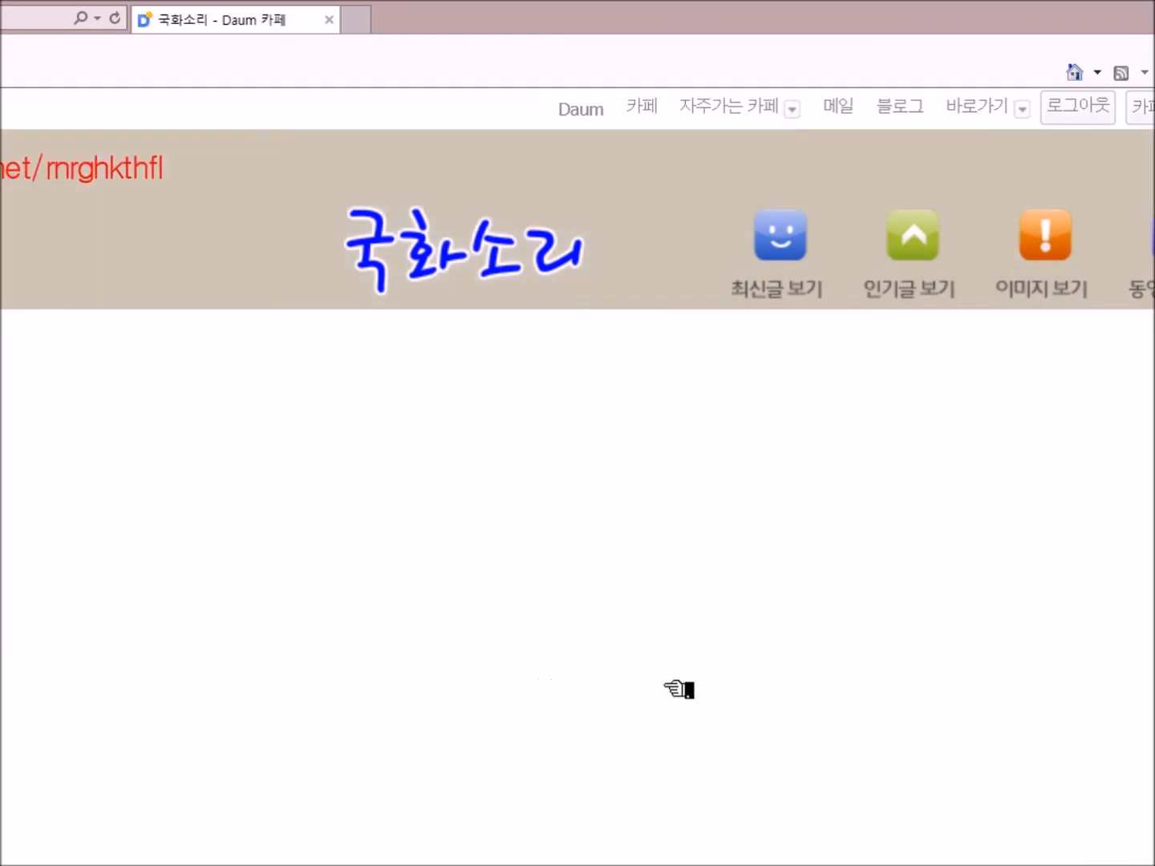
pyautogui.scroll(-5, 955, 619)
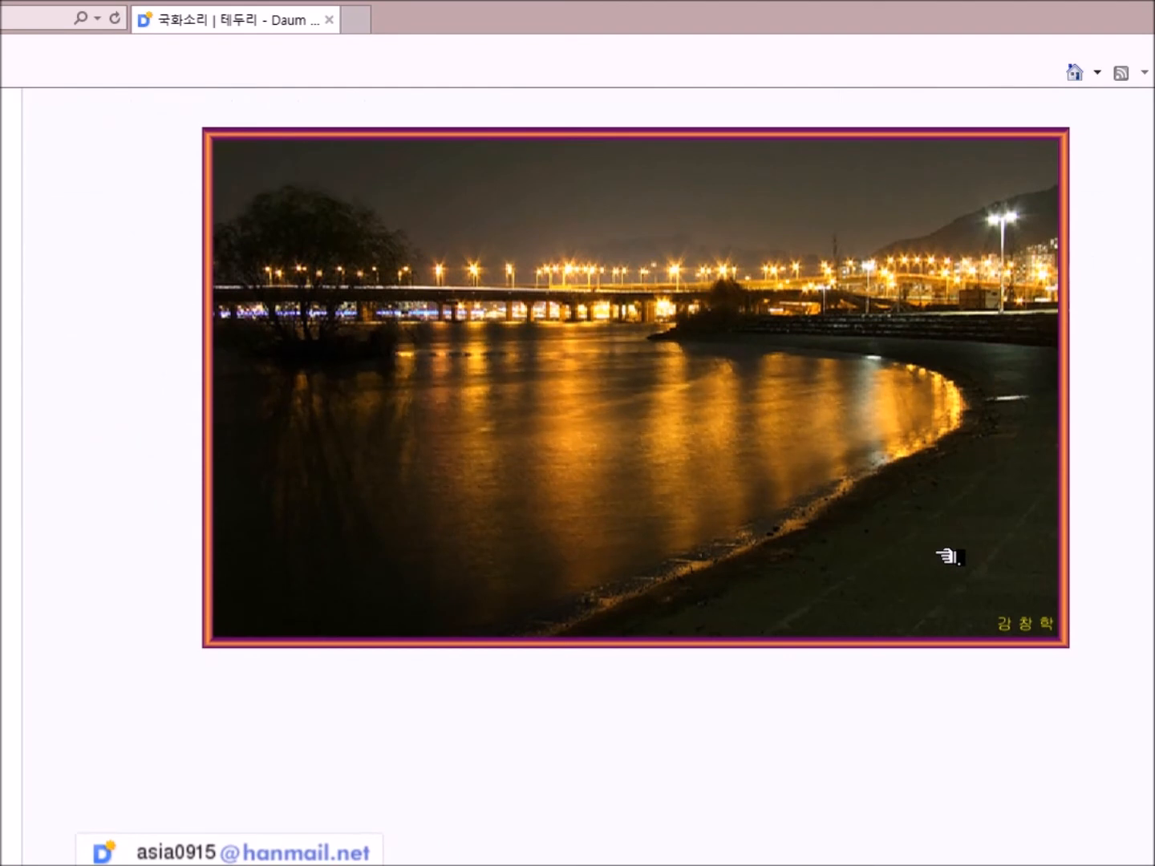
pyautogui.scroll(4, 949, 555)
pyautogui.scroll(-2, 950, 555)
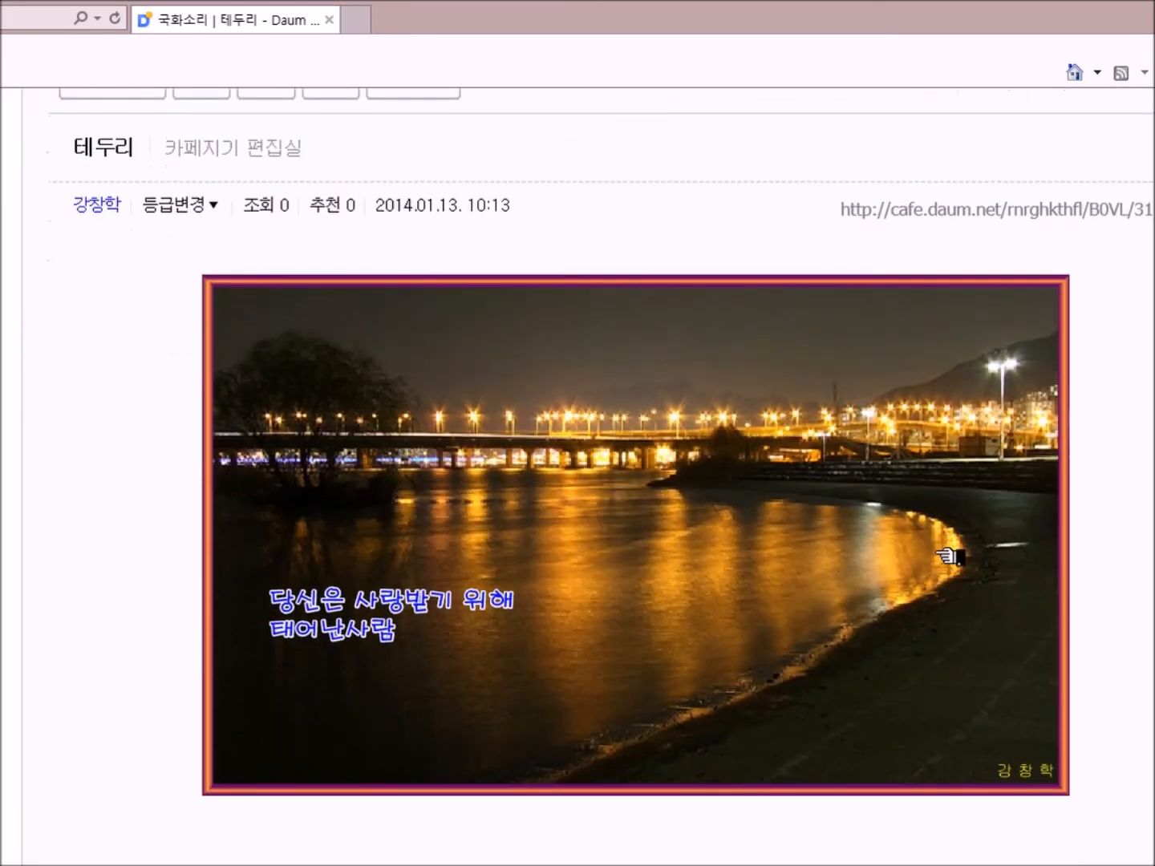